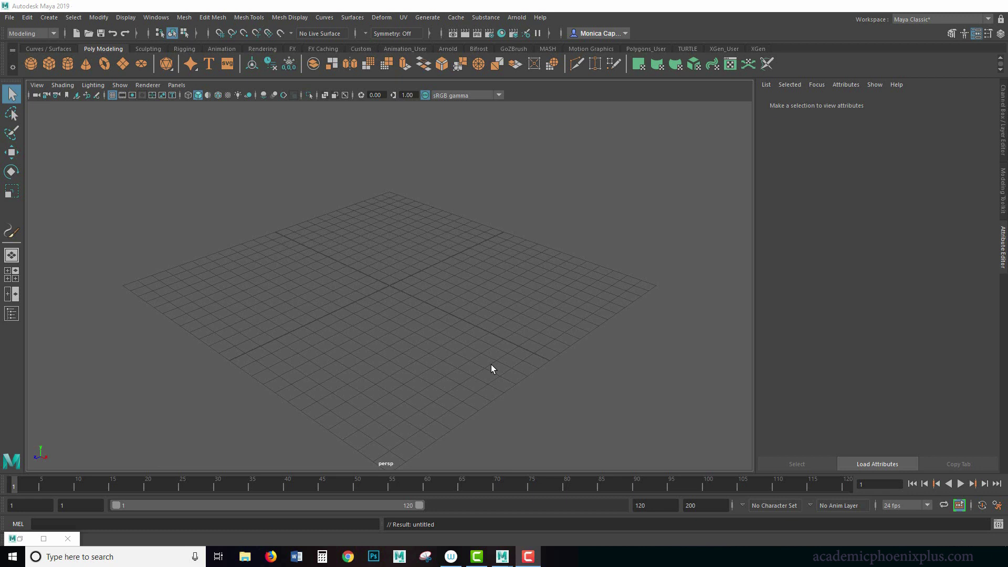
Open the Content Browser from Windows > General Editors and select the Examples root folder.
left_click(156, 19)
left_click(156, 18)
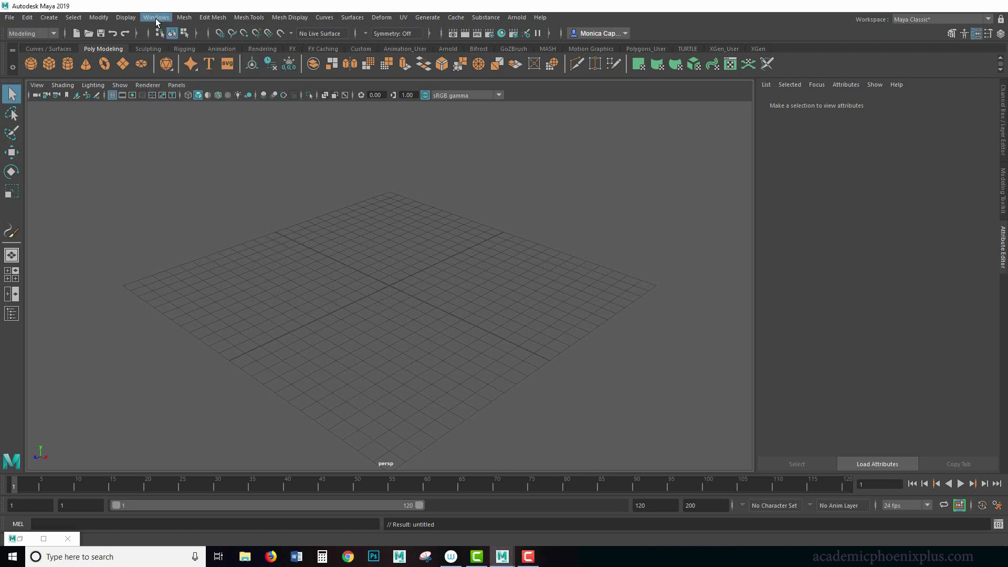
left_click(156, 19)
mouse_move(199, 52)
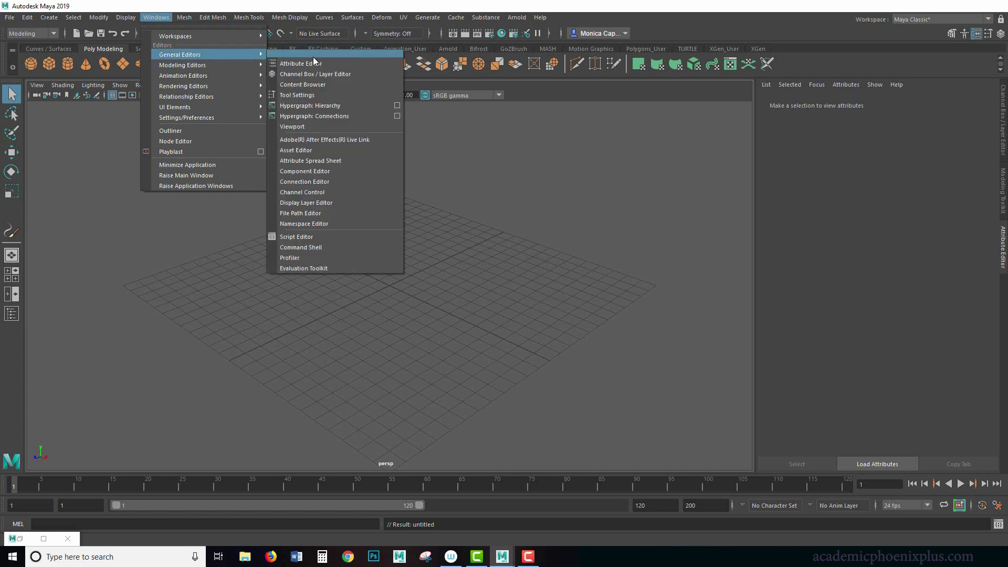
left_click(311, 85)
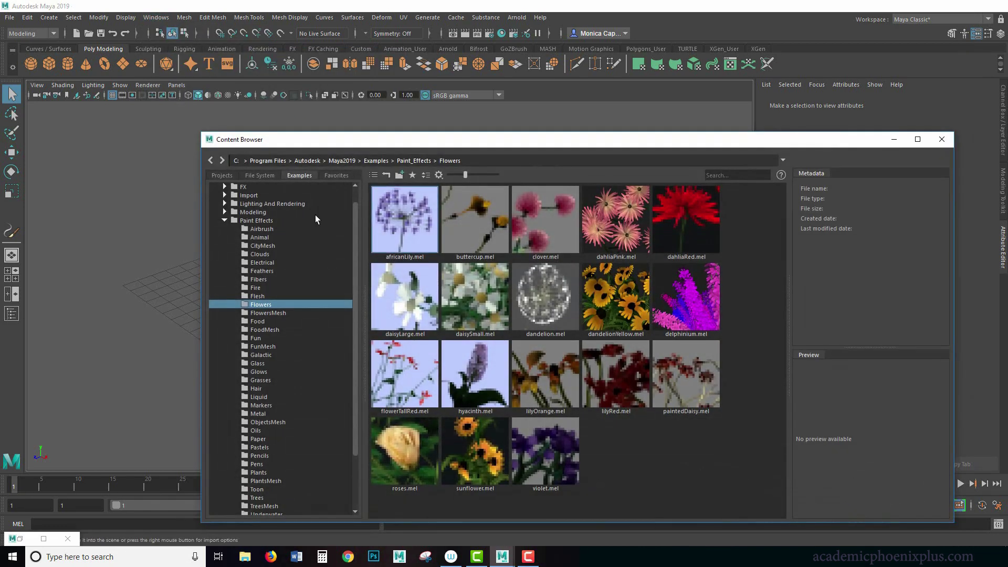
left_click(225, 221)
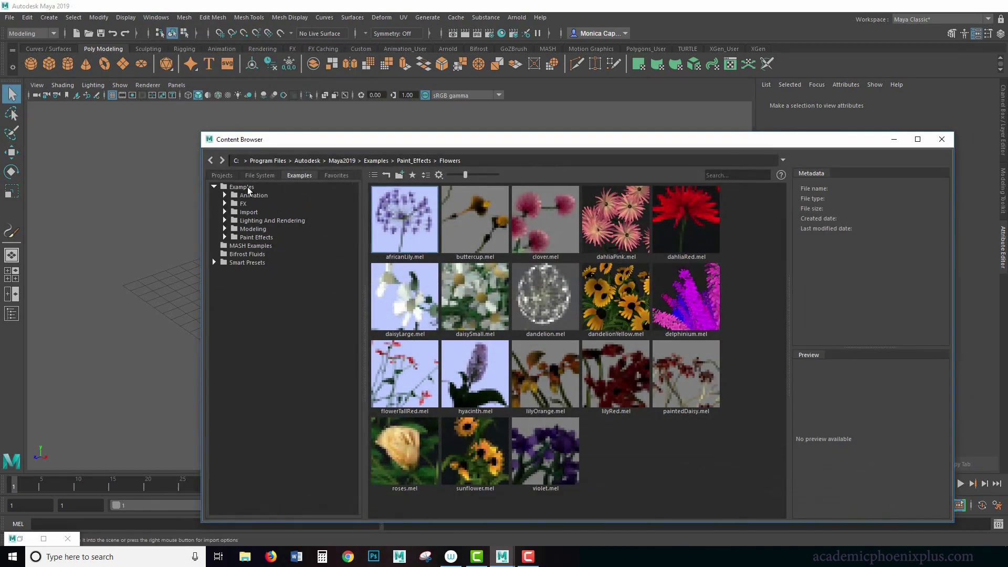
double_click(250, 188)
left_click(214, 187)
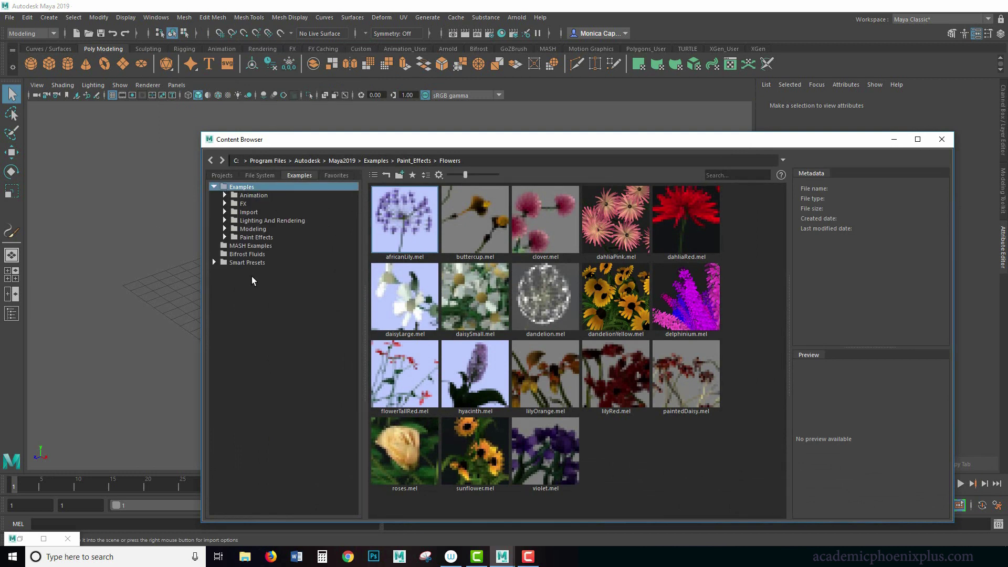
Move the Content Browser aside and browse the Animation Motion Capture and Rigs examples.
left_click_drag(352, 139, 533, 95)
double_click(436, 151)
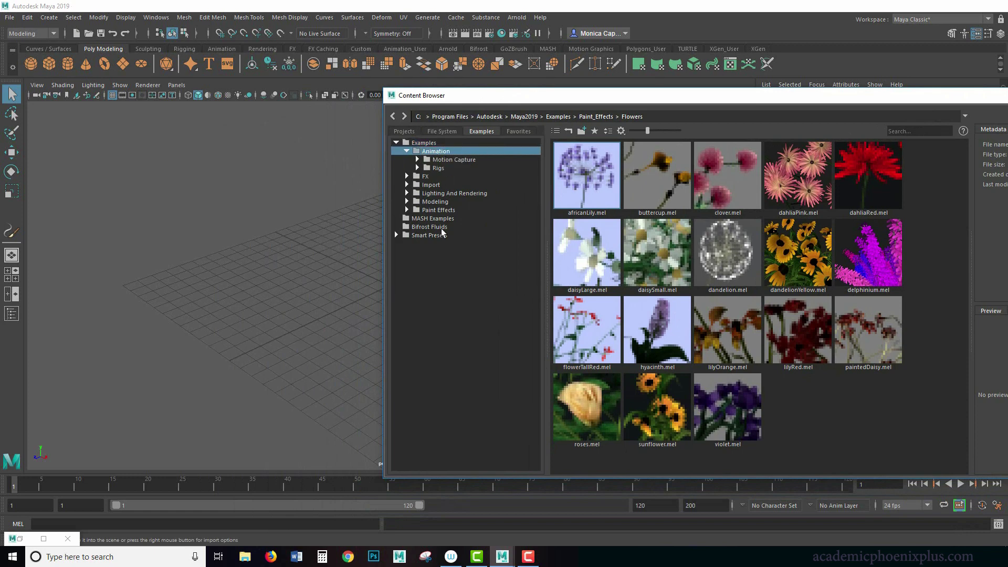
double_click(452, 160)
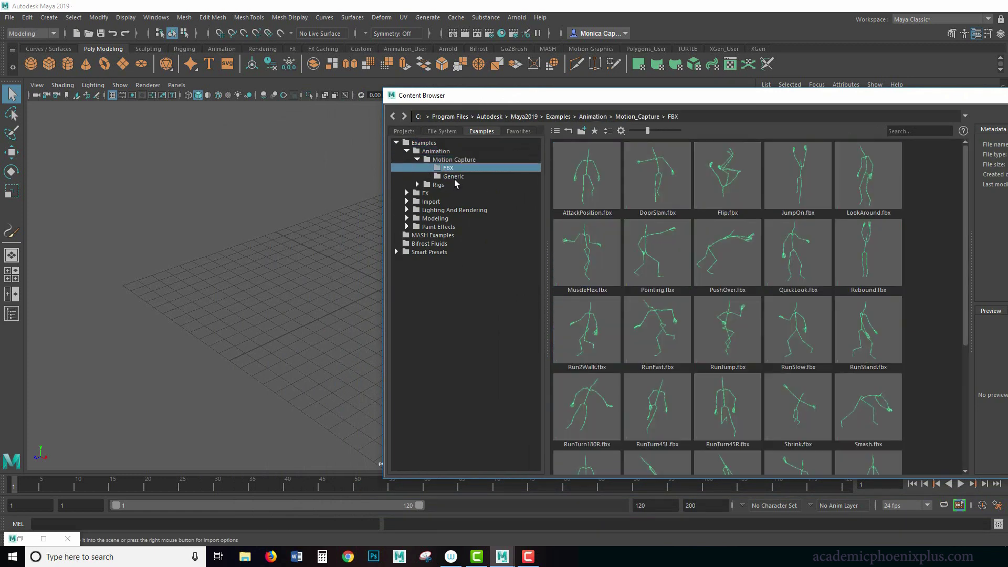
left_click(453, 176)
left_click(417, 160)
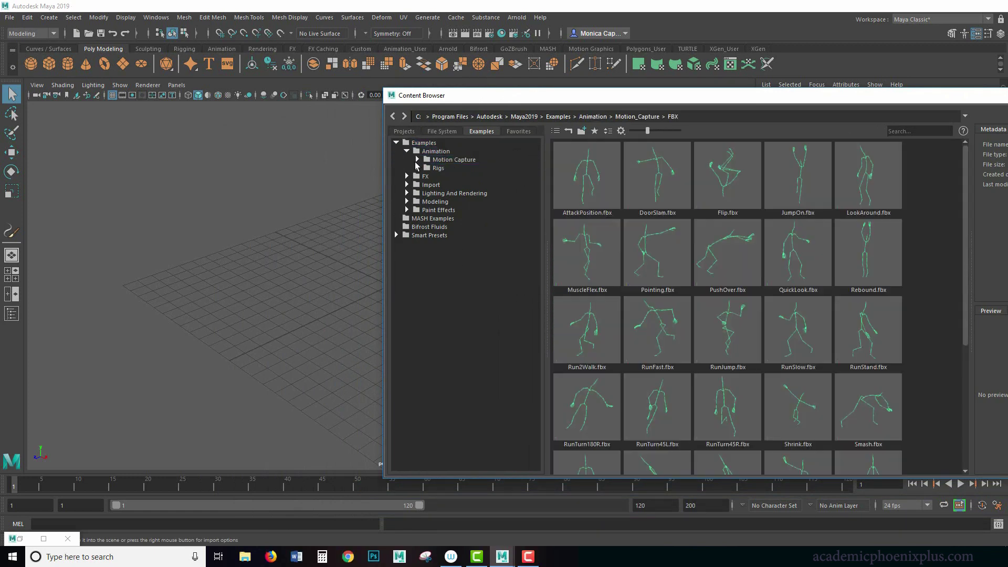
left_click(417, 167)
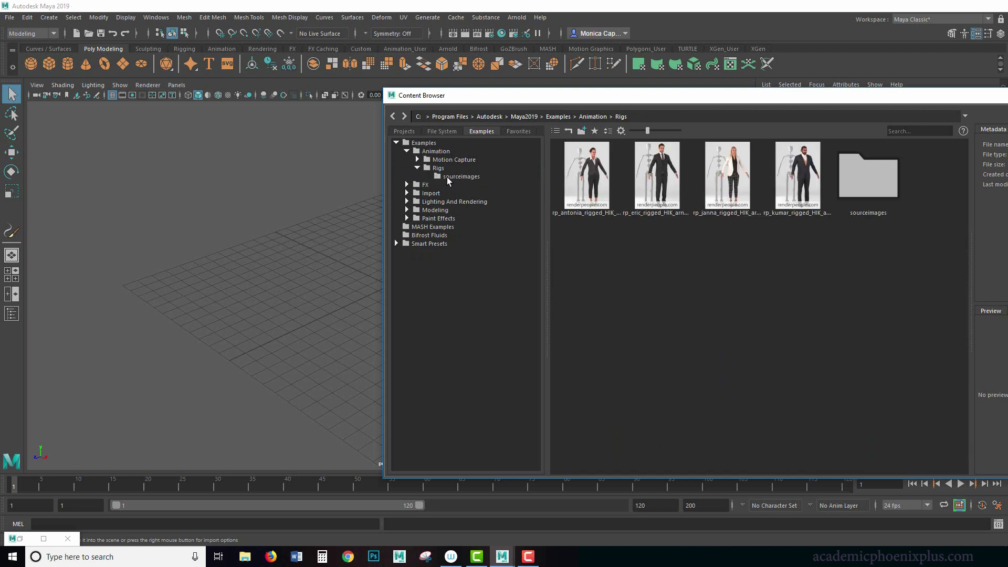
left_click(418, 168)
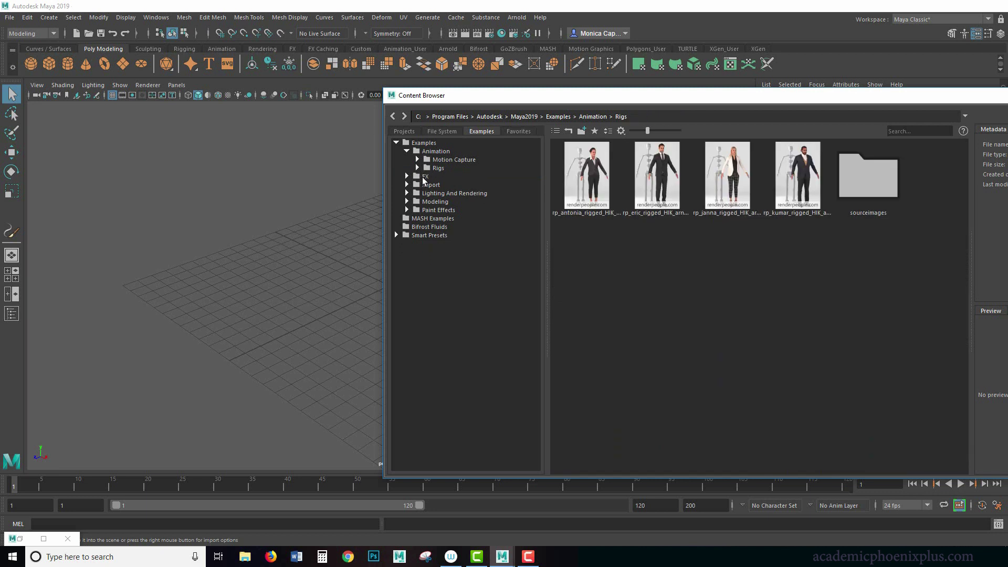
Expand FX > Fluid Examples and show the Fire examples.
left_click(425, 177)
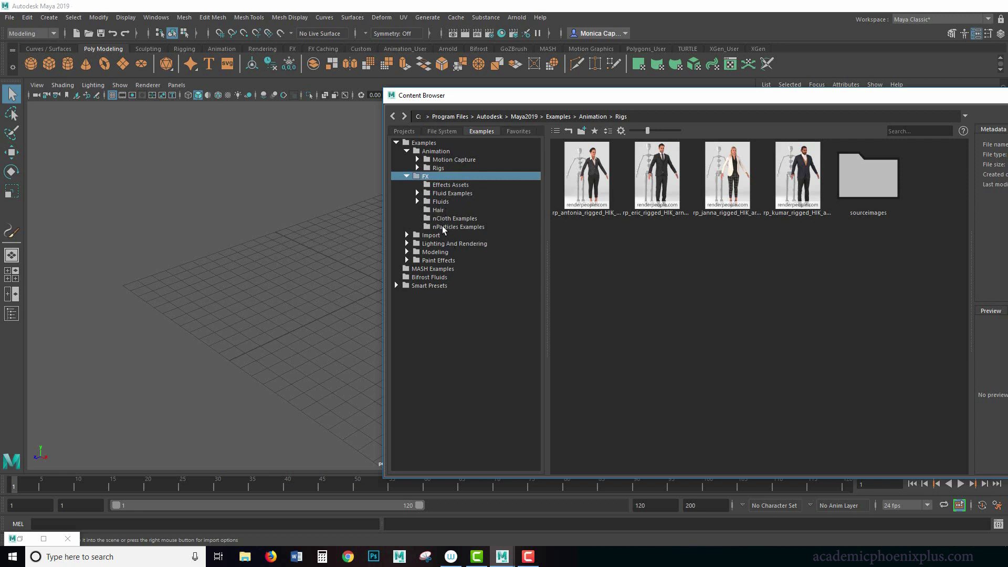
left_click(444, 193)
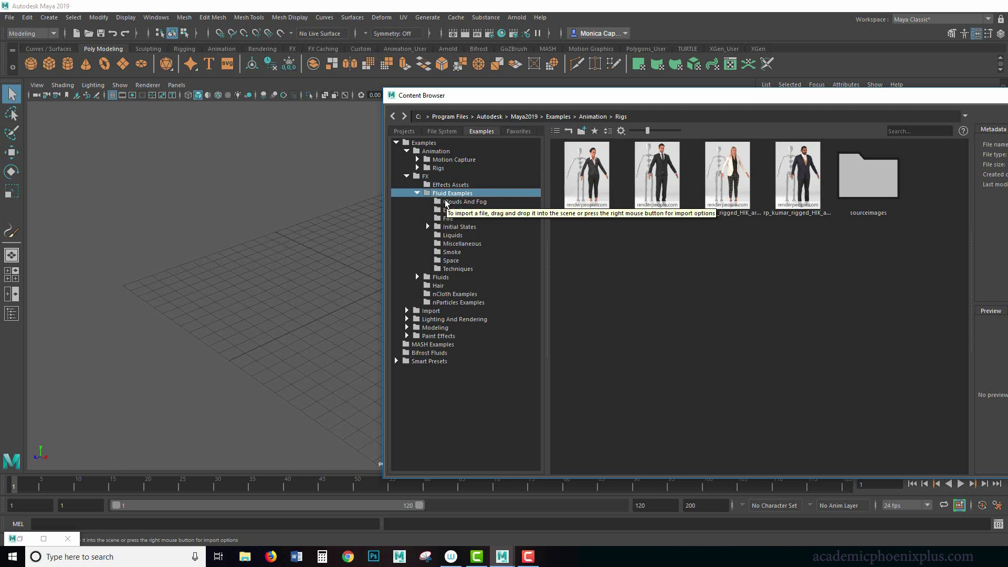
left_click(447, 218)
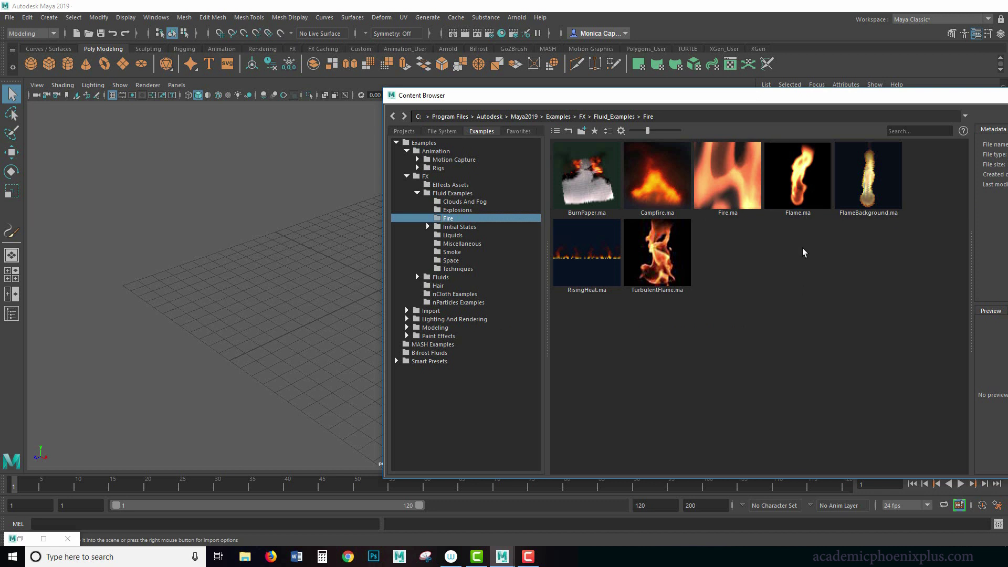
Drag Flame.ma into the scene, minimize the Content Browser and orbit around the fluid container.
left_click_drag(796, 173, 291, 327)
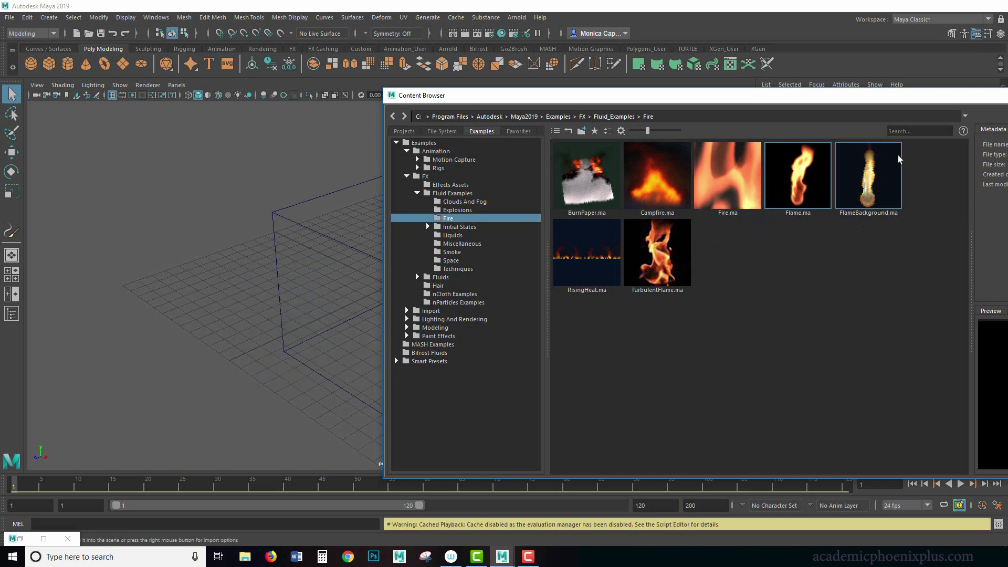
left_click_drag(903, 95, 573, 149)
left_click(734, 149)
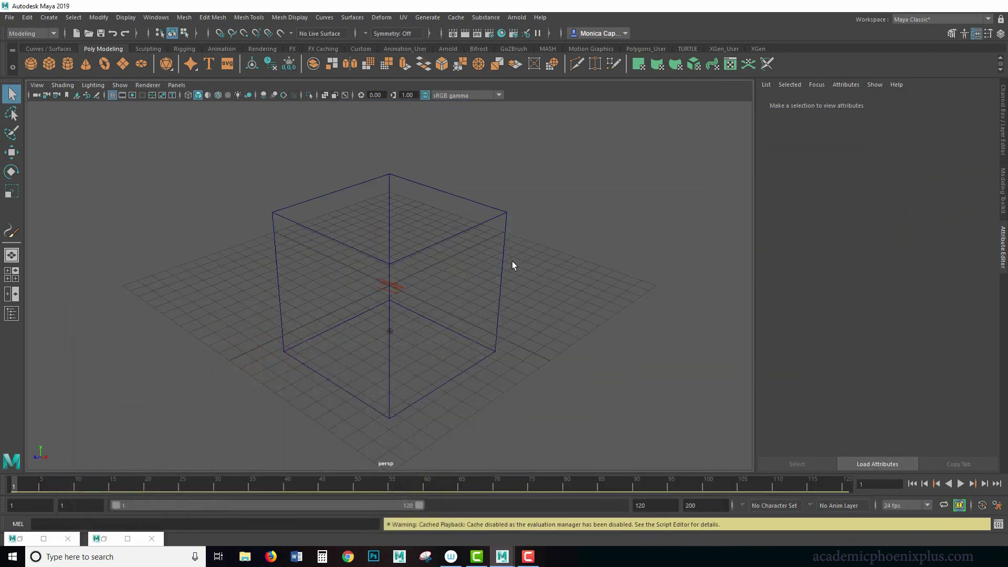
left_click_drag(460, 317, 524, 230, "alt")
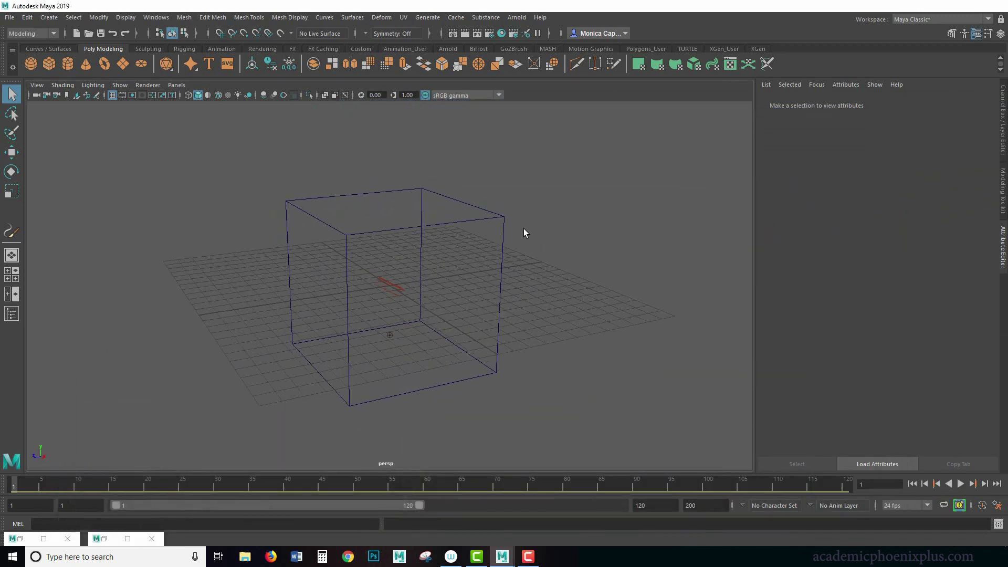
Render the flame in Arnold RenderView at frame 22 and resize the render window.
left_click(517, 18)
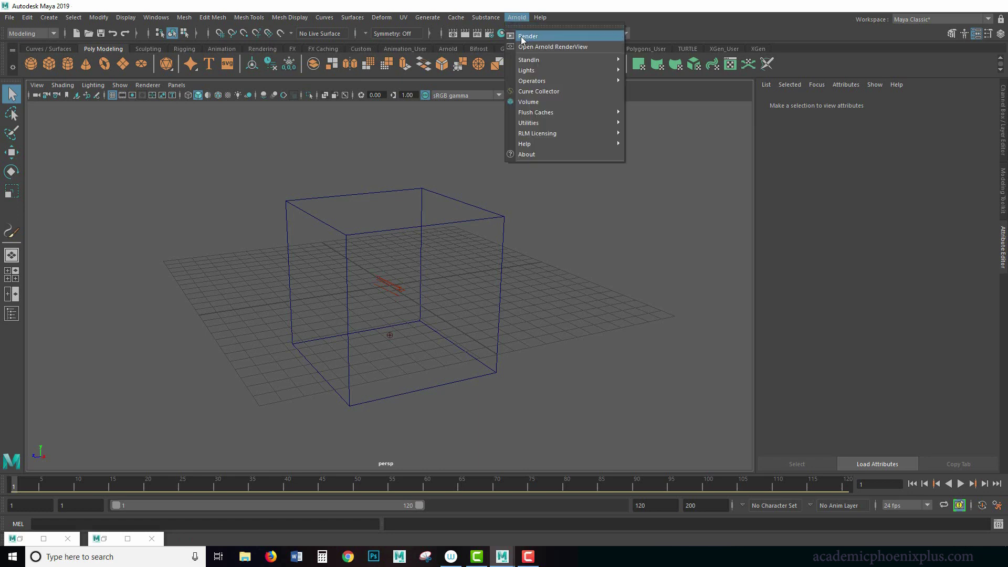
left_click(521, 36)
left_click_drag(536, 155, 637, 76)
left_click_drag(86, 483, 225, 483)
left_click(914, 103)
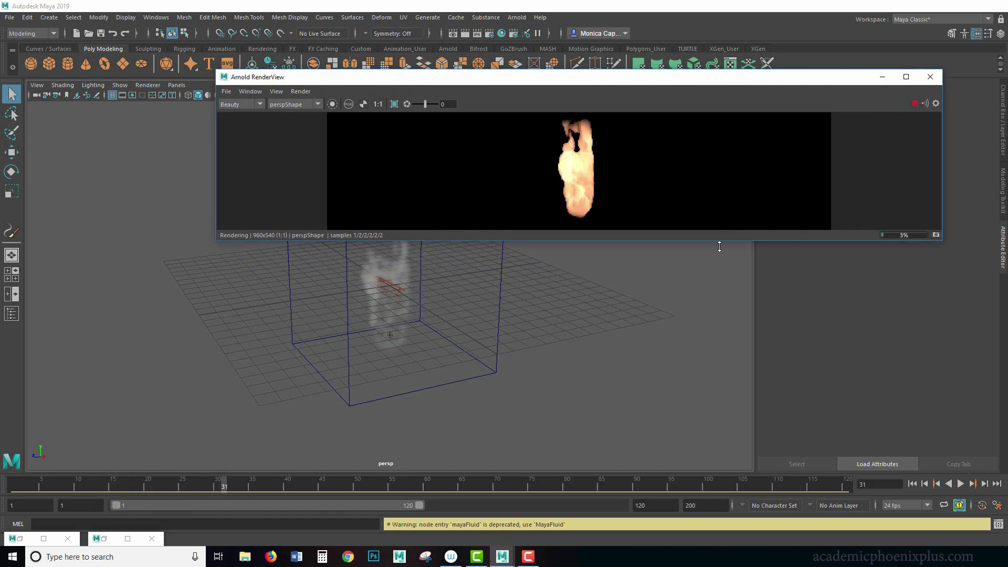
left_click_drag(556, 241, 571, 432)
left_click_drag(214, 177, 450, 175)
Check the flame at frame 55, then rewind and play the animation.
left_click_drag(360, 485, 408, 479)
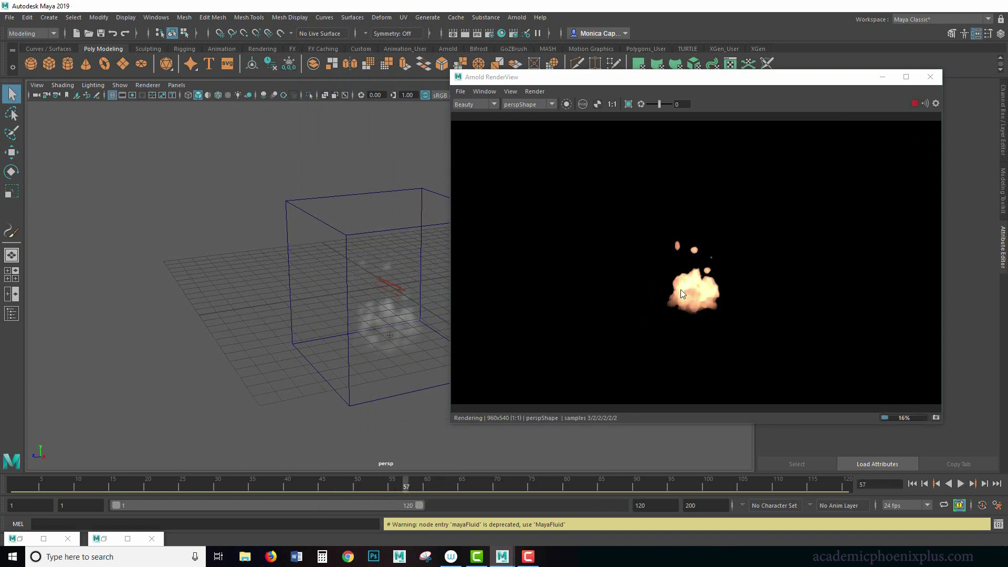
left_click(15, 484)
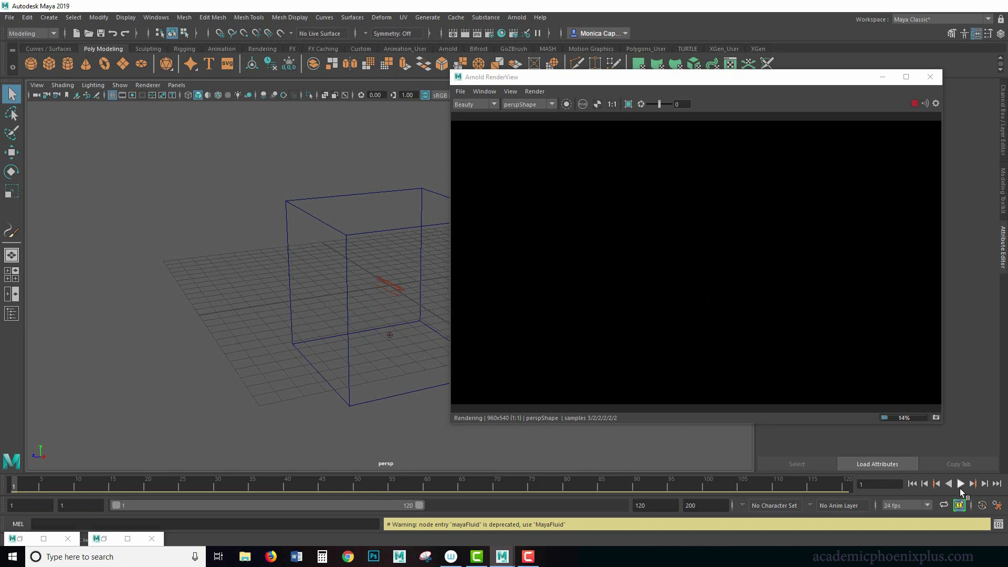
left_click(960, 484)
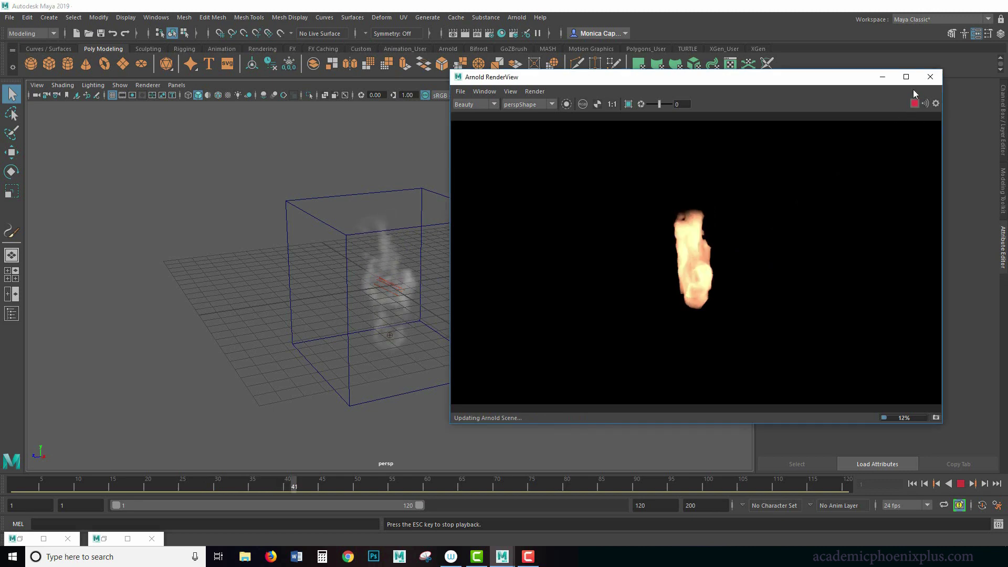
Stop playback, select the fluid container and review the flameEmitter1 settings.
left_click(881, 78)
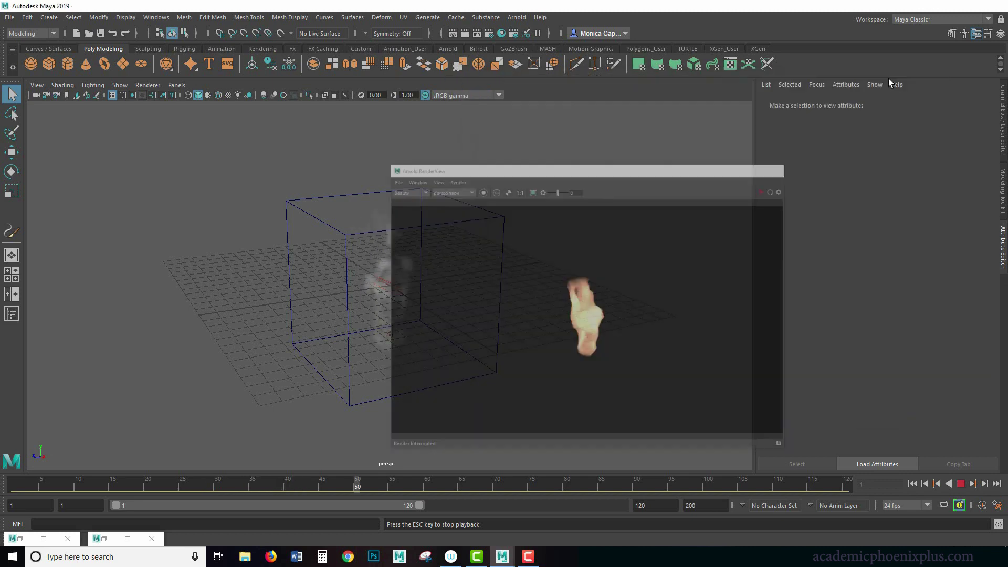
left_click(960, 483)
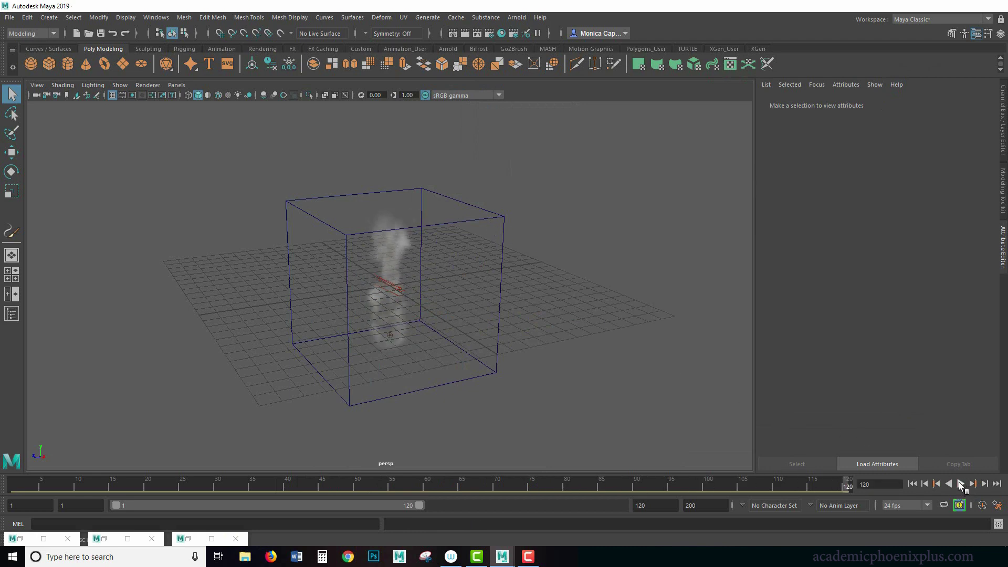
left_click(460, 222)
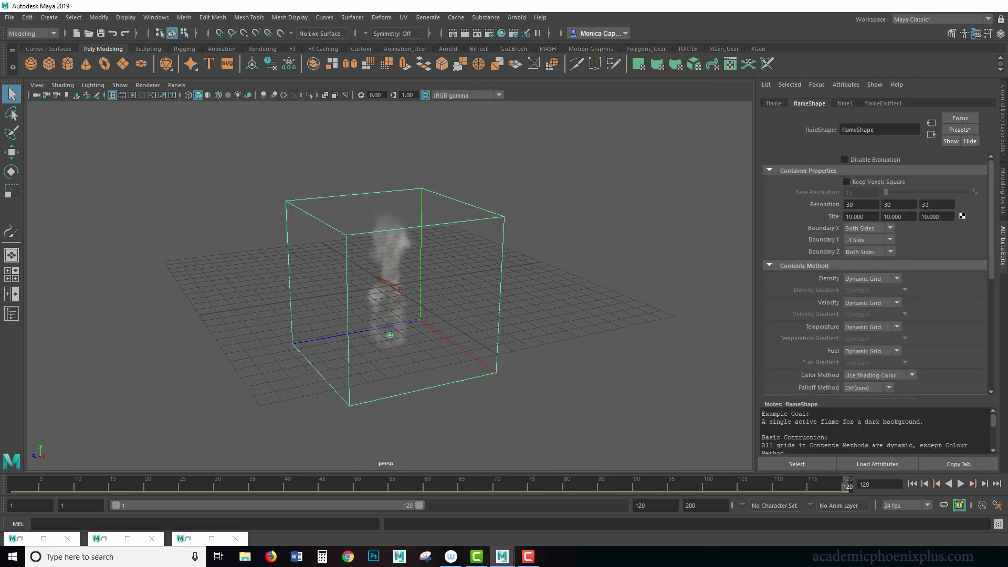
left_click(882, 104)
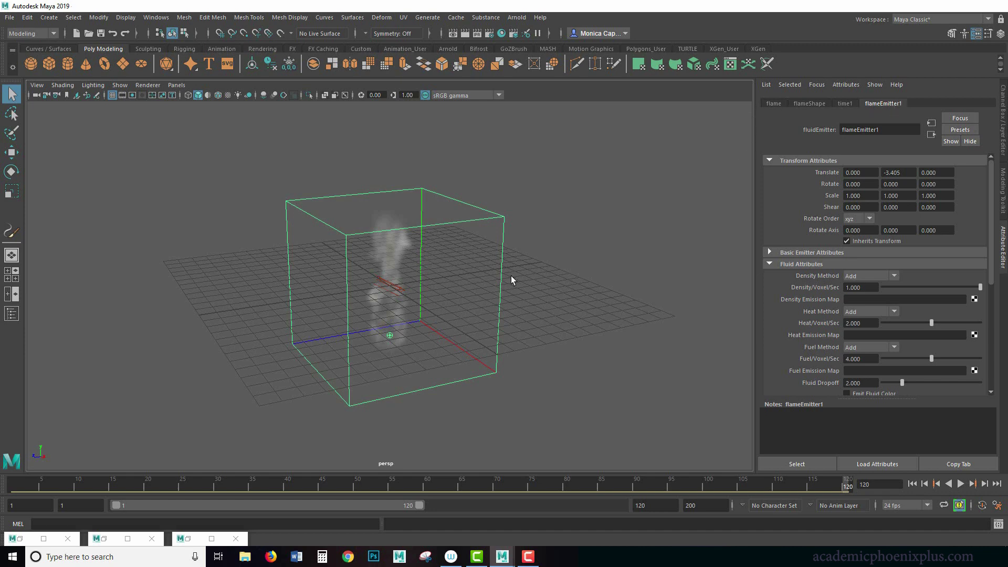
left_click_drag(992, 233, 991, 178)
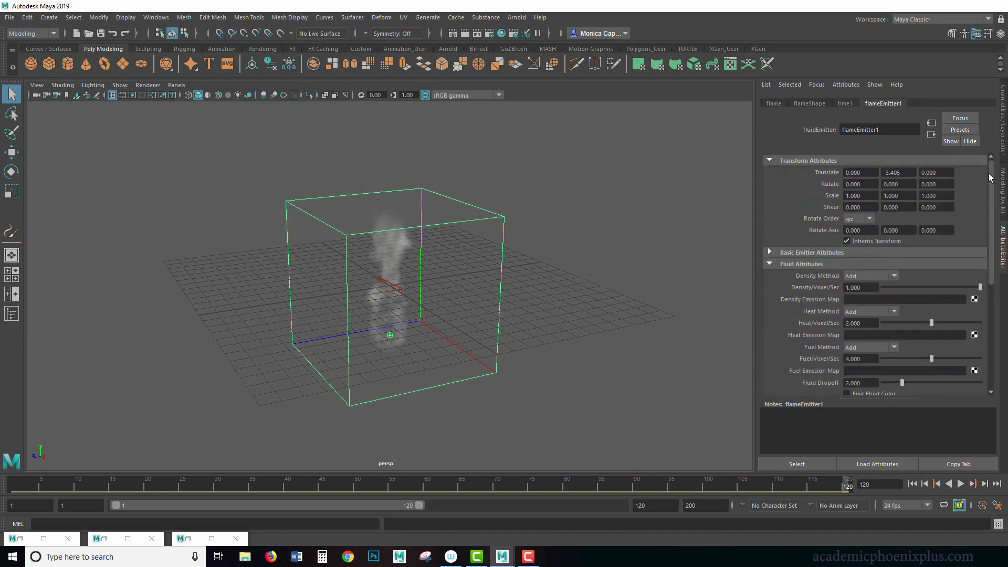
Start a new scene without saving the flame, then restore the Outliner.
left_click(12, 19)
left_click(33, 36)
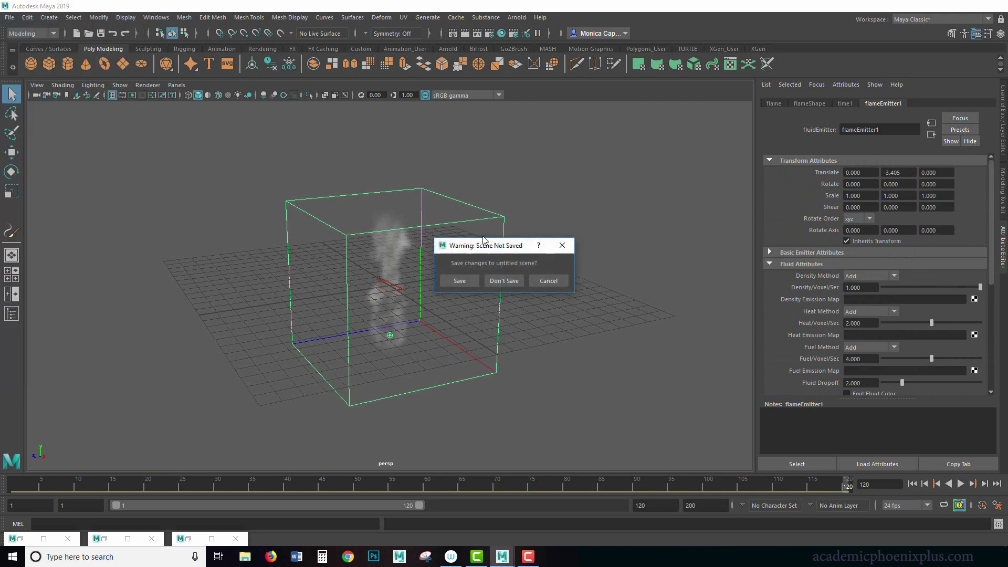
left_click(504, 280)
left_click(27, 538)
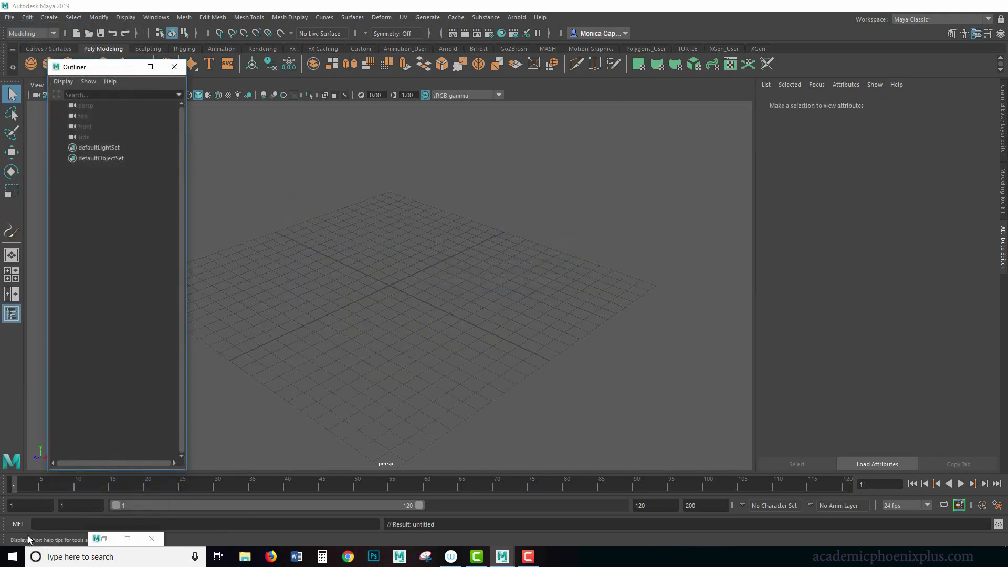
Close the Outliner, open the FX > Hair examples and drag Dreads.ma into the scene.
left_click(174, 67)
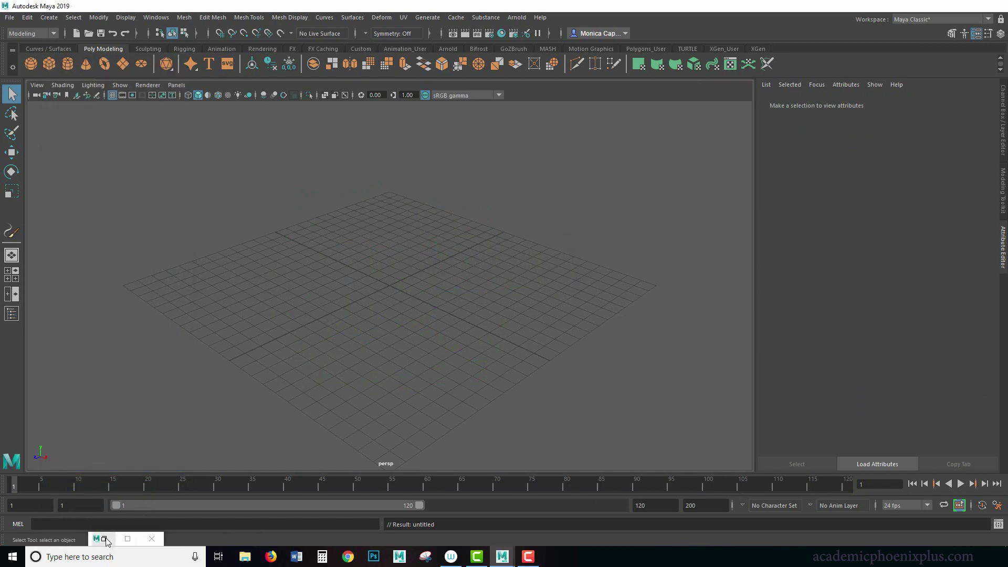
left_click(111, 540)
left_click_drag(479, 150, 900, 97)
left_click(498, 194)
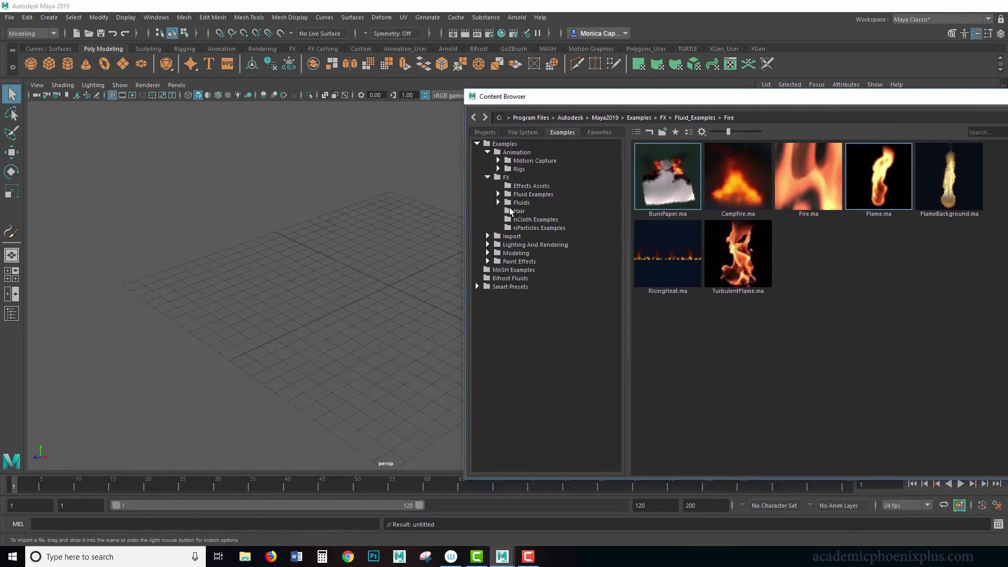
left_click(515, 211)
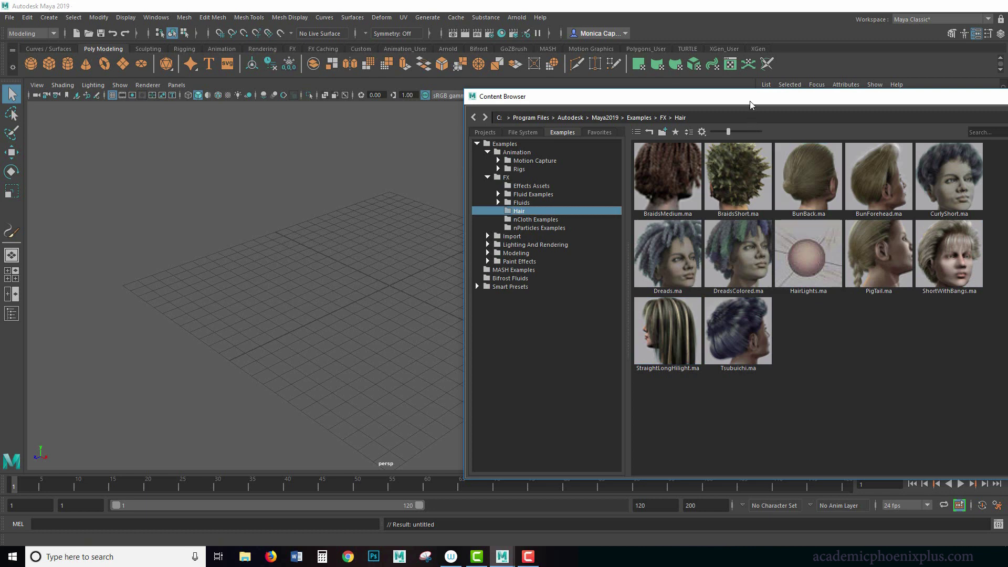
left_click_drag(751, 101, 842, 155)
left_click_drag(747, 304, 384, 269)
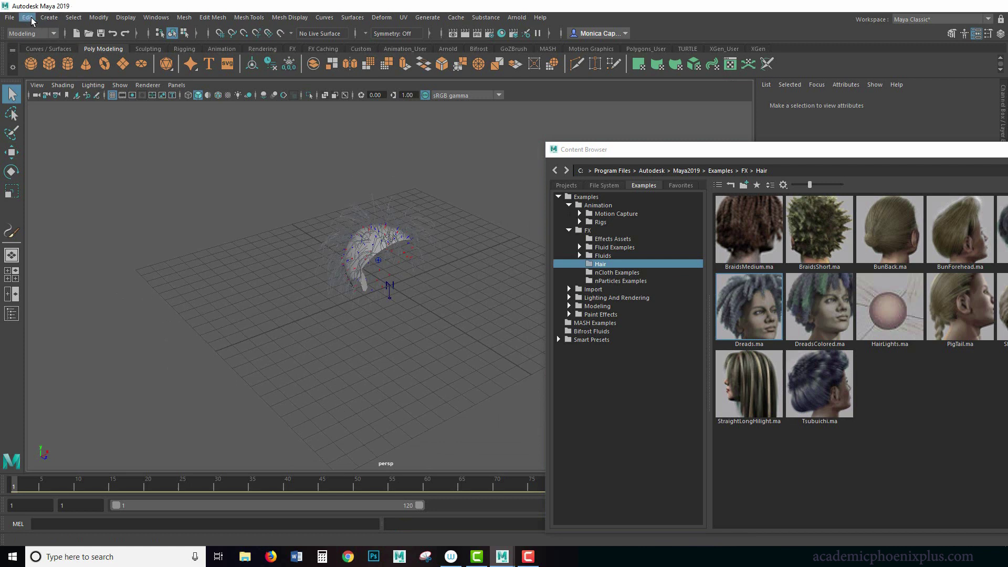
Add a directional light, move it away from the hair and angle it toward the dreadlocks.
left_click(51, 18)
mouse_move(105, 76)
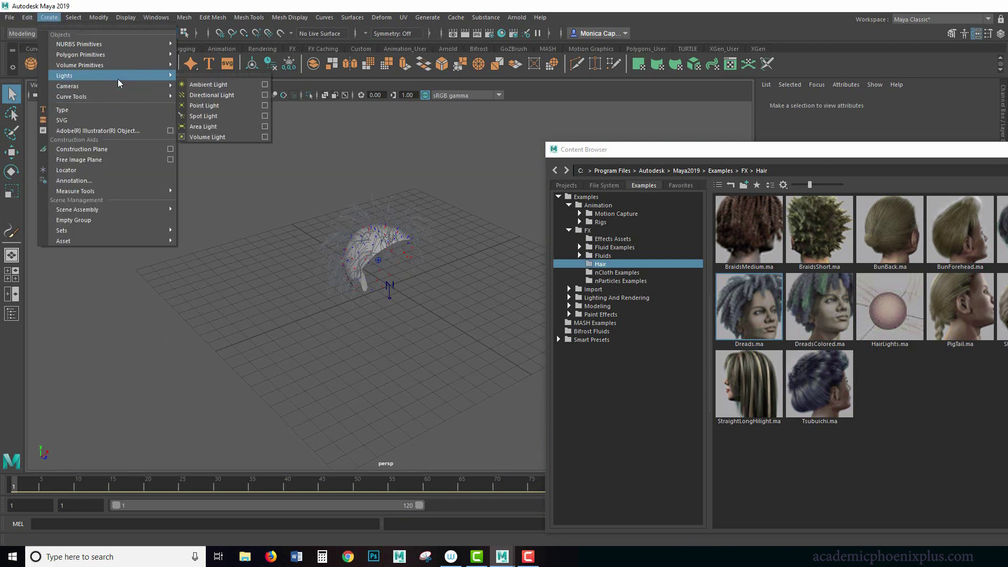
left_click(217, 104)
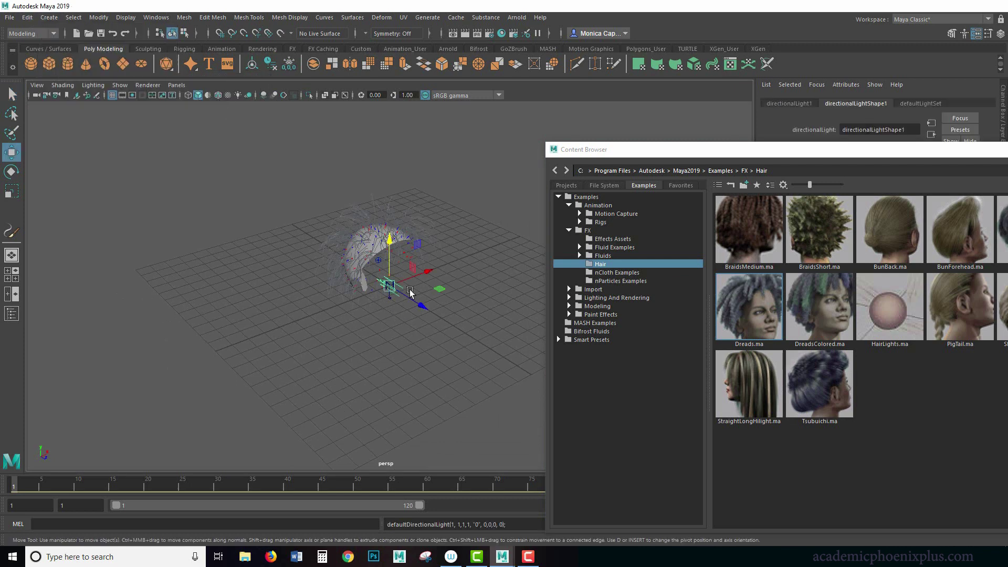
key("w")
left_click_drag(389, 286, 215, 346)
key("e")
left_click_drag(173, 321, 155, 336)
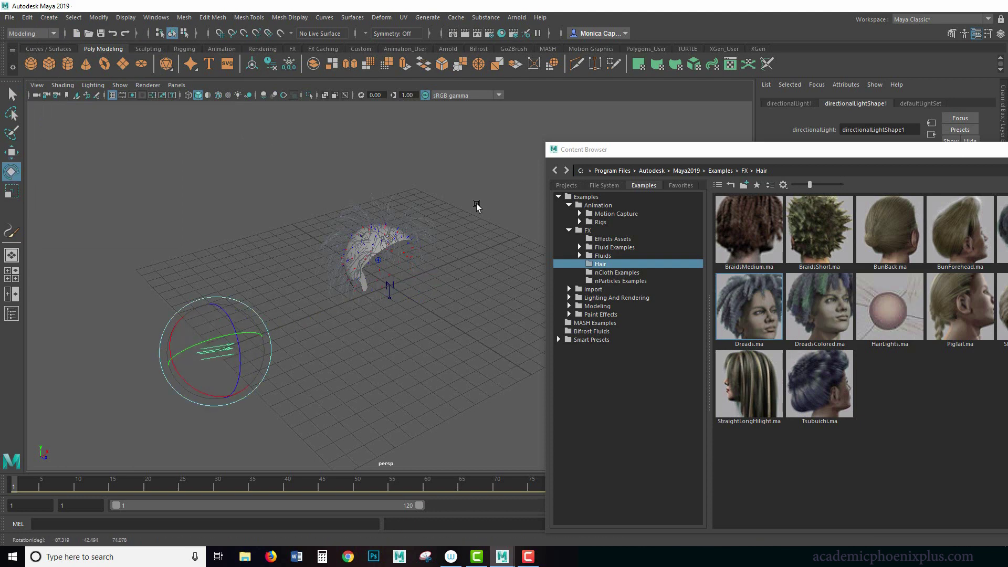
Render the hair in Arnold RenderView, then re-render from a new orbited angle.
left_click(517, 18)
left_click(525, 45)
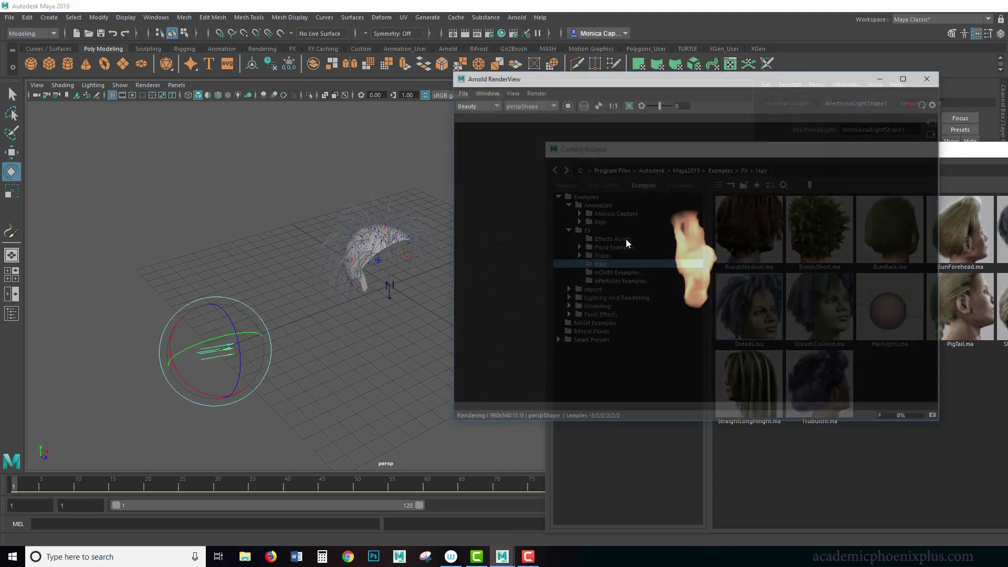
left_click_drag(349, 326, 396, 274, "alt")
scroll(337, 262, "up", 2)
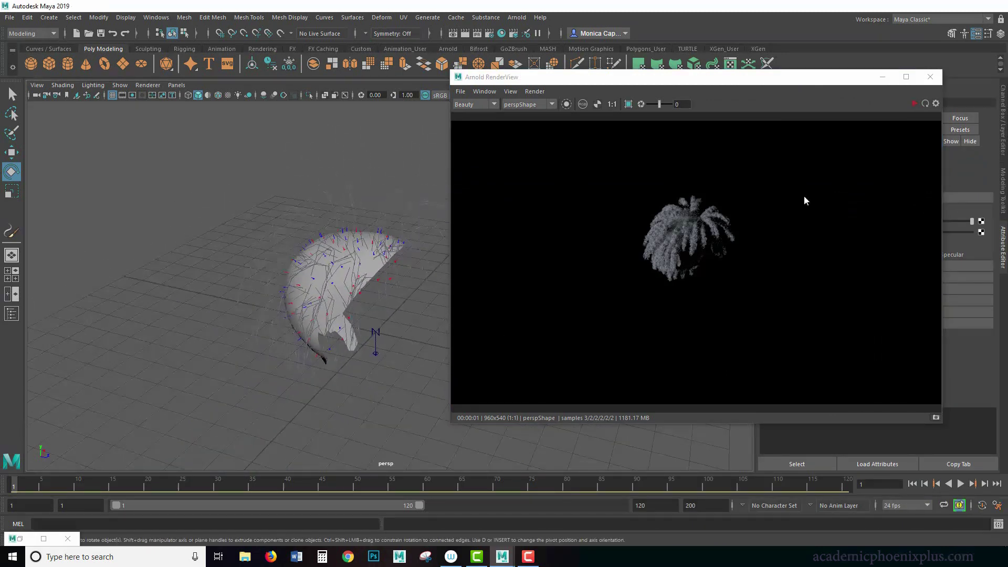
left_click(914, 103)
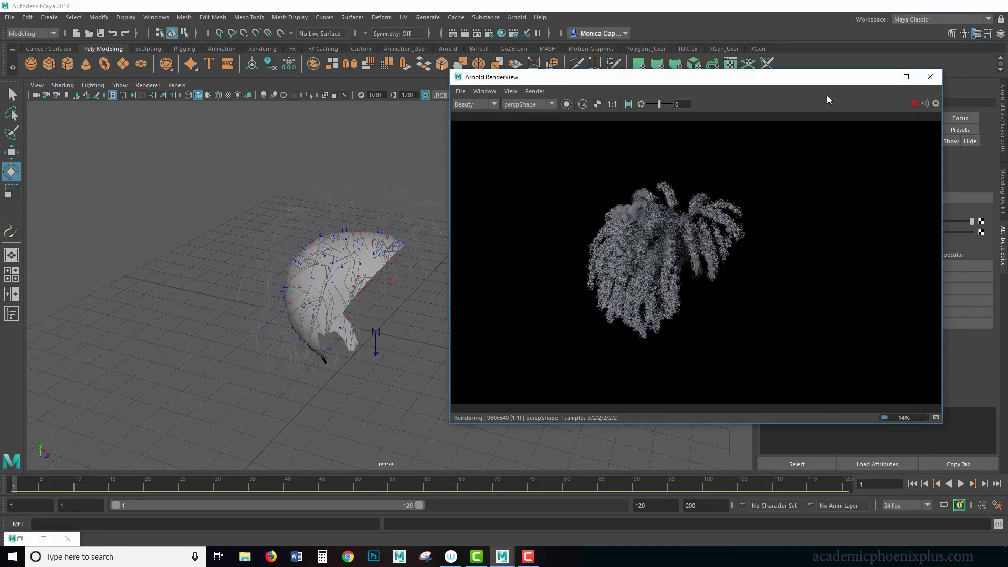
left_click_drag(806, 82, 524, 270)
Select the hair and look through the hairSystemShape1 and hairSystem1 attribute sections.
left_click(449, 224)
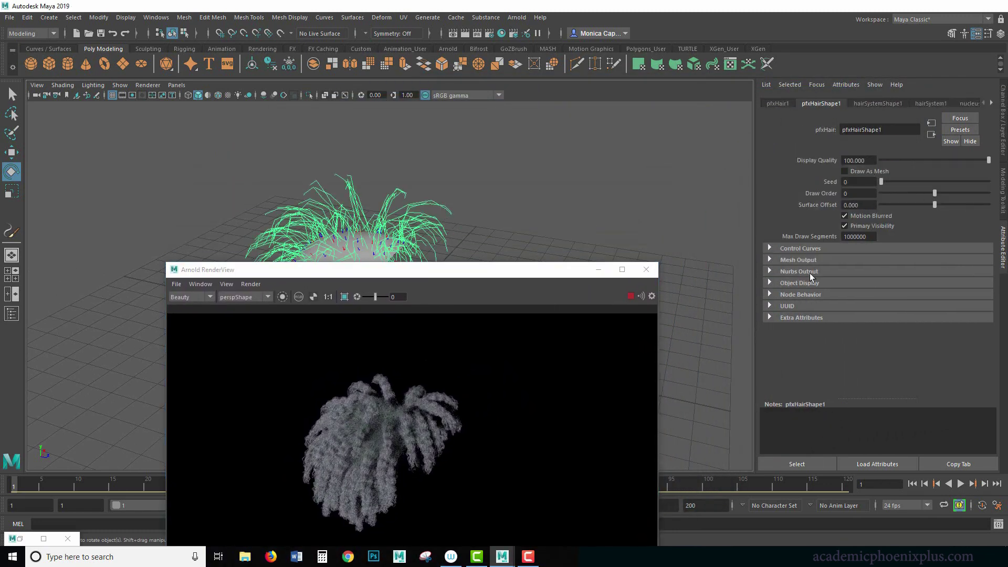
left_click(873, 104)
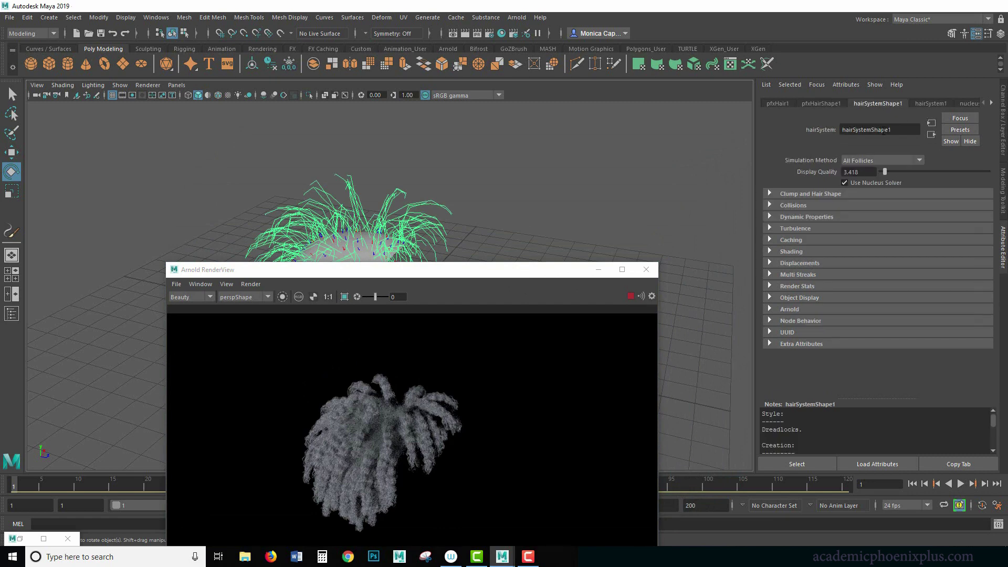
left_click(796, 193)
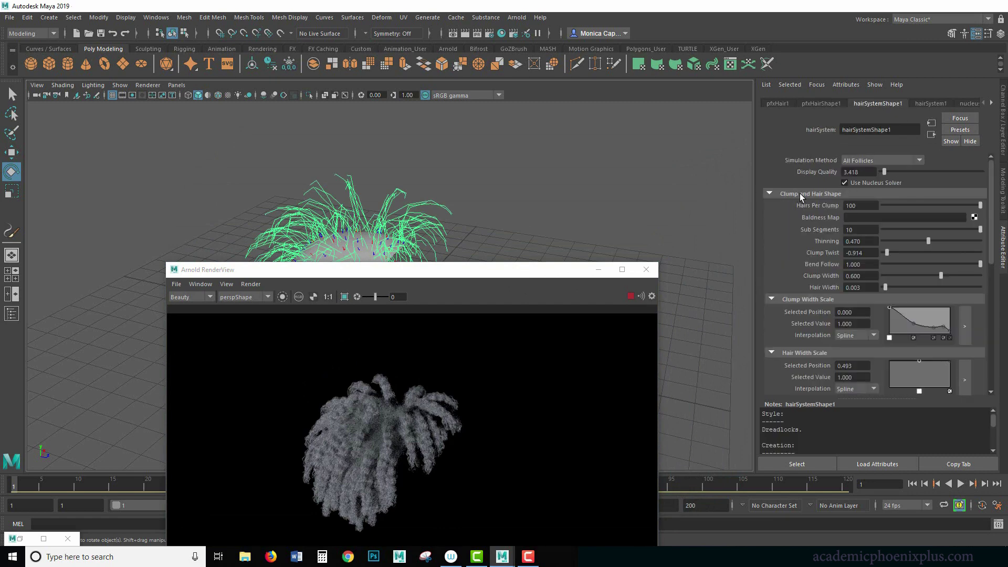
left_click(798, 194)
left_click(797, 206)
left_click(794, 206)
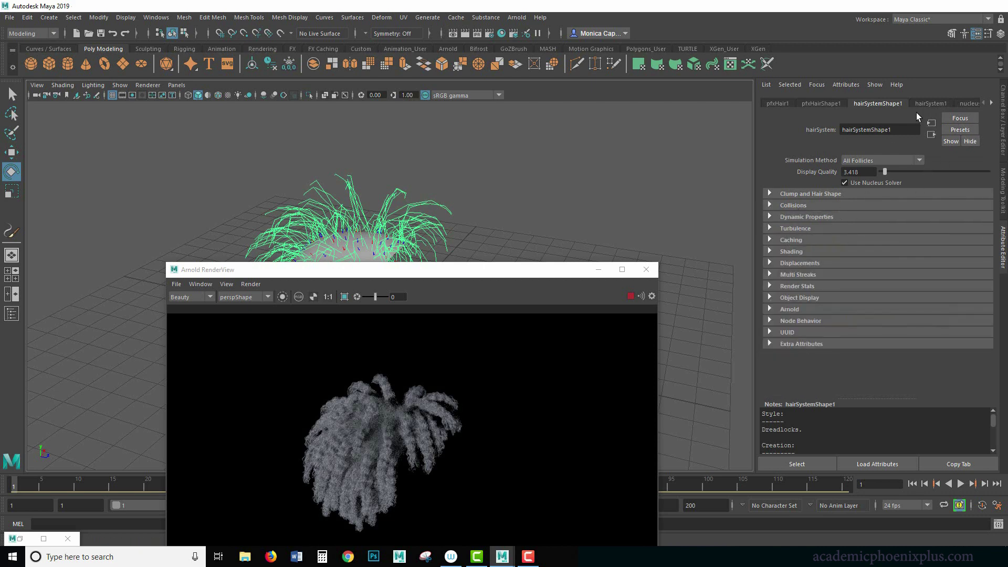
left_click(933, 104)
left_click(877, 103)
Set the hairSystemShape1 Shading Hair Color to dark teal.
left_click(777, 253)
left_click(862, 263)
left_click(859, 235)
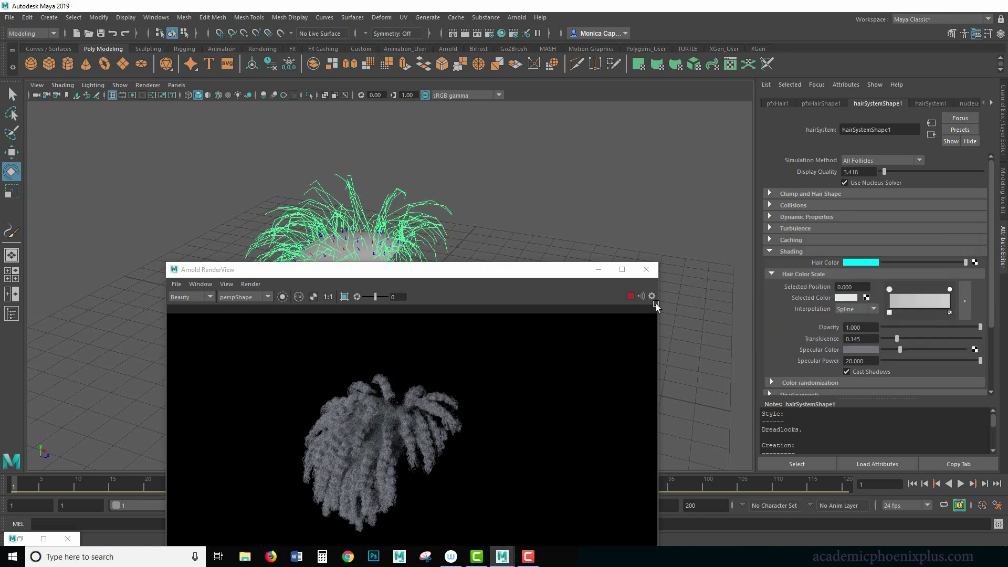
left_click(861, 263)
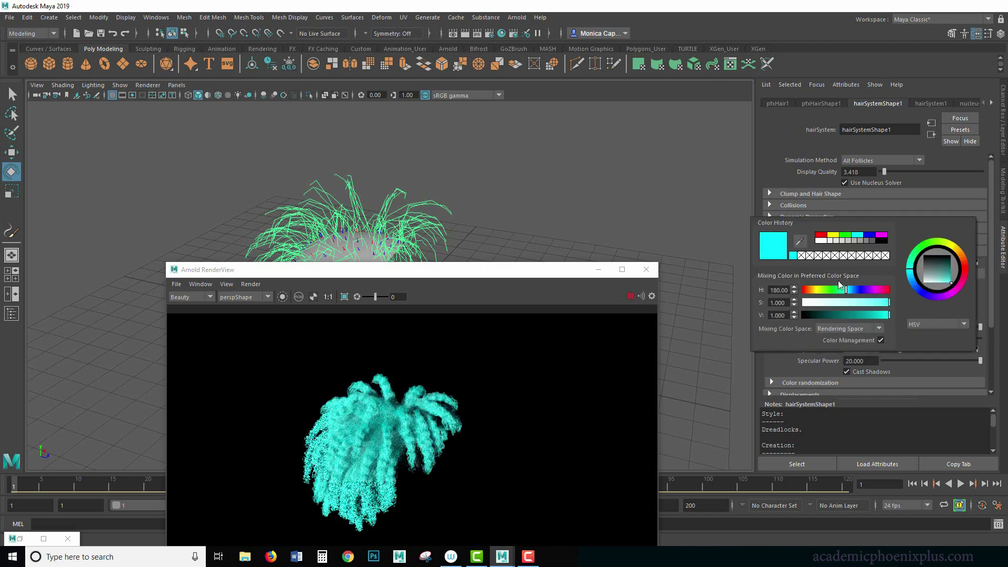
left_click_drag(857, 313, 841, 315)
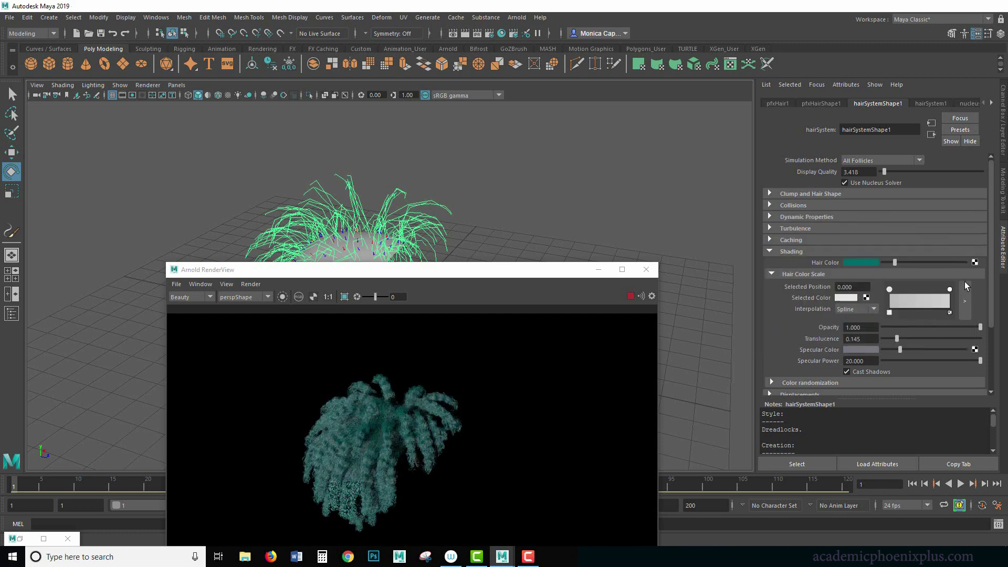
Make the Hair Color Scale ramp red with the white stop at about 0.678, then close RenderView.
left_click(849, 297)
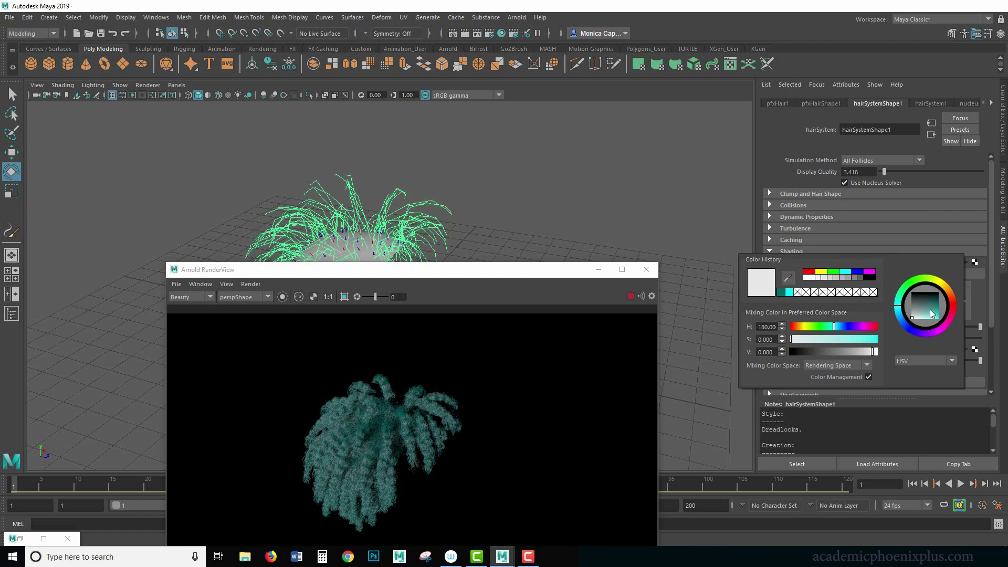
left_click(953, 310)
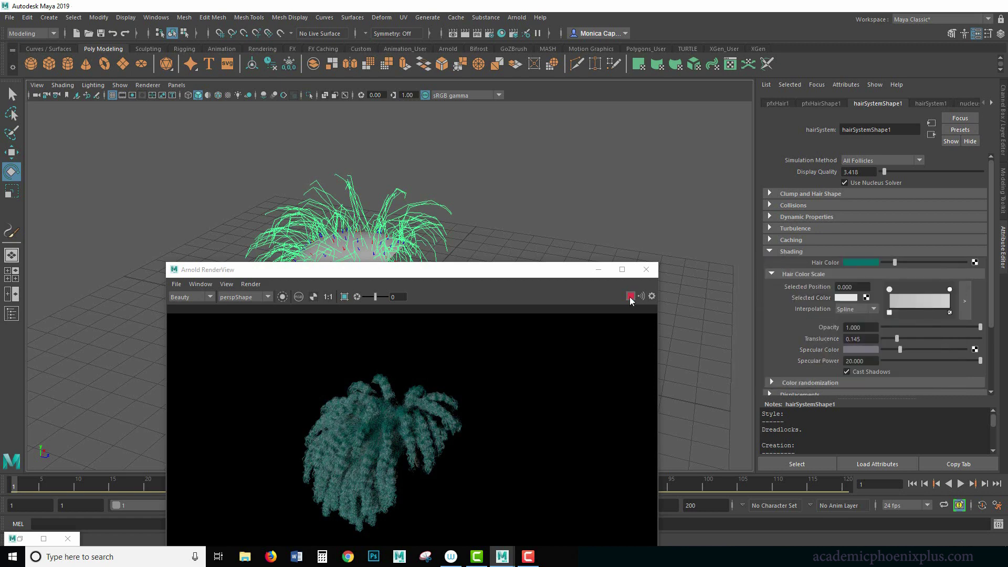
left_click(854, 298)
left_click_drag(939, 313, 900, 321)
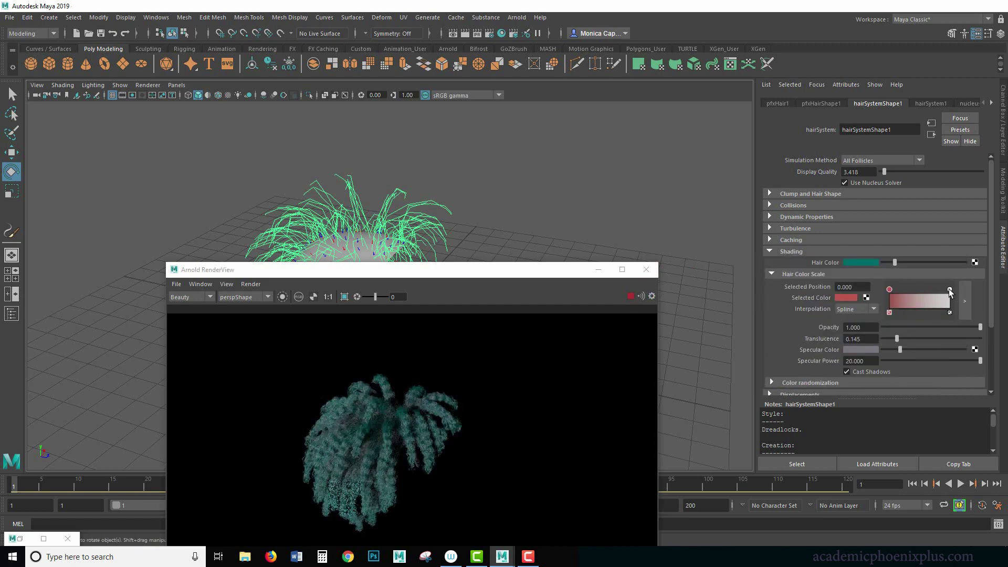
mouse_move(949, 290)
left_mouse_down()
mouse_move(911, 289)
mouse_move(922, 289)
left_mouse_up()
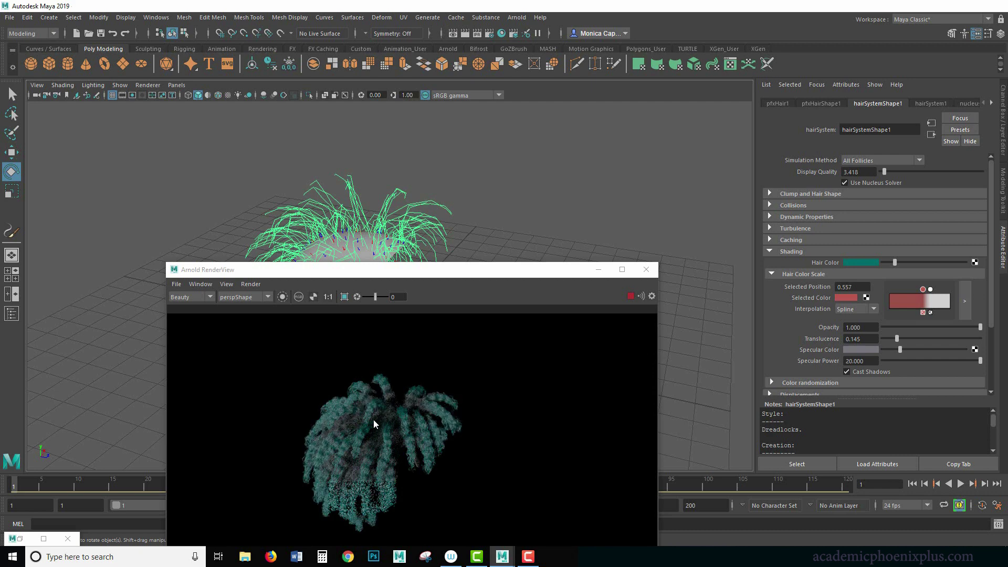
left_click(631, 296)
left_click(645, 270)
Start a new scene, discarding the hair scene without saving.
left_click(11, 18)
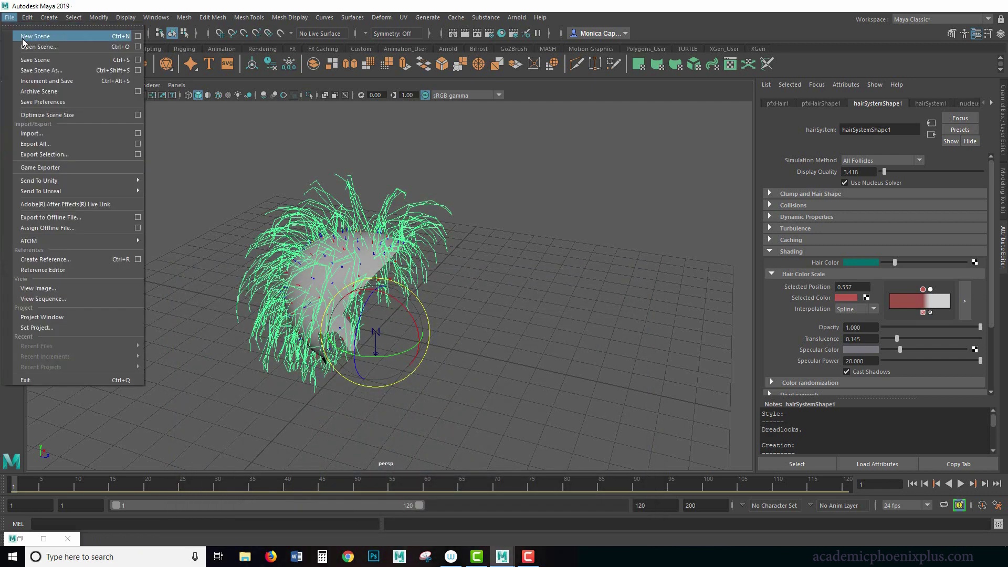
left_click(32, 37)
left_click(512, 284)
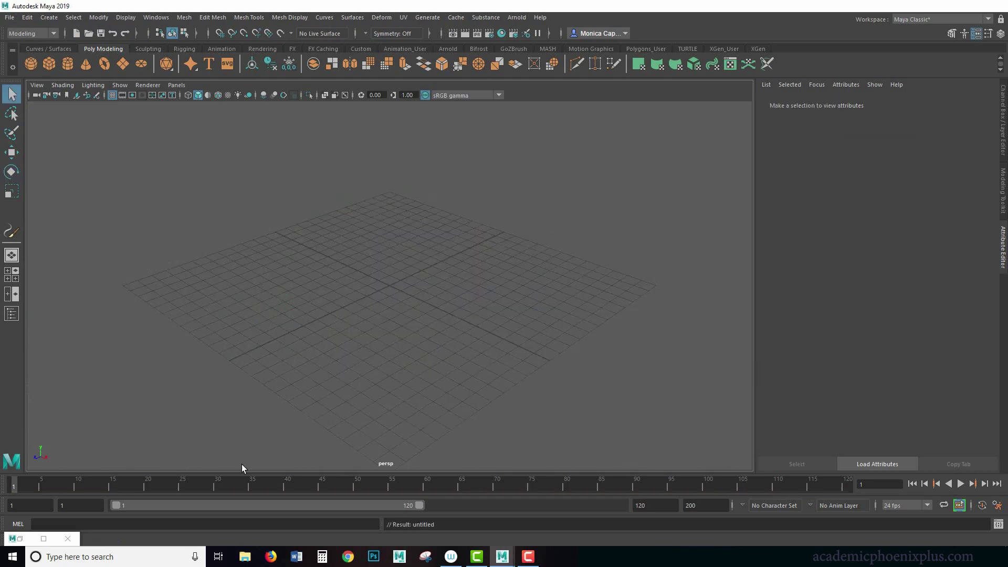
Browse to Lighting And Rendering > Toon and drag PencilShading.ma into the scene.
left_click(21, 539)
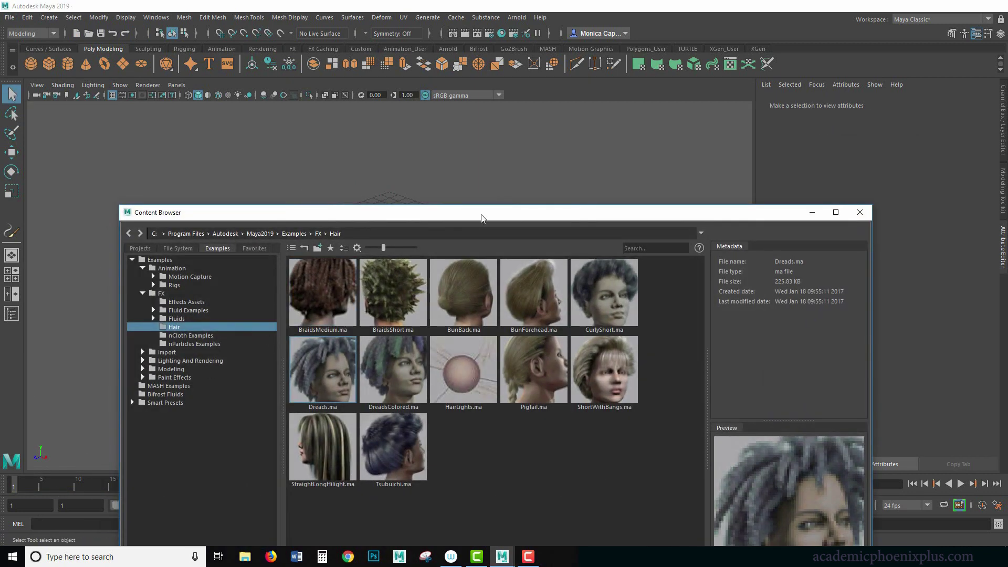
left_click_drag(540, 213, 696, 122)
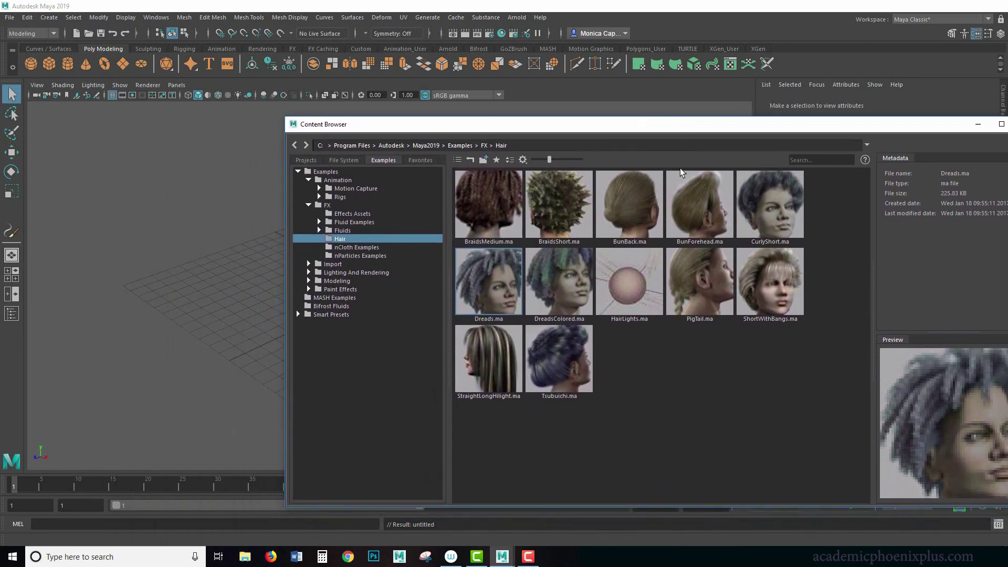
left_click(309, 206)
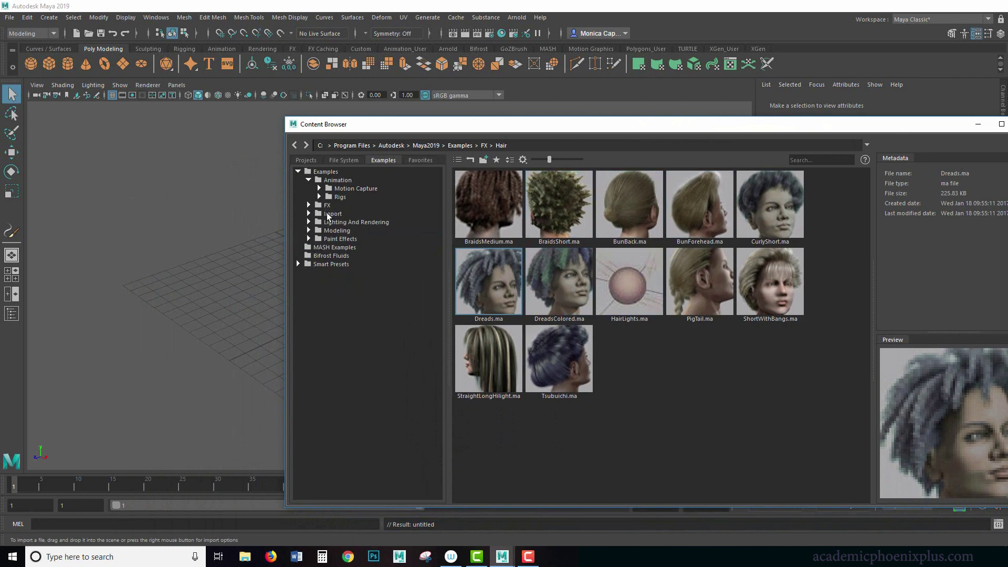
left_click(328, 223)
left_click(336, 230)
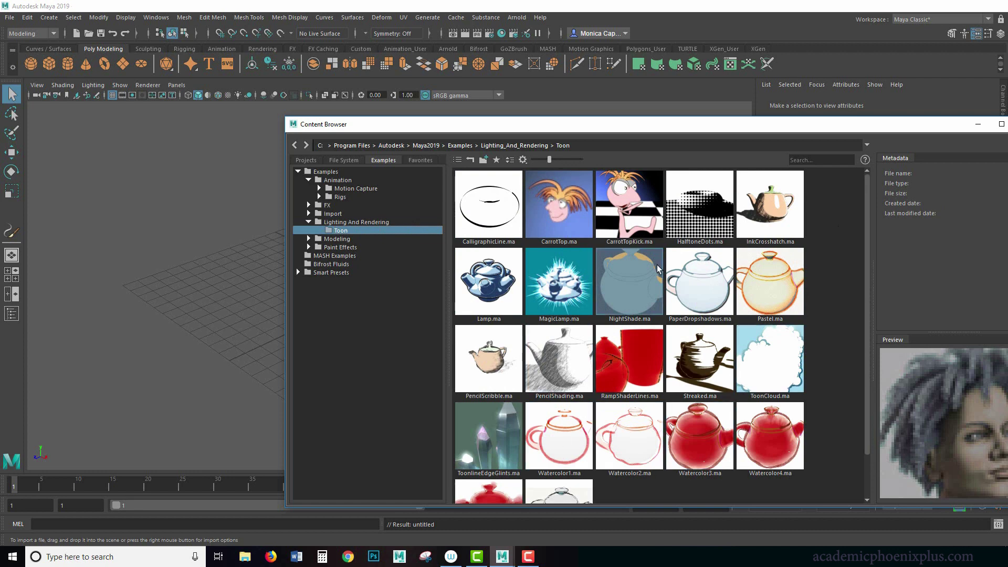
left_click(309, 223)
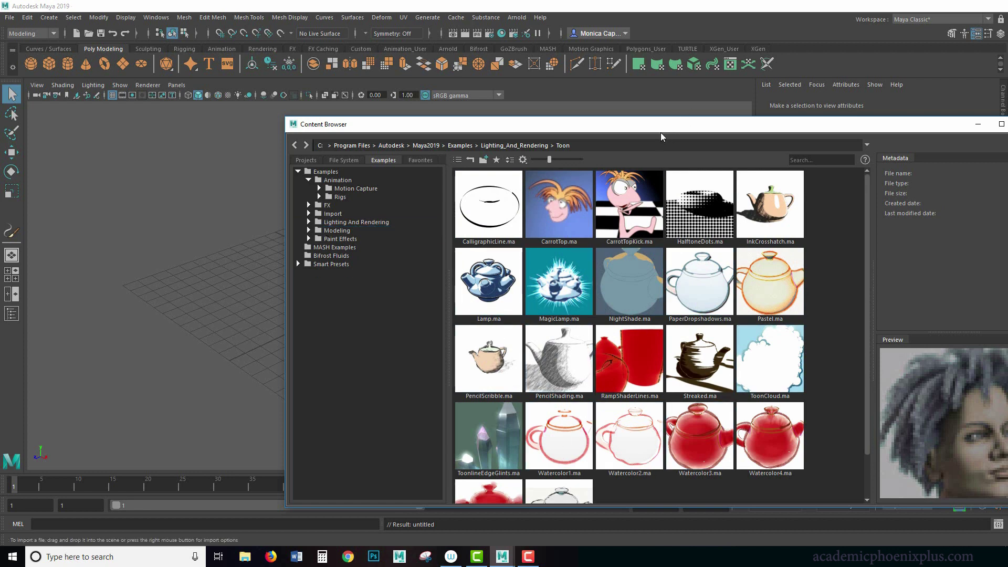
mouse_move(765, 338)
left_mouse_down()
mouse_move(514, 367)
mouse_move(366, 315)
left_mouse_up()
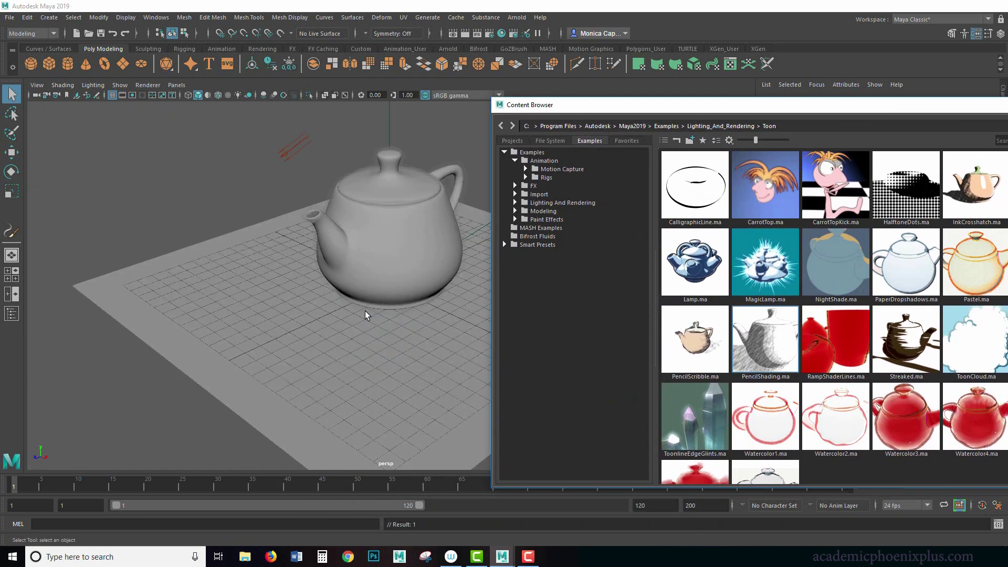
Render the teapot in Arnold RenderView, restart the render, then close the RenderView window.
left_click(516, 17)
left_click(528, 33)
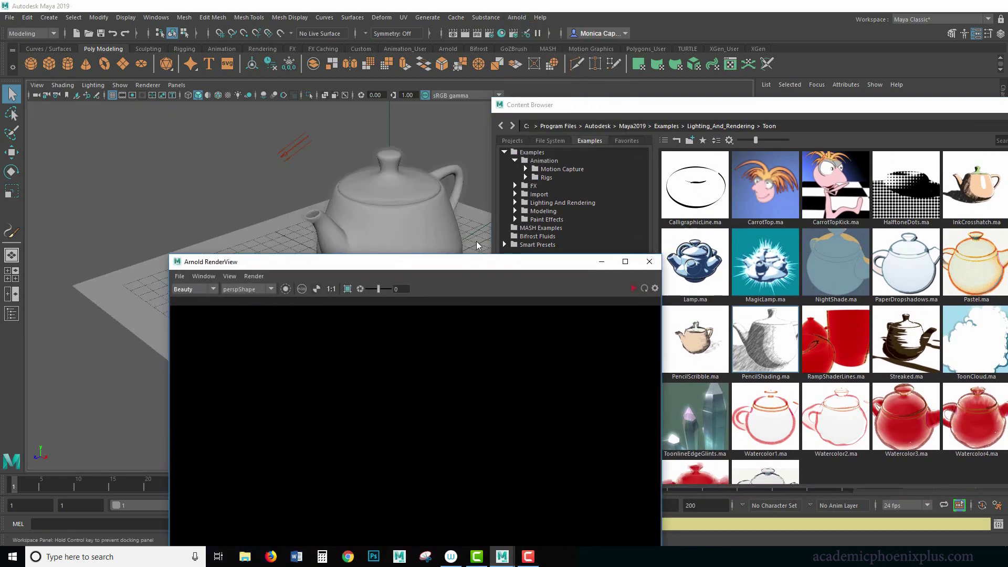
left_click_drag(509, 270, 501, 174)
left_click(621, 192)
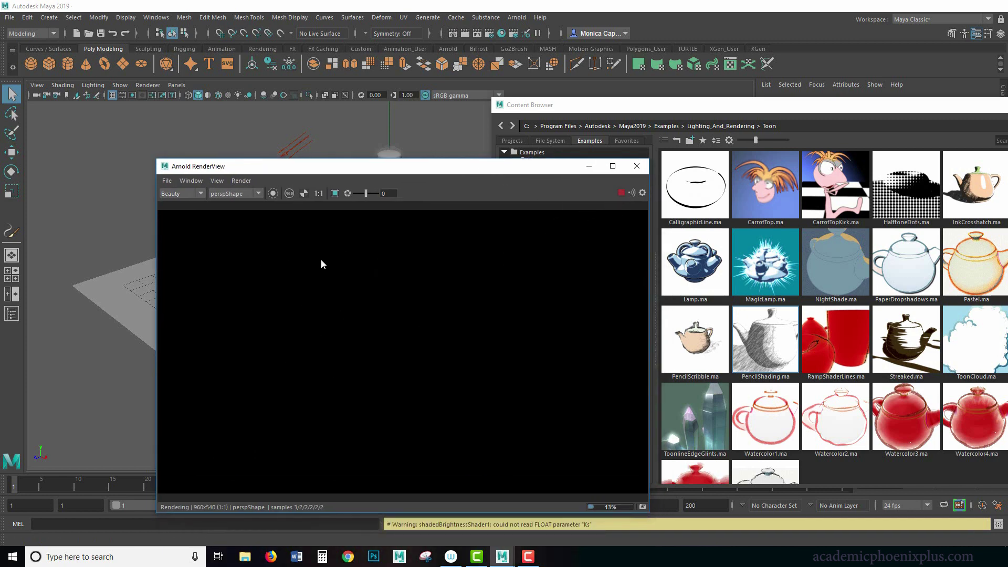
left_click(637, 165)
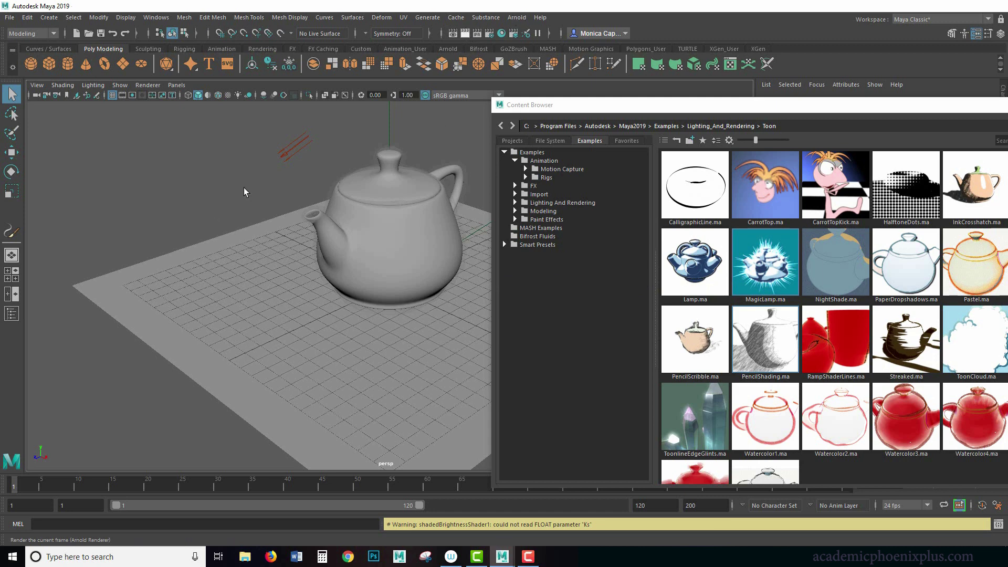
Render the current frame with Maya Software to show the pencil-hatched teapot.
left_click(464, 31)
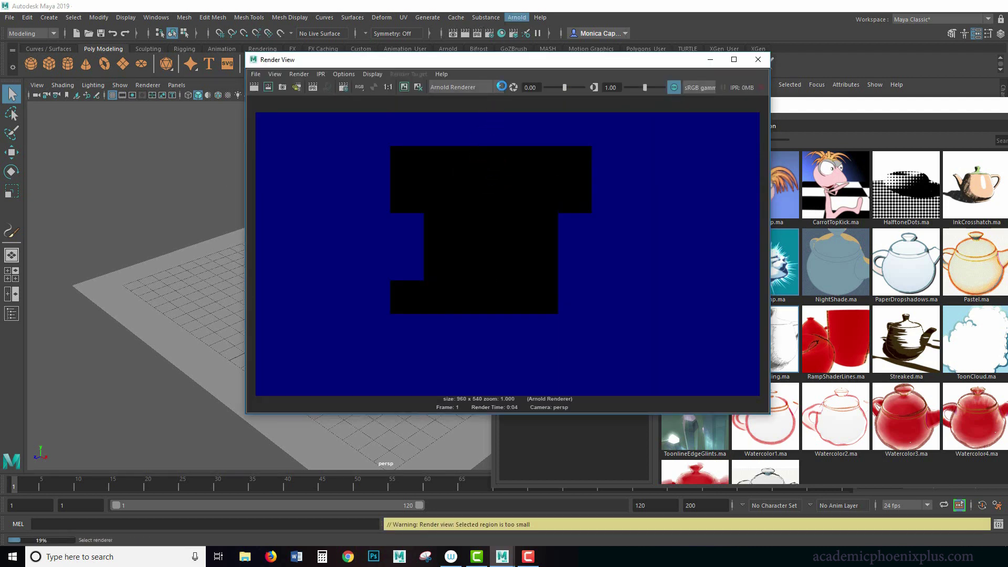
left_click(498, 88)
left_click(451, 97)
left_click(266, 86)
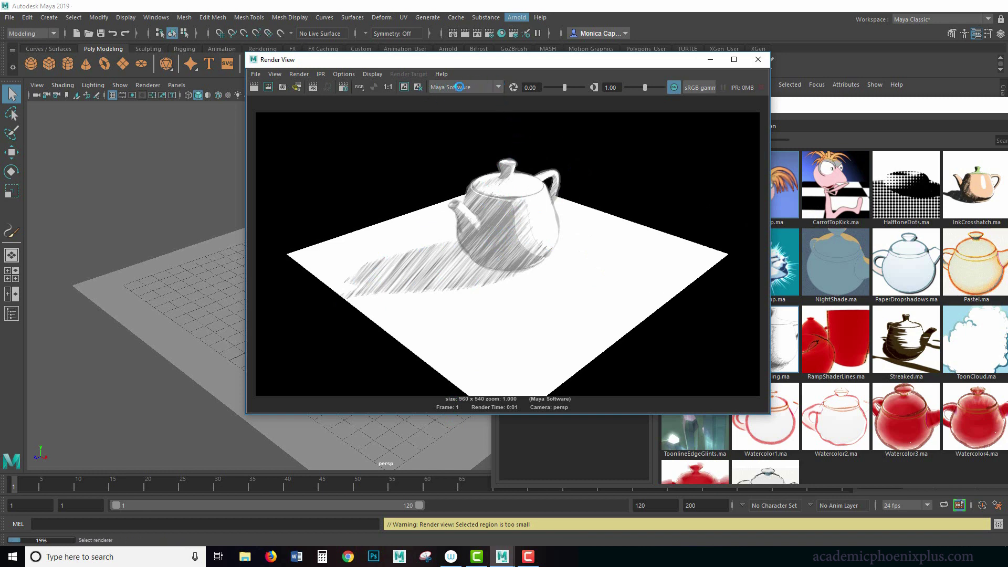
Switch back to Arnold Renderer and render a region drawn around the teapot.
left_click(496, 88)
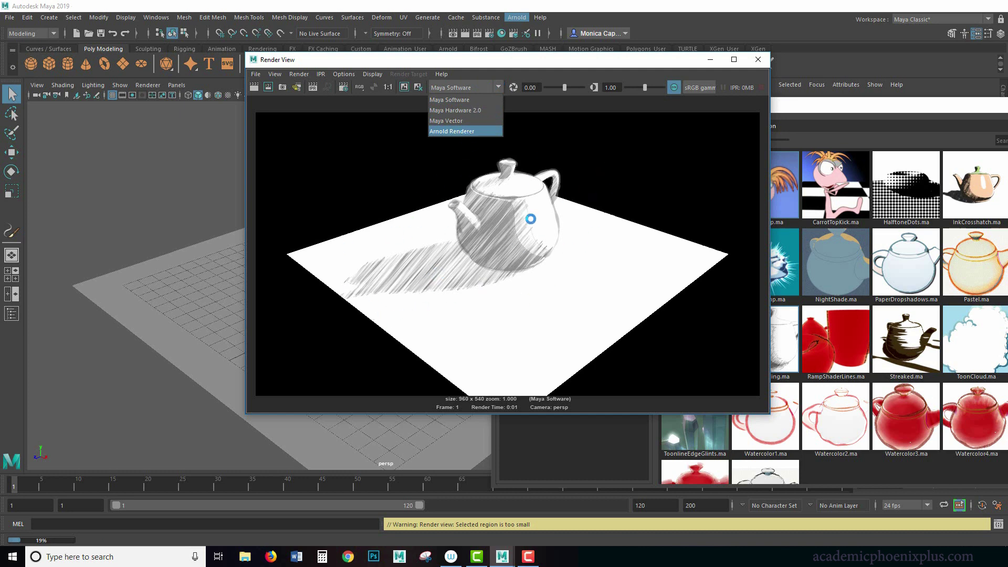
left_click(473, 132)
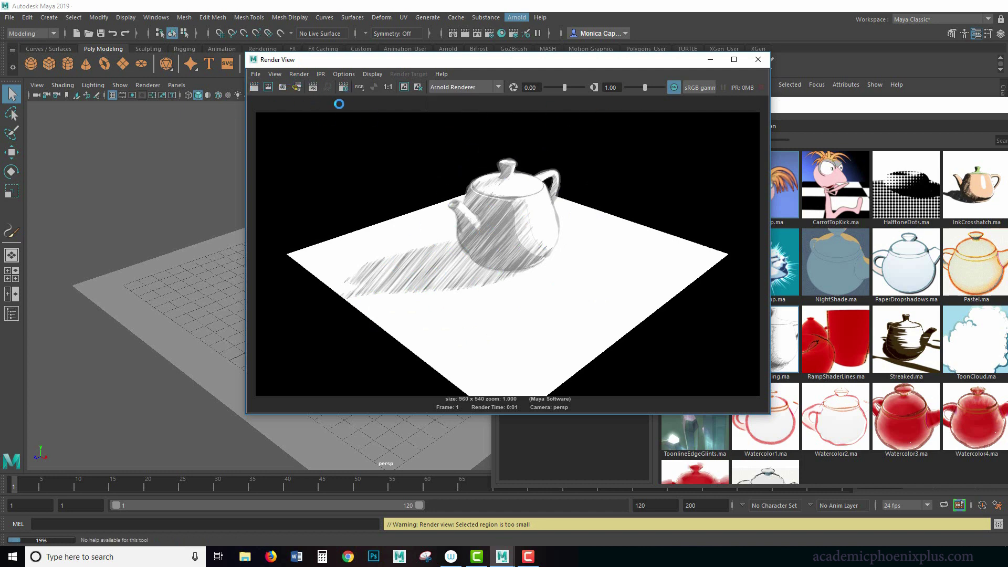
left_click_drag(456, 150, 543, 250)
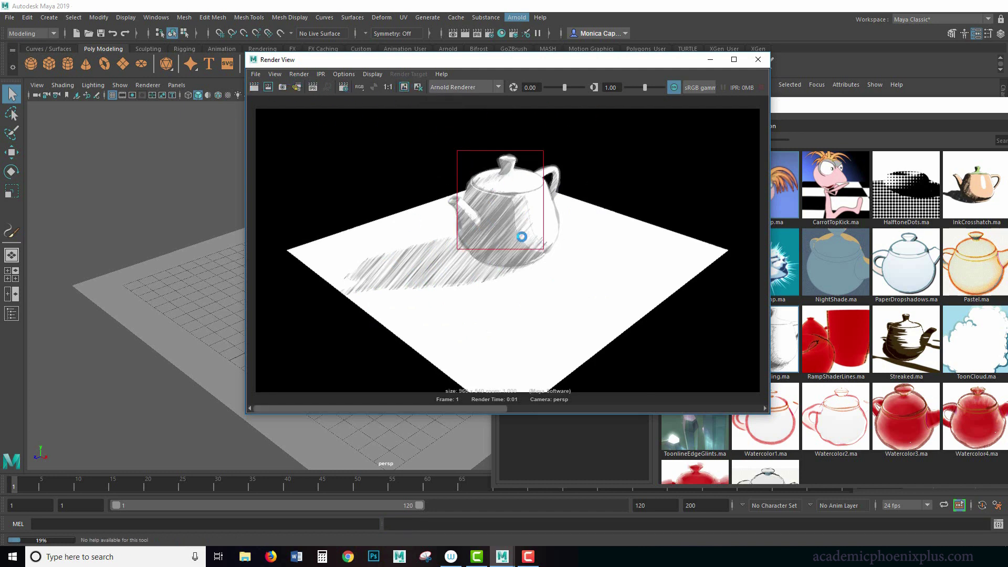
left_click(269, 88)
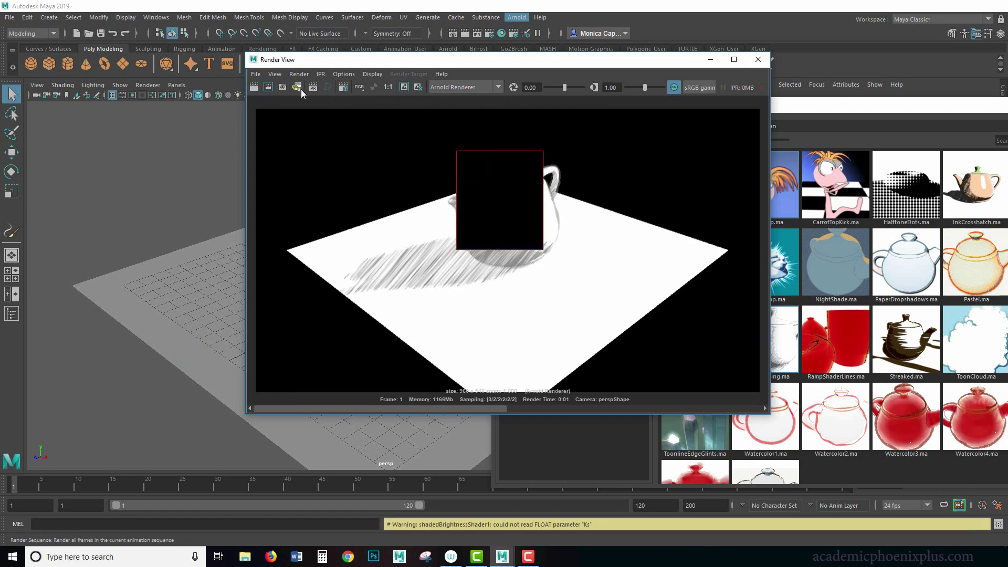
Close Render View and start a new scene without saving the teapot.
left_click(757, 59)
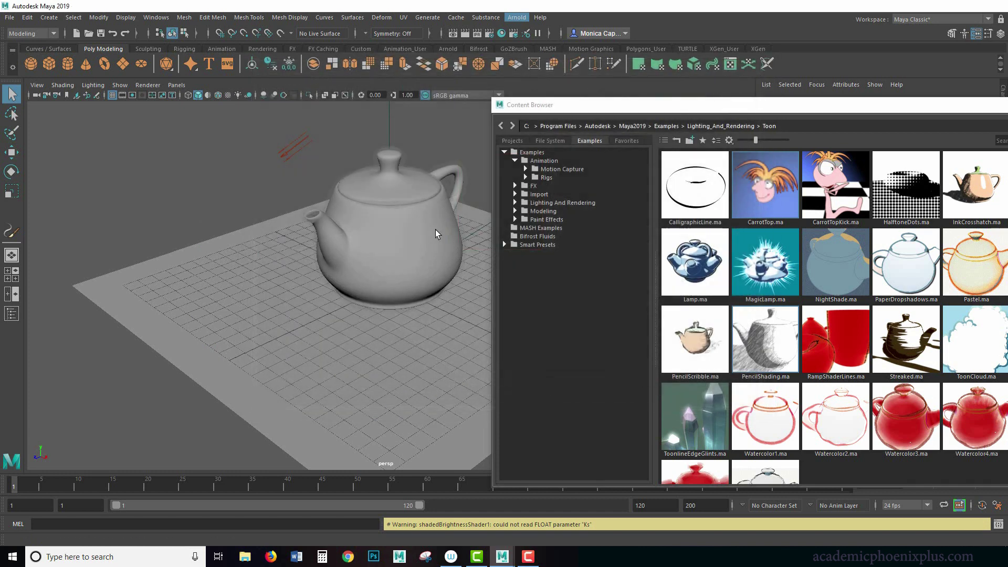
left_click(9, 17)
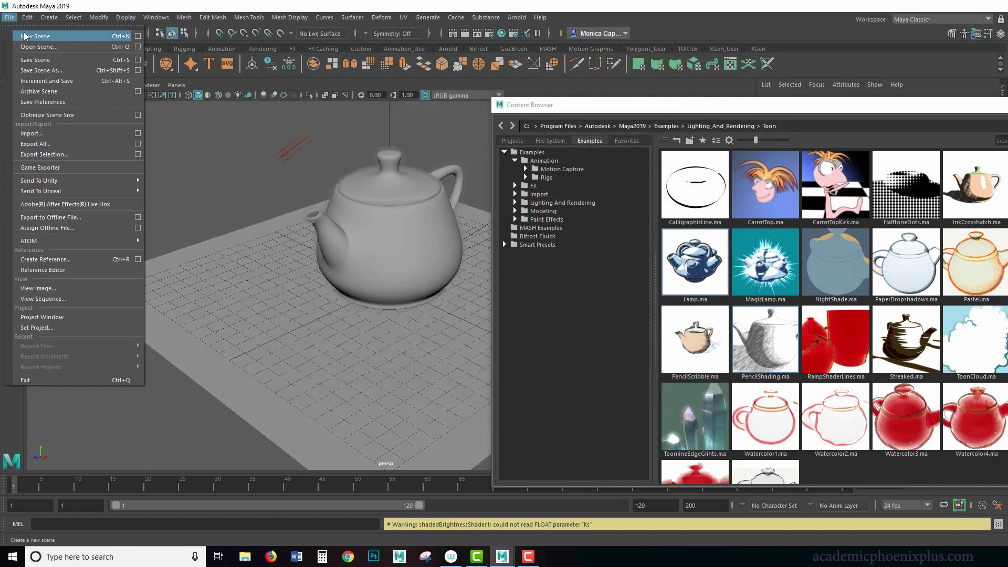
left_click(33, 37)
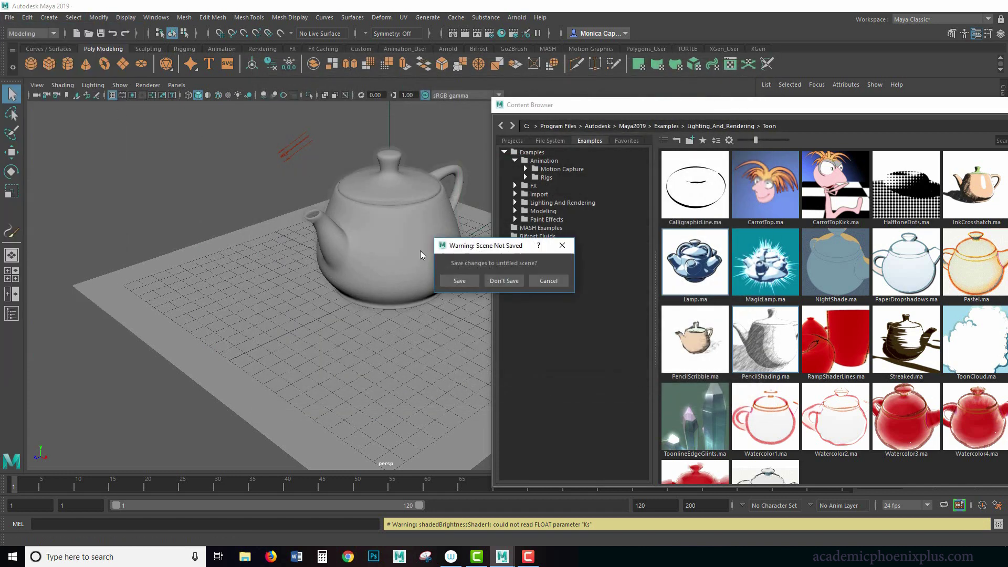
left_click(509, 282)
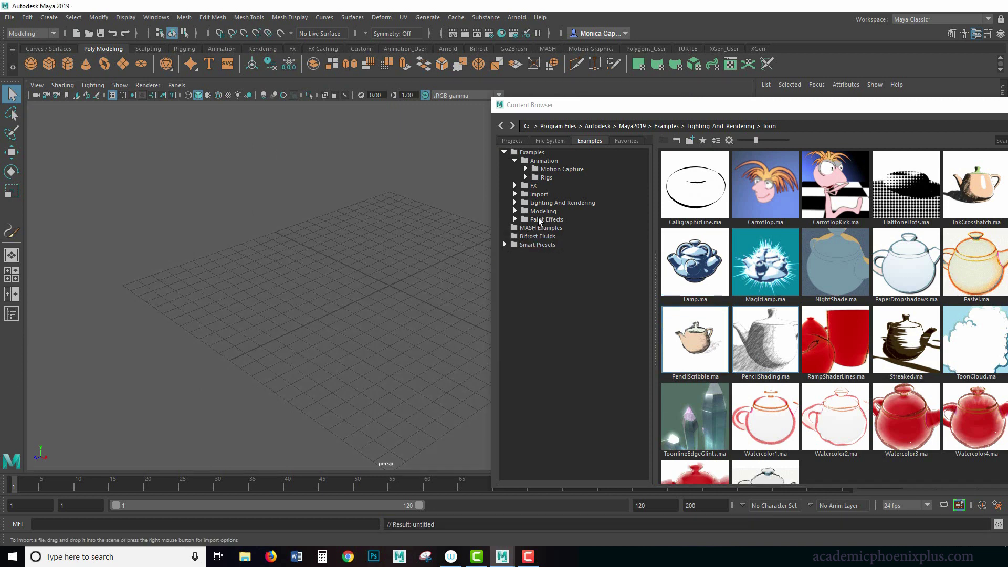
Expand Paint Effects, Modeling > People and Sculpting Base Meshes > Animals in the Content Browser.
double_click(539, 220)
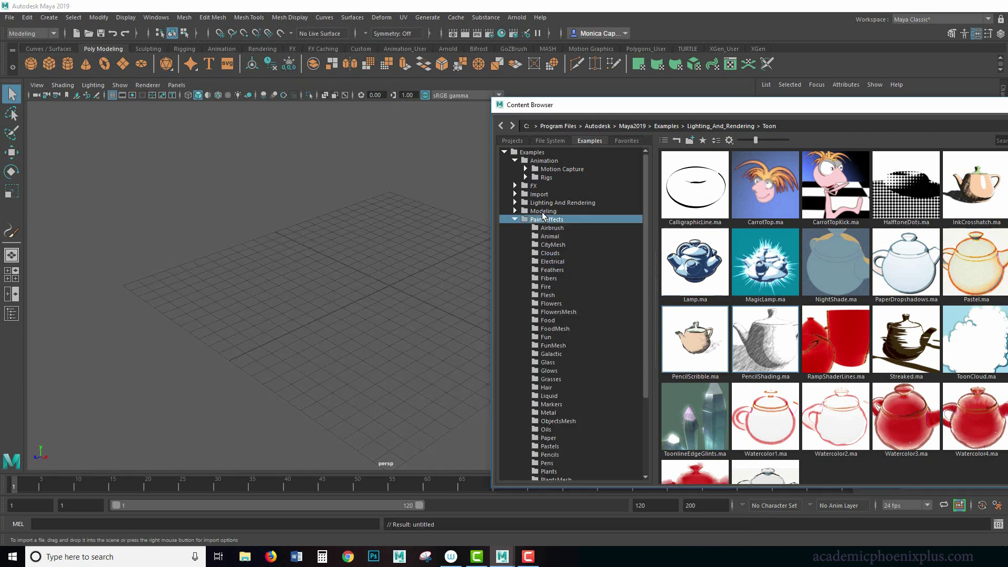
double_click(544, 212)
left_click_drag(823, 109, 632, 117)
double_click(357, 226)
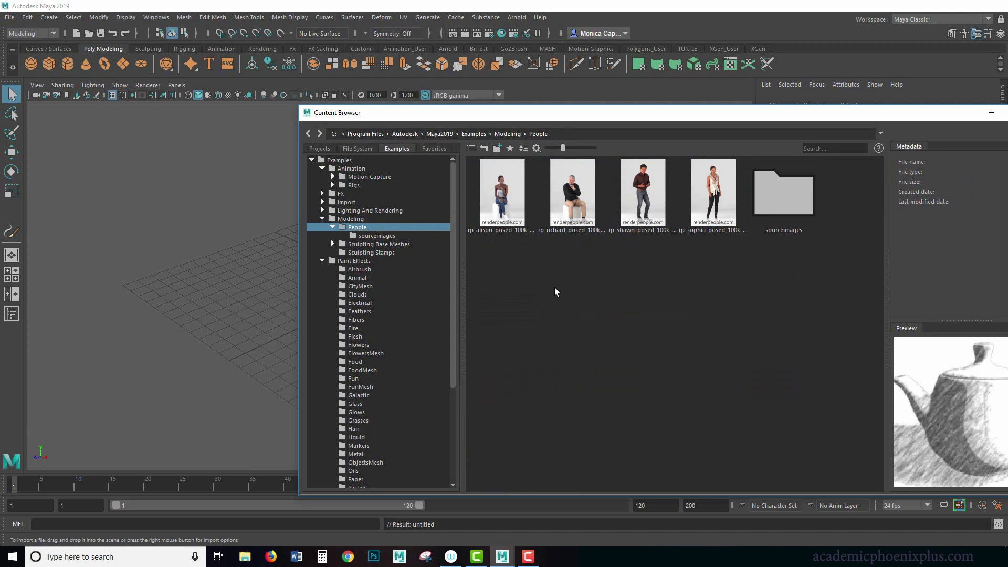
double_click(380, 245)
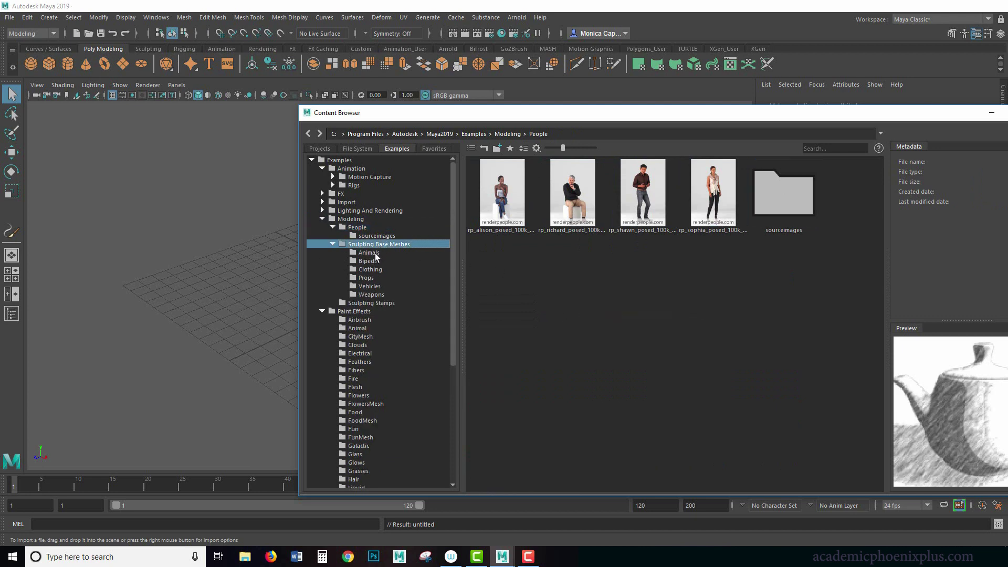
left_click(374, 254)
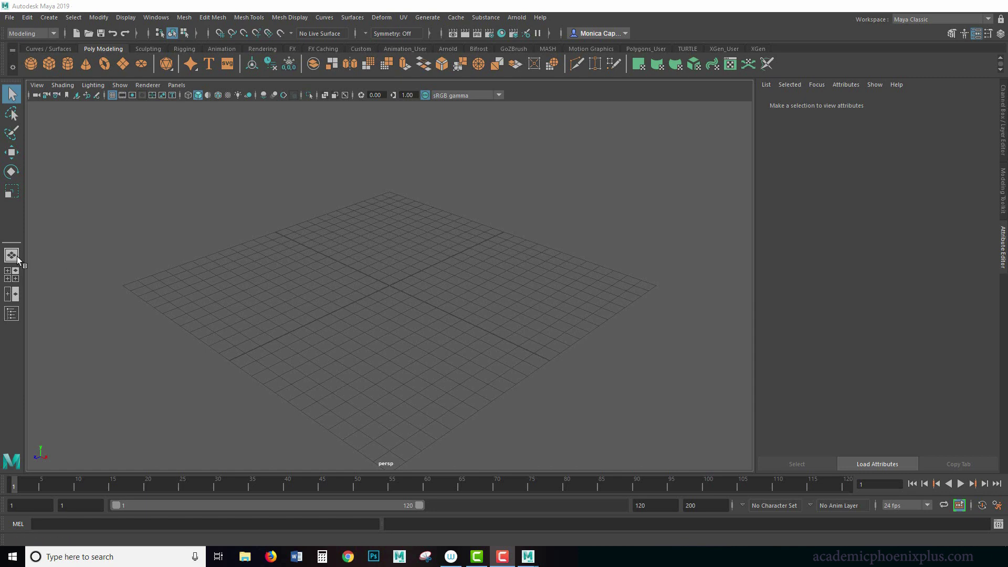
Reopen the Content Browser from Windows > General Editors and move it up and right.
left_click(160, 20)
mouse_move(194, 54)
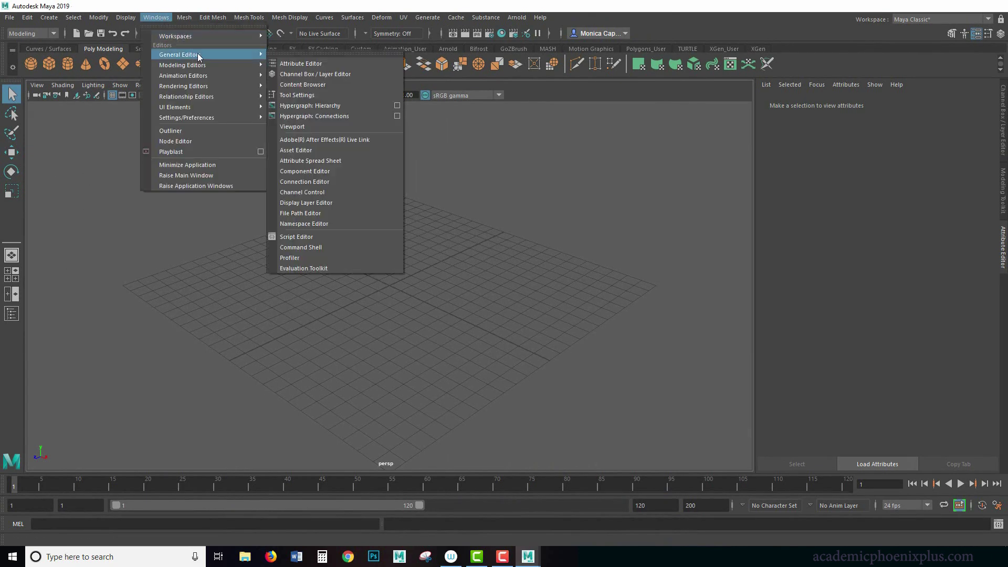
left_click(339, 83)
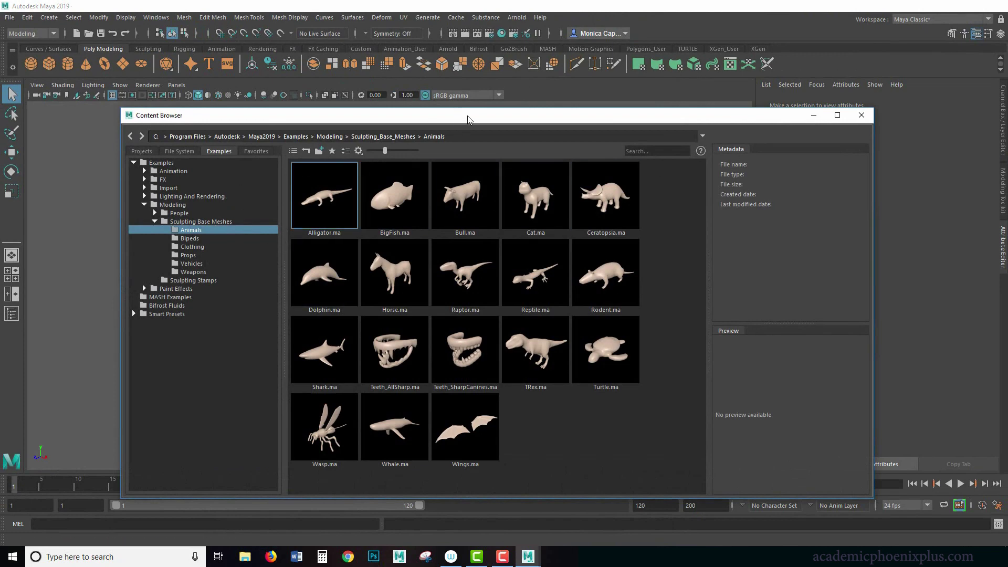
left_click_drag(463, 119, 641, 115)
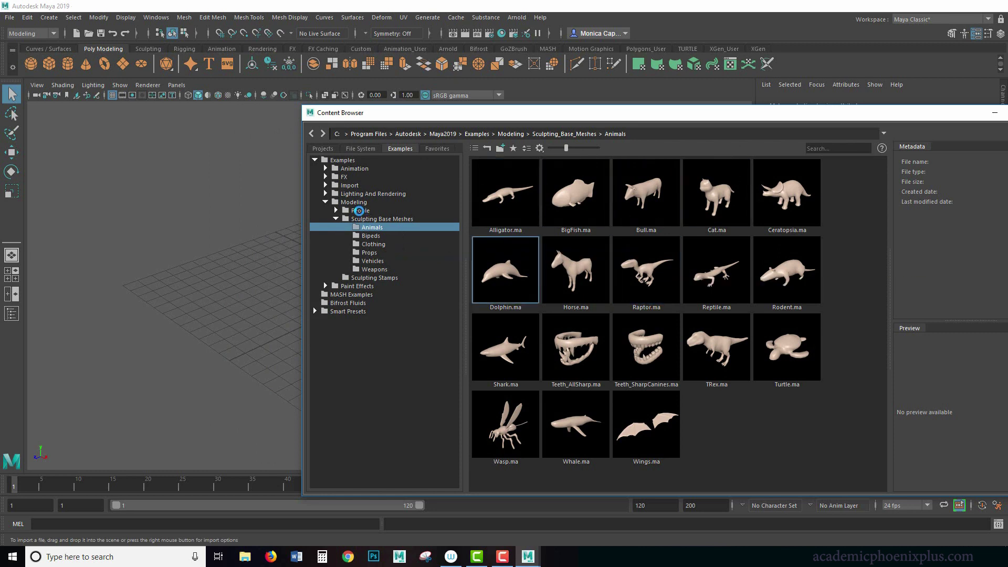
Collapse the Modeling examples and expand the Paint Effects examples folder to list its categories.
left_click(359, 211)
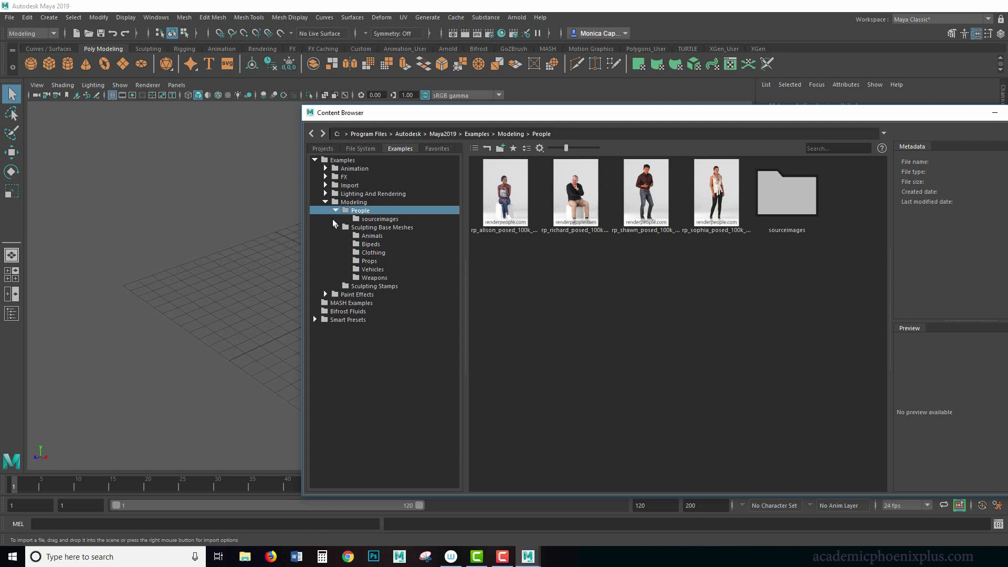
left_click(325, 203)
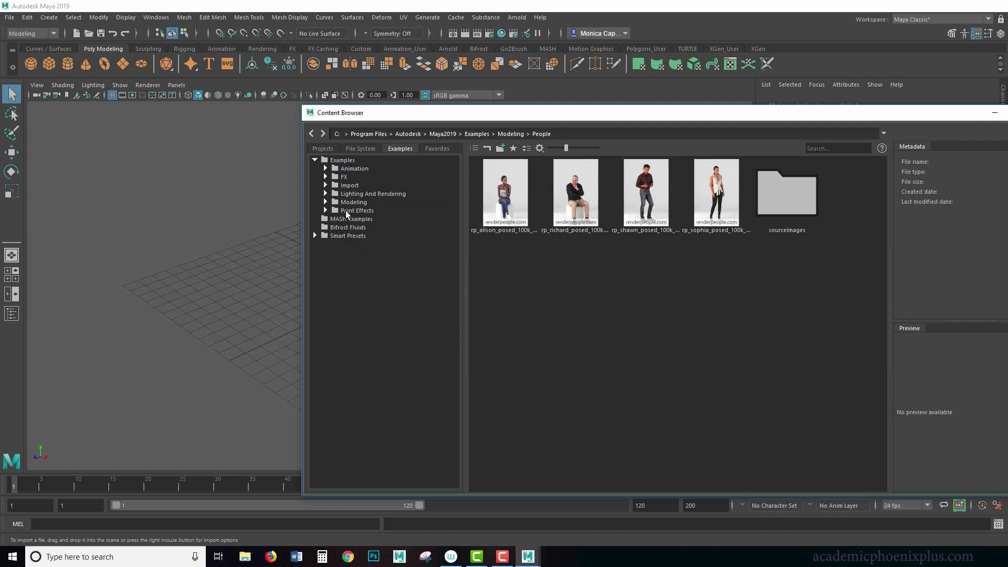
double_click(348, 211)
left_click_drag(626, 112, 728, 118)
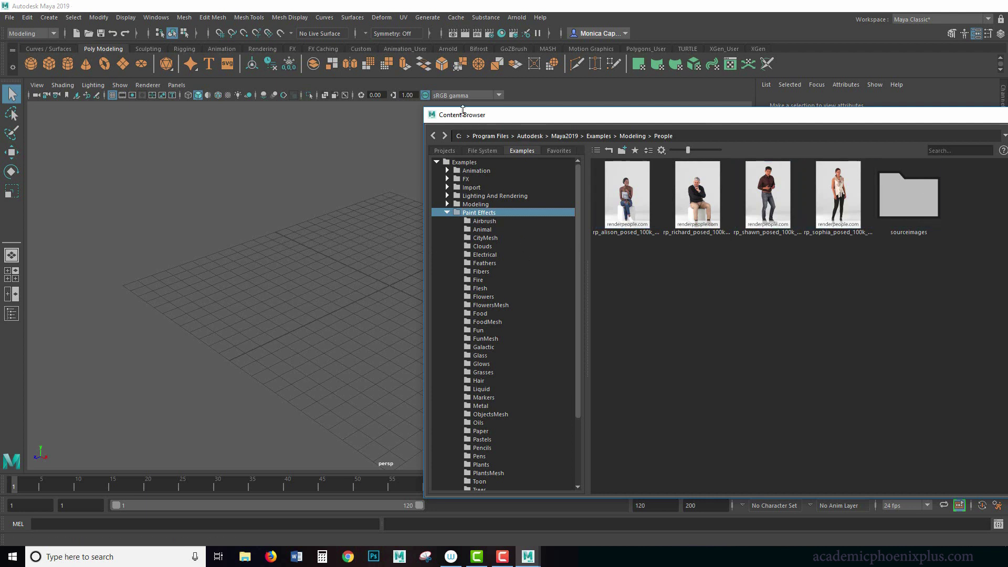
Browse the Paint Effects categories from Airbrush through Animal, CityMesh, Electrical, Feathers, Fibers, Fire and Flesh.
left_click(515, 223)
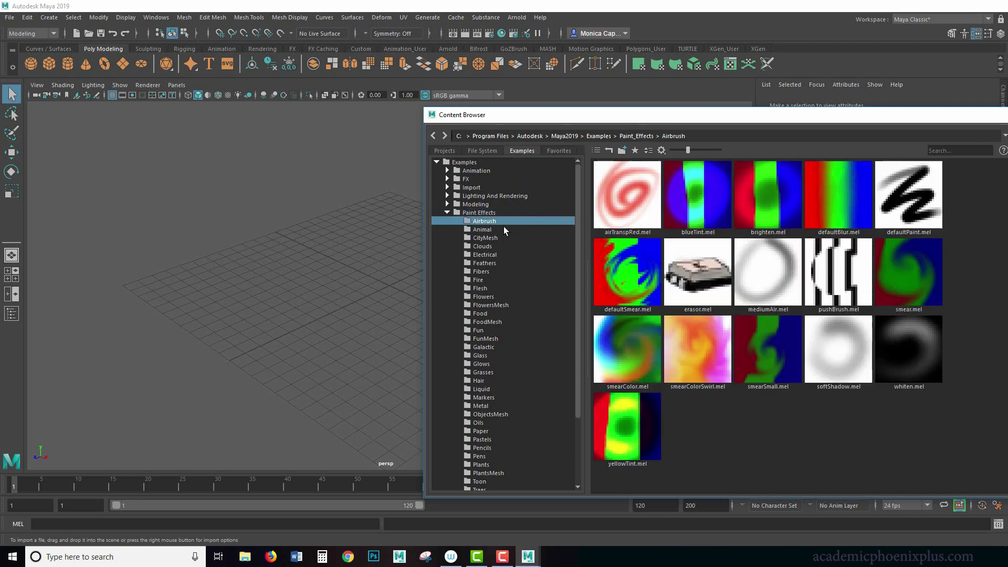
left_click(493, 229)
left_click(495, 239)
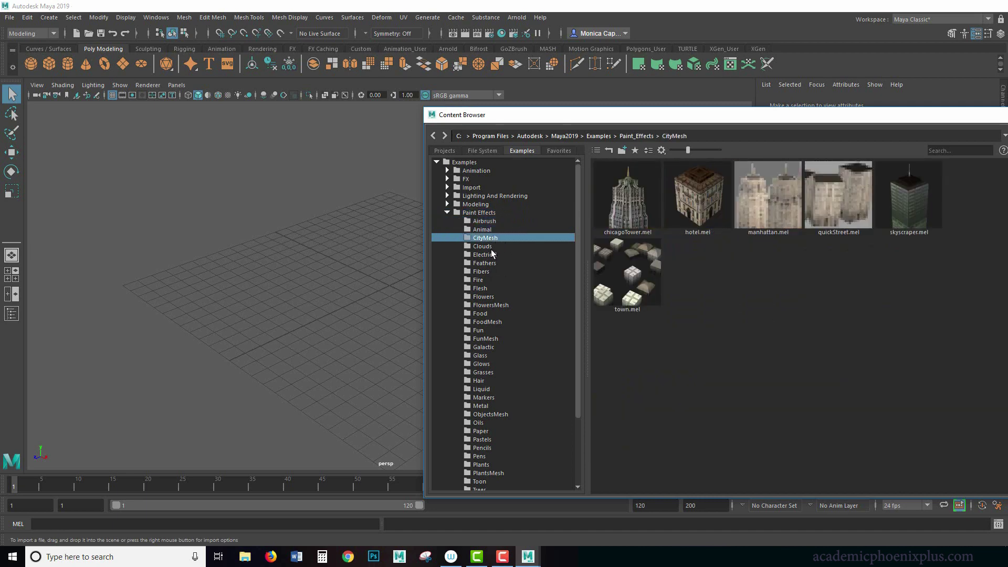
left_click(490, 253)
left_click(490, 263)
left_click(489, 271)
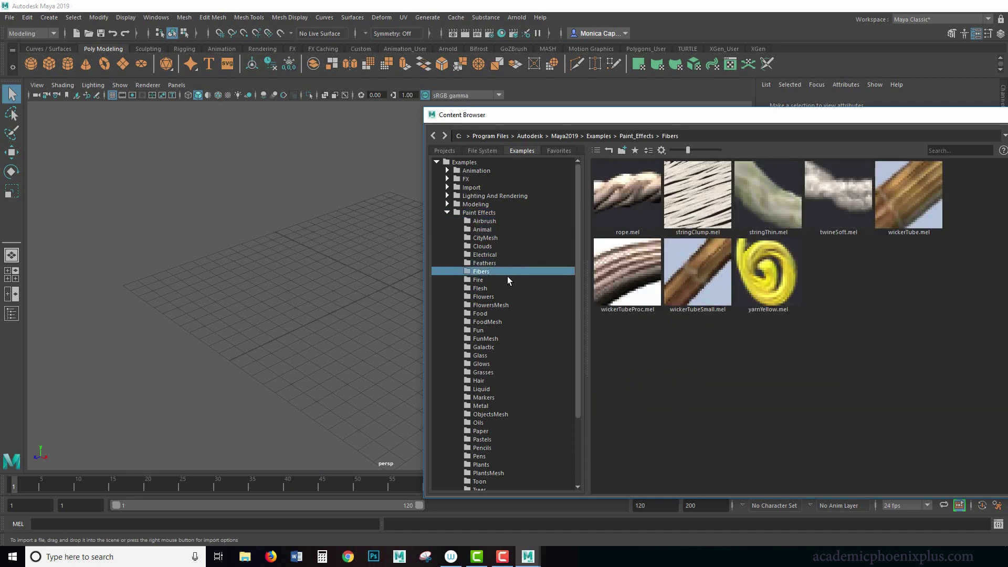
left_click(479, 281)
left_click(481, 289)
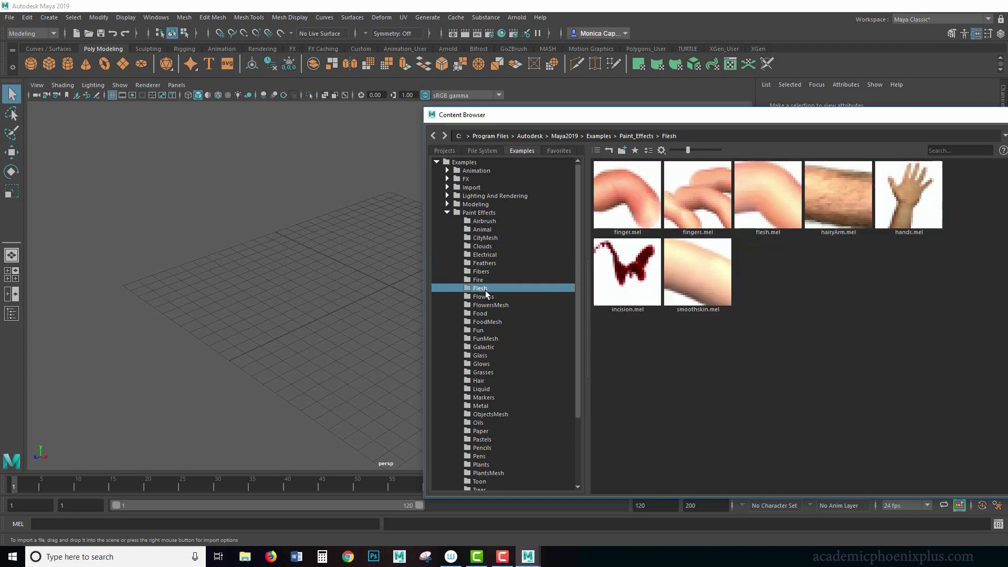
Look through Flowers, Food, FoodMesh and FlowersMesh, then settle on the Flowers brushes.
left_click(488, 298)
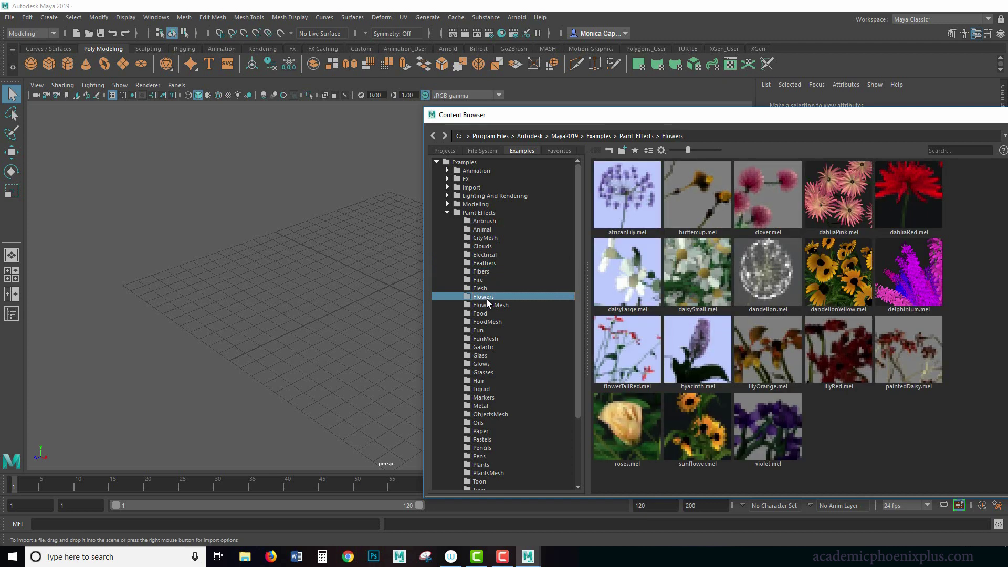
left_click(480, 314)
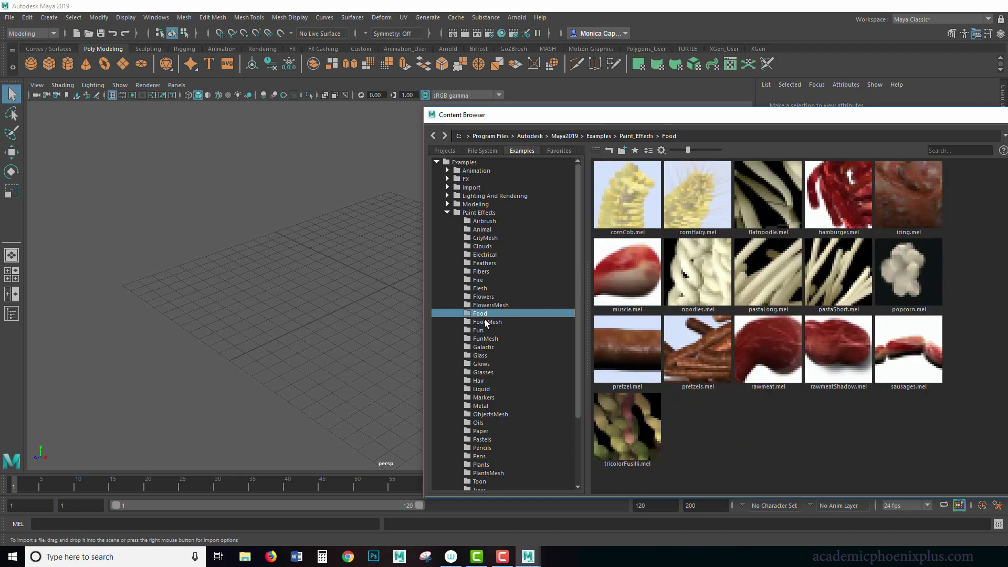
left_click(491, 321)
left_click(492, 305)
left_click(488, 297)
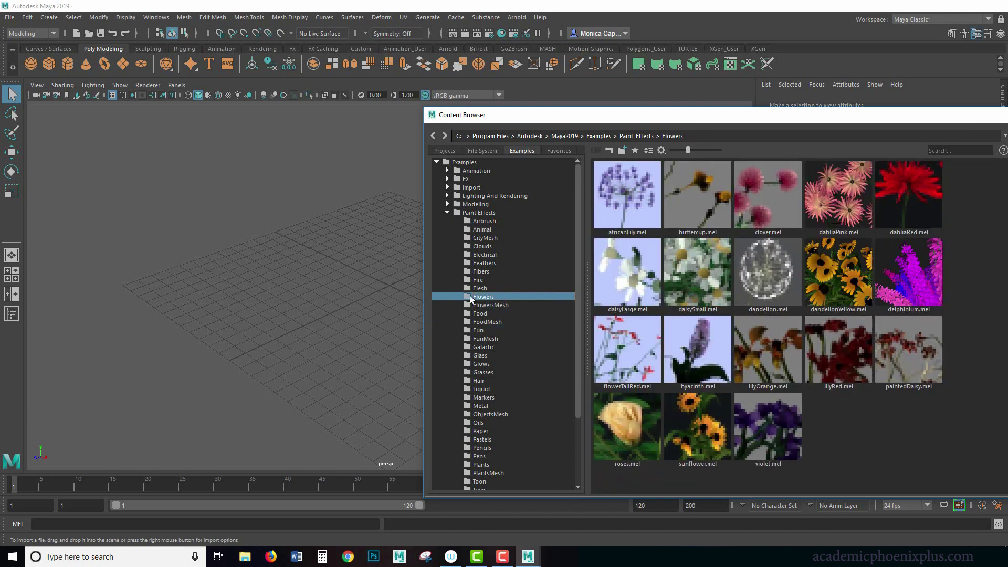
left_click_drag(664, 114, 723, 102)
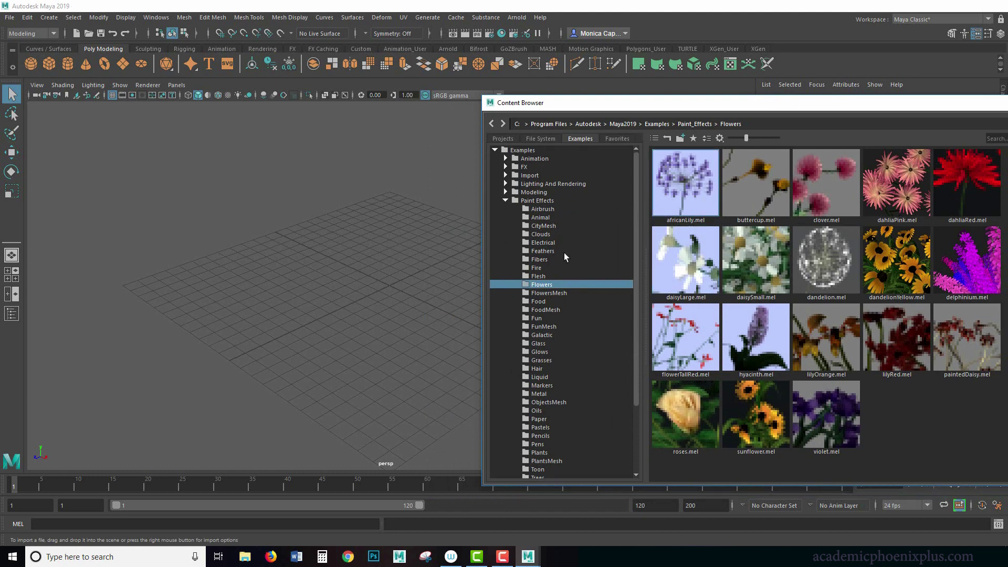
Paint a looping stroke of lilies across the grid with the africanLily.mel brush.
left_click(693, 187)
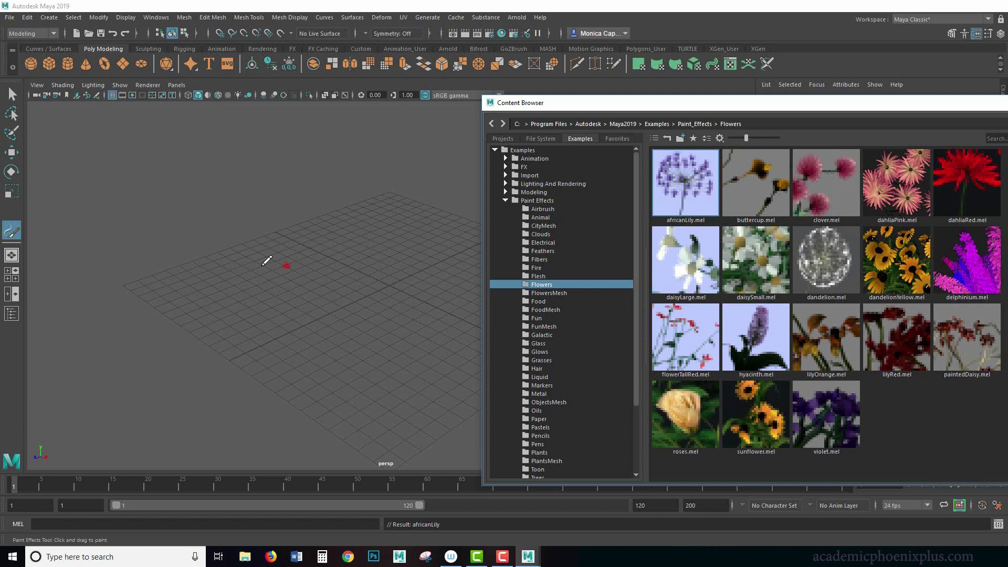
mouse_move(230, 297)
left_mouse_down()
mouse_move(304, 252)
mouse_move(340, 262)
mouse_move(259, 301)
mouse_move(352, 293)
left_mouse_up()
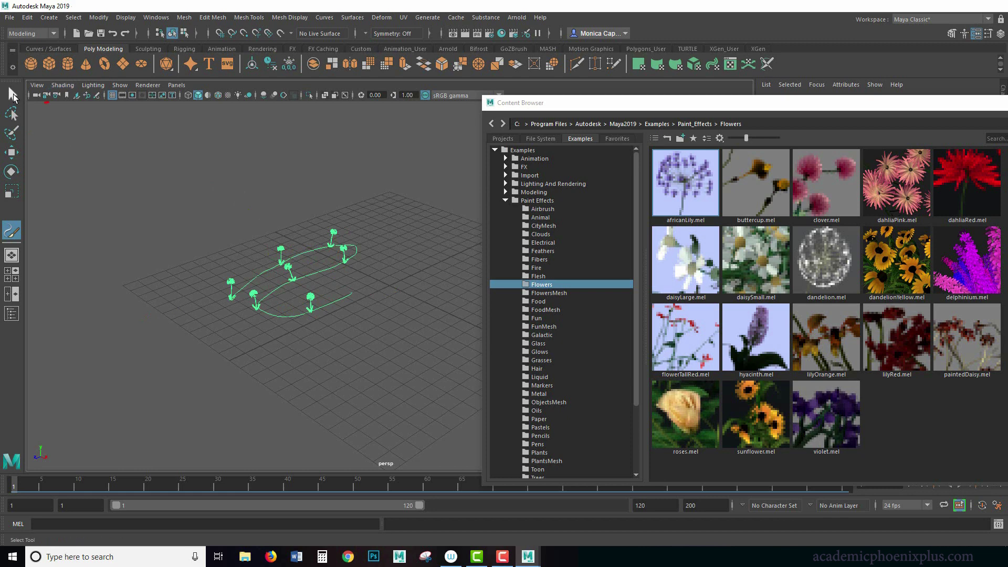
left_click(14, 101)
Dock the Outliner beside the viewport and select curveAfricanLily and strokeAfricanLily1.
left_click(12, 294)
left_click_drag(35, 103, 49, 141)
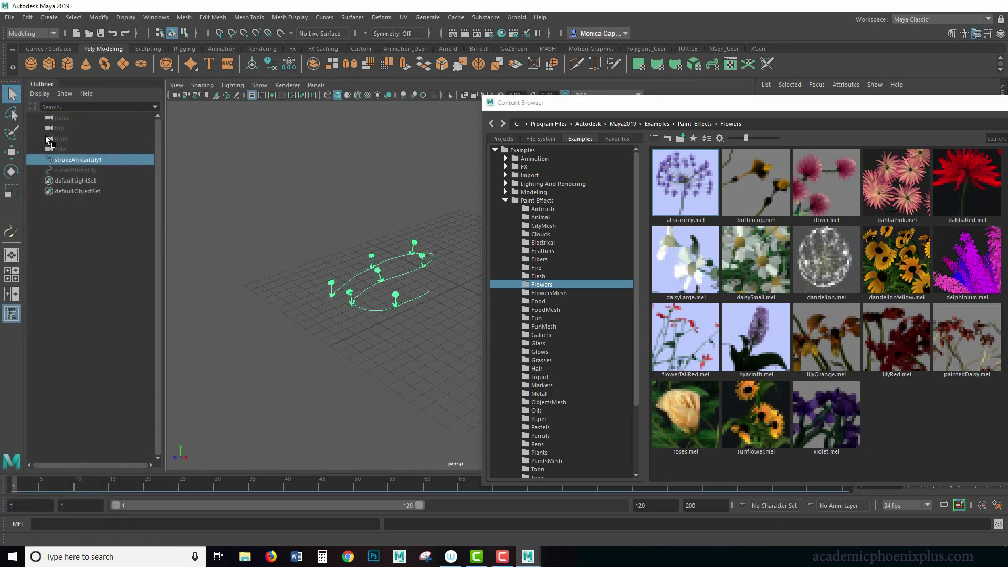
left_click(88, 171)
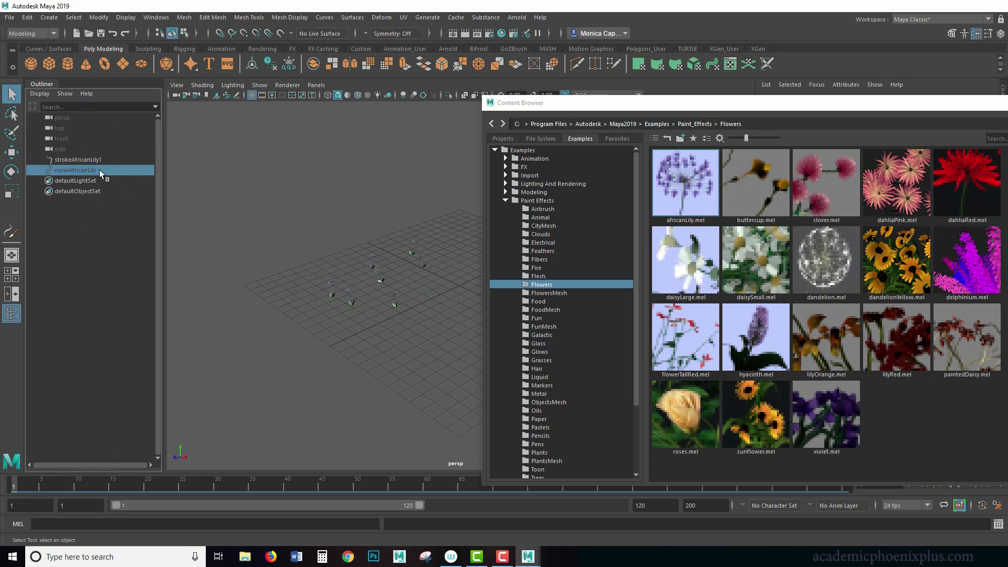
left_click(99, 161)
Reselect curveAfricanLily and close the Content Browser.
left_click(97, 171)
scroll(341, 237, "up", 5)
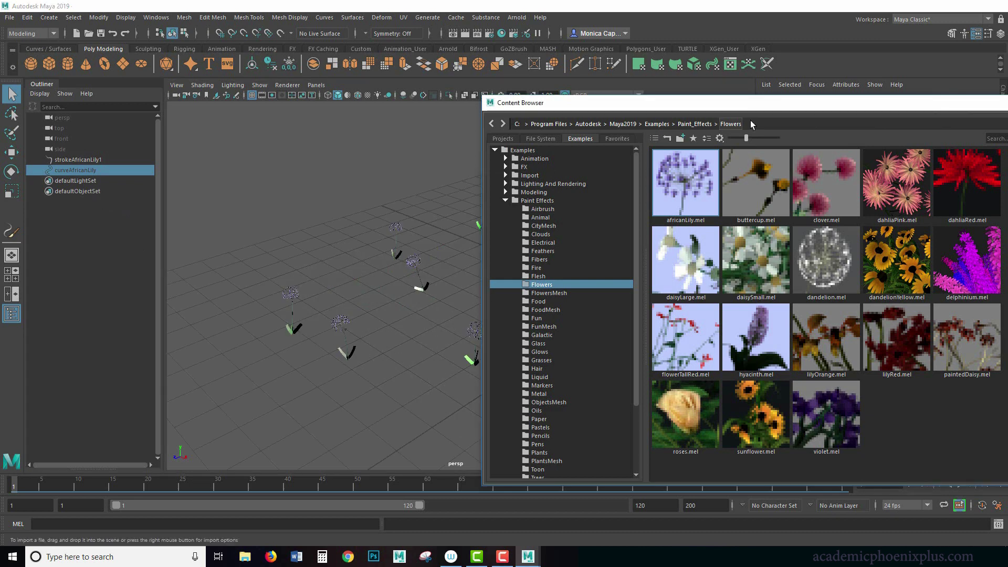
left_click_drag(760, 105, 368, 145)
left_click(837, 141)
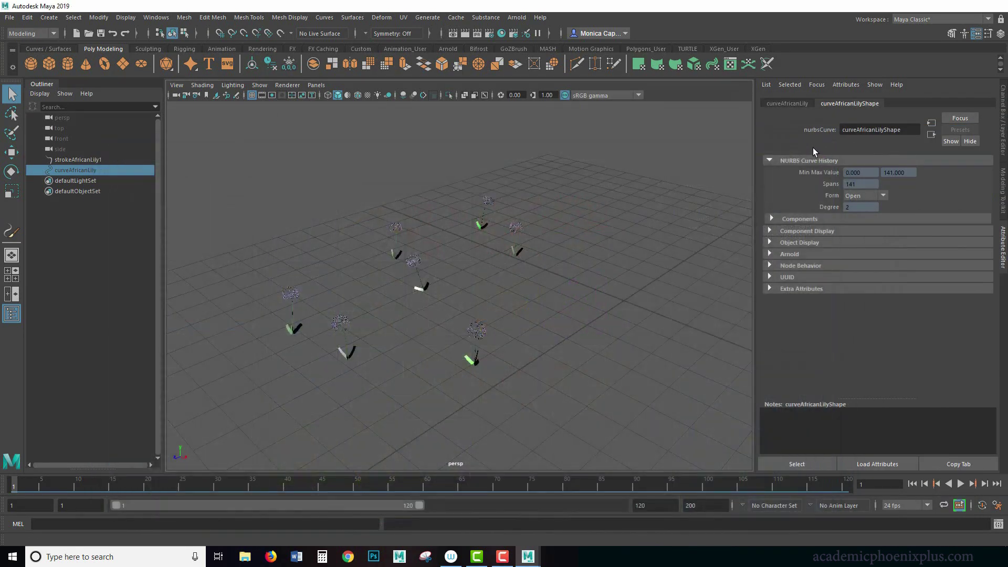
Test-render the scene with Arnold, which comes out black, and close the render.
left_click(516, 17)
left_click(525, 27)
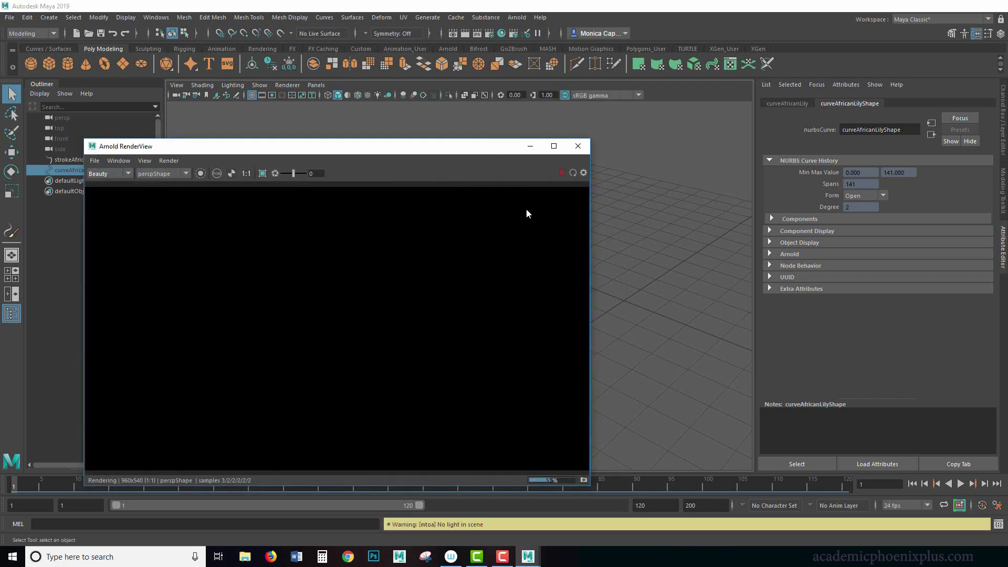
left_click(577, 146)
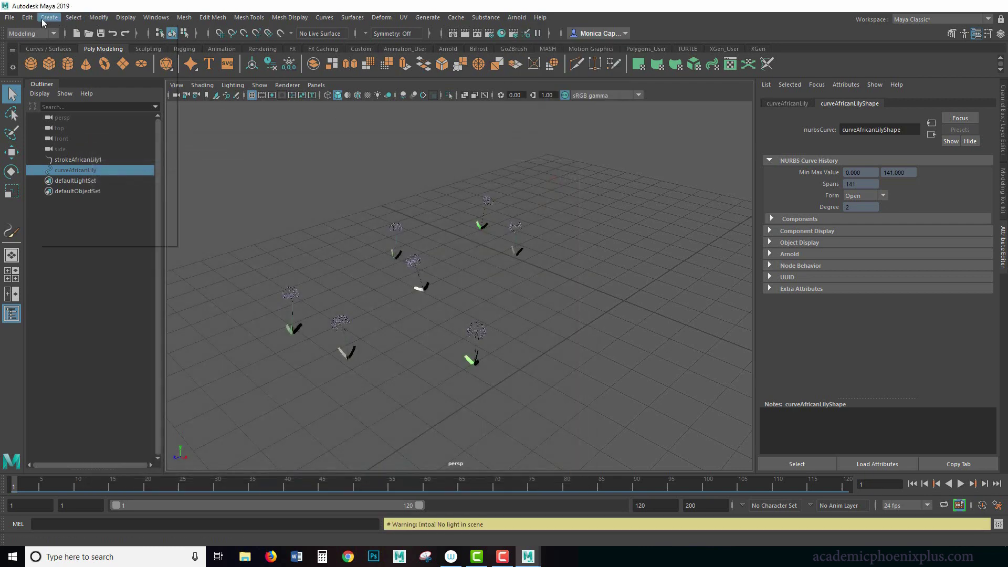
Create a directional light and rotate it to angle onto the lilies.
left_click(47, 19)
mouse_move(130, 78)
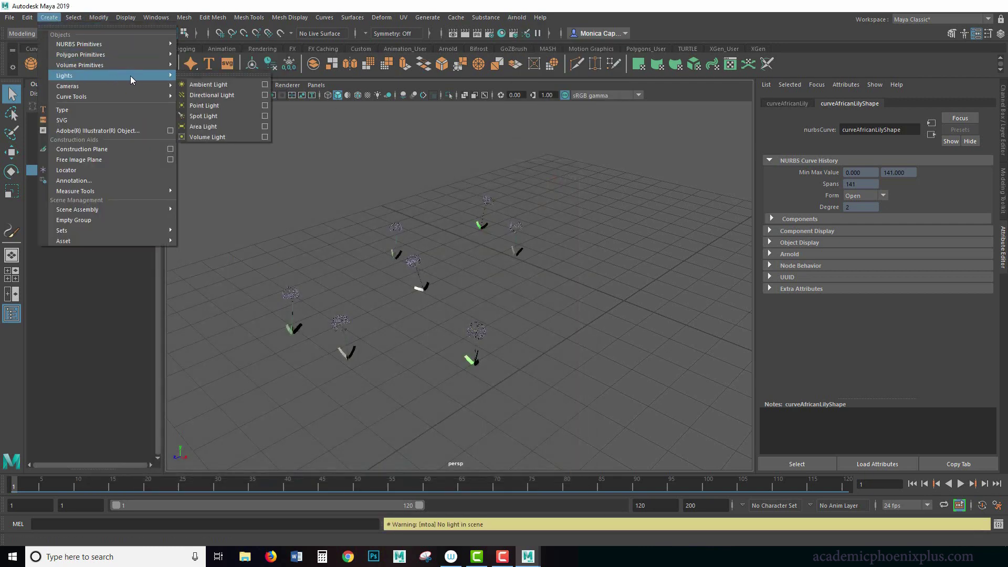
left_click(218, 98)
key("e")
left_click_drag(636, 262, 643, 273)
Re-render the lit scene in Arnold, toggle the alpha display, then render the current frame.
left_click(517, 18)
left_click(524, 28)
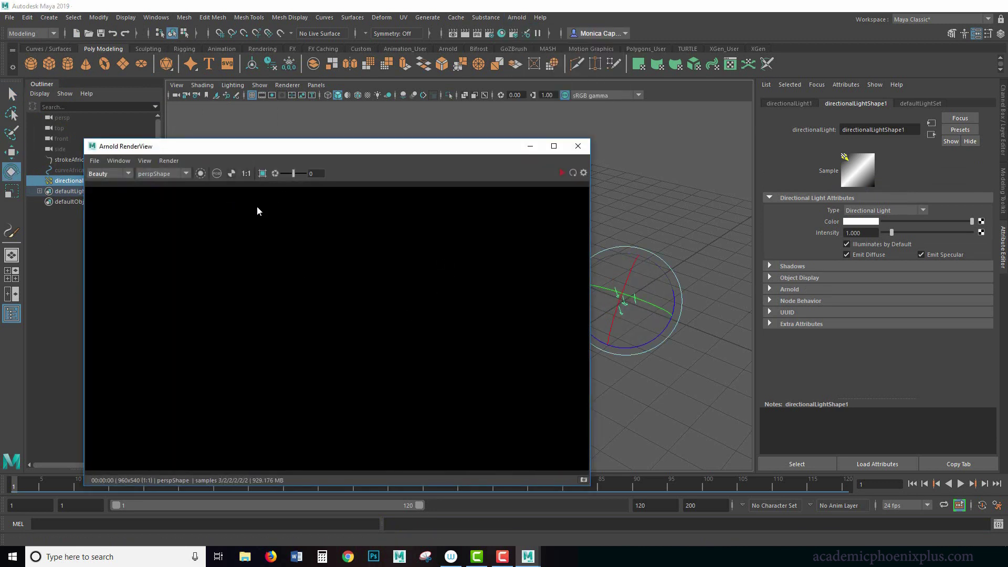
left_click(231, 174)
left_click(530, 145)
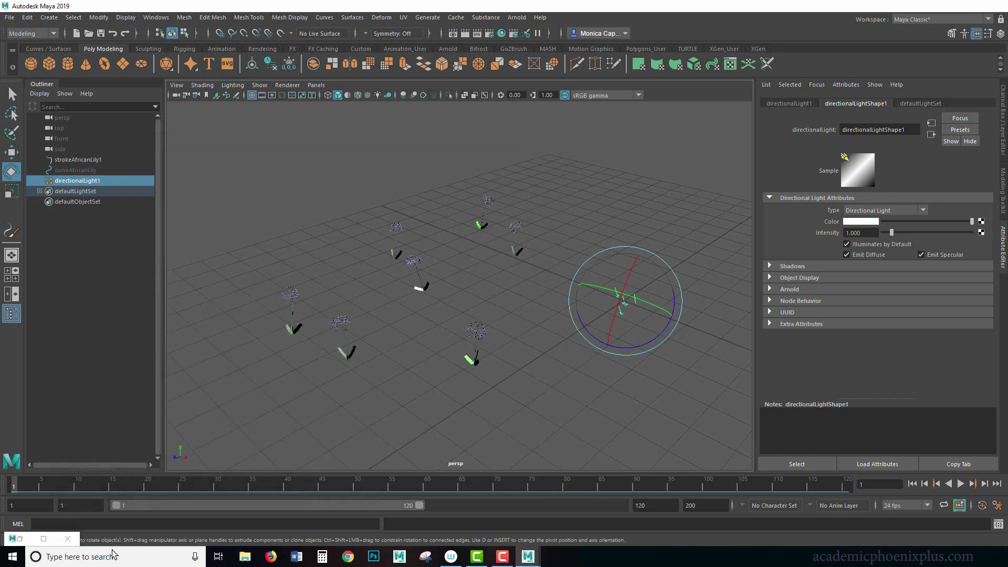
left_click(20, 539)
left_click(578, 146)
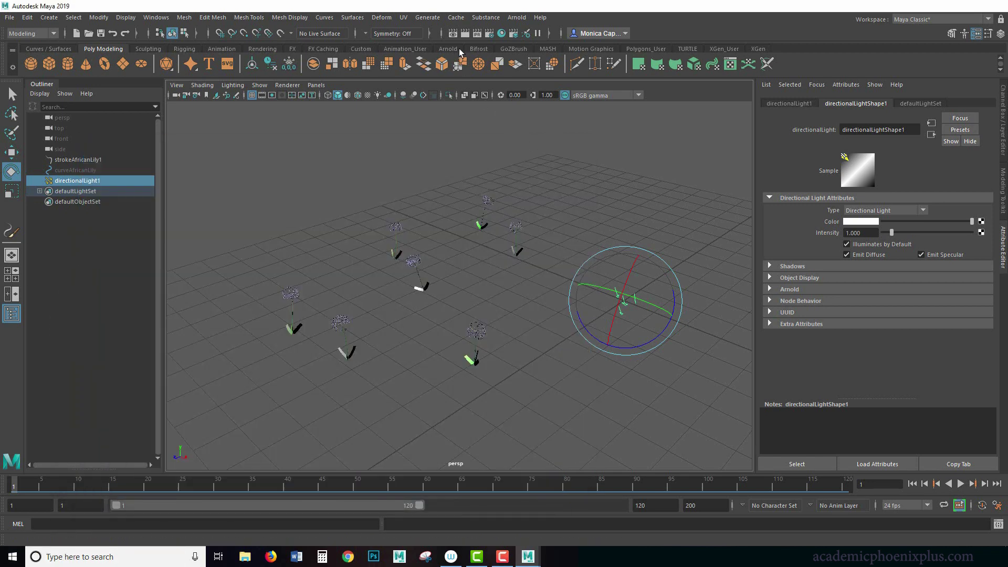
left_click(465, 34)
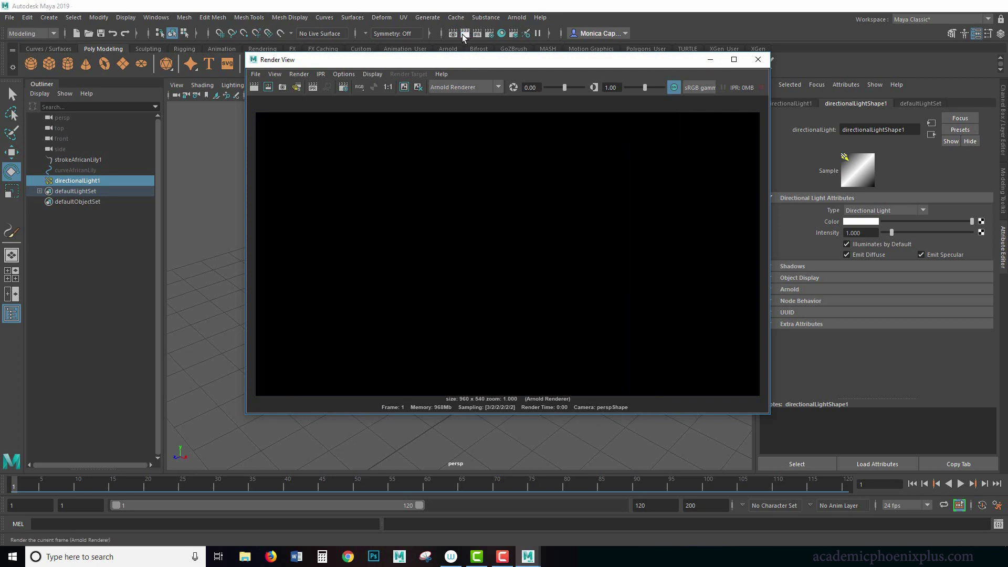
Switch the Render View renderer to Maya Software and redo the previous render.
left_click(451, 88)
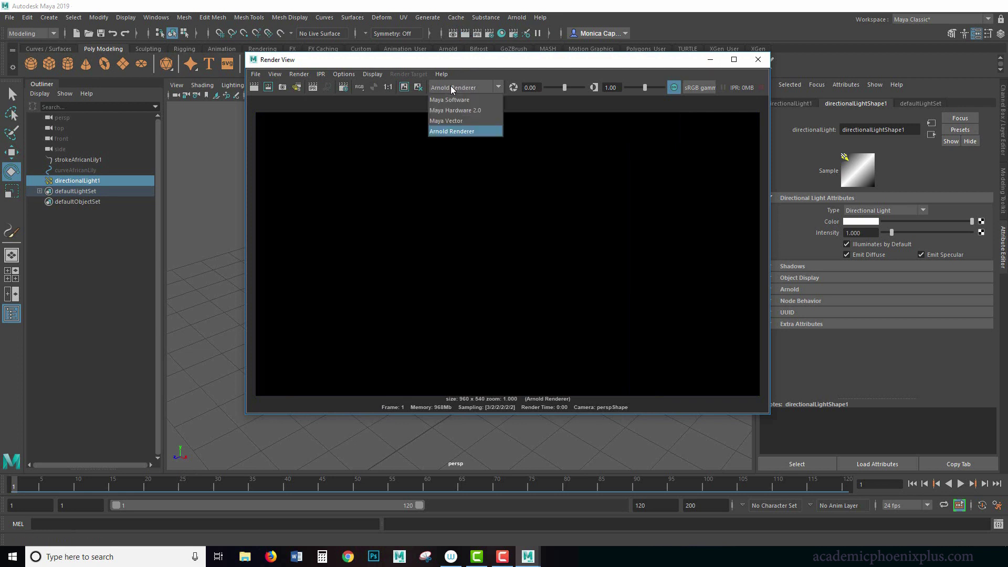
left_click(457, 100)
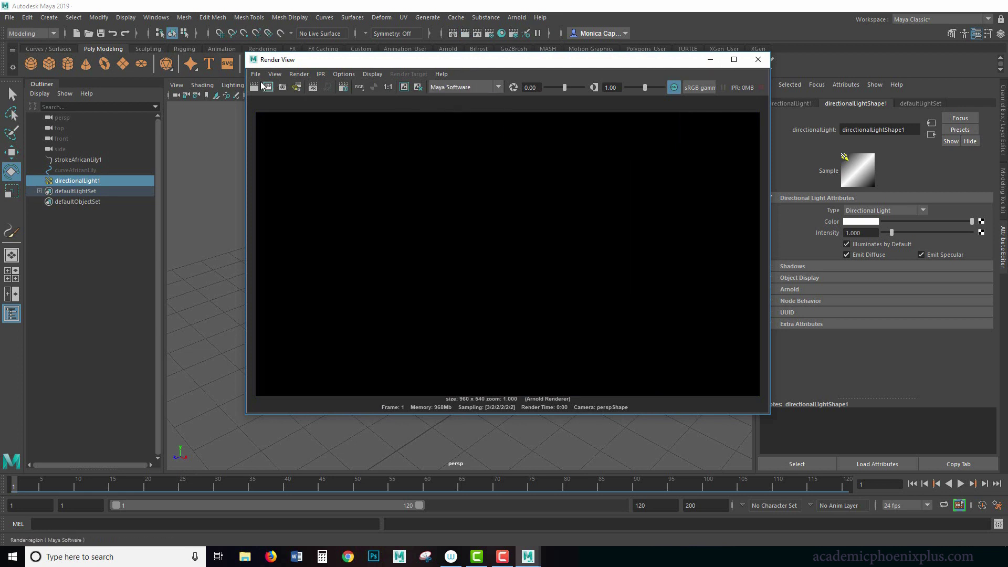
left_click(254, 87)
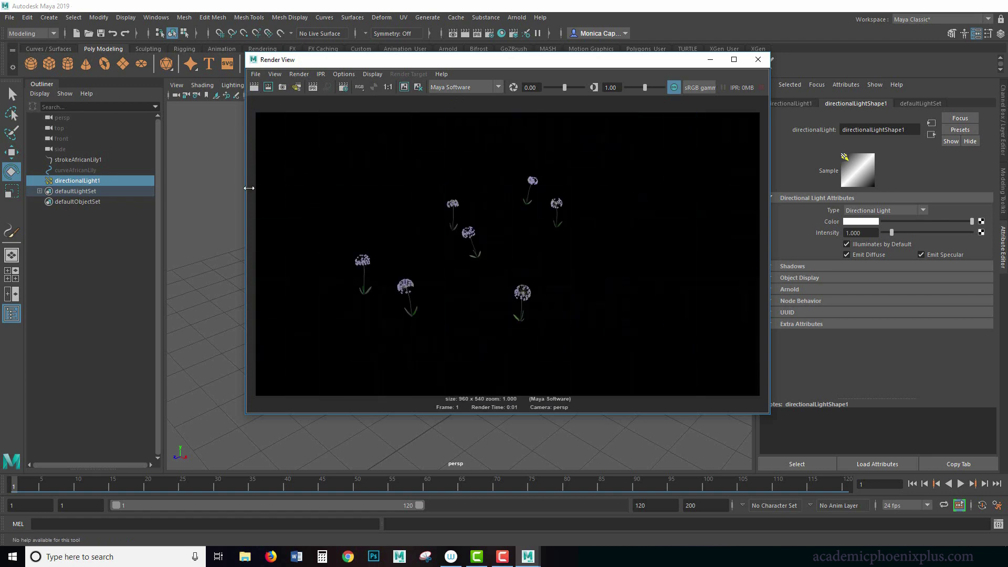
left_click_drag(558, 66, 864, 69)
Zoom onto the large lily, render the close-up, then zoom back out.
right_click_drag(397, 277, 403, 326, "alt")
middle_click_drag(403, 327, 357, 247, "alt")
right_click_drag(375, 245, 475, 269, "alt")
left_click(559, 89)
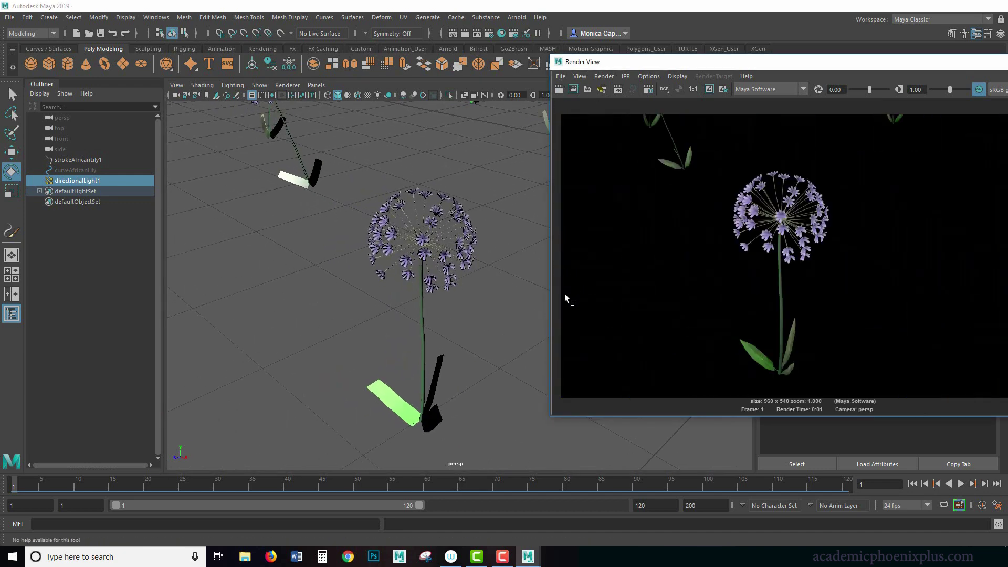
right_click_drag(405, 237, 315, 252, "alt")
Select the African lily stroke and convert it with Modify > Convert > Paint Effects to Polygons.
left_click(458, 336)
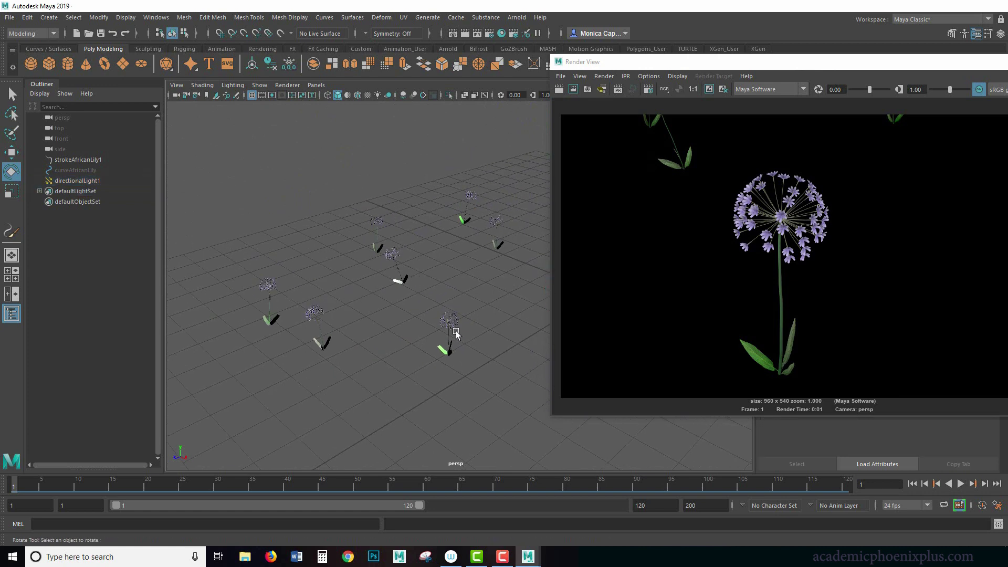
left_click(453, 329)
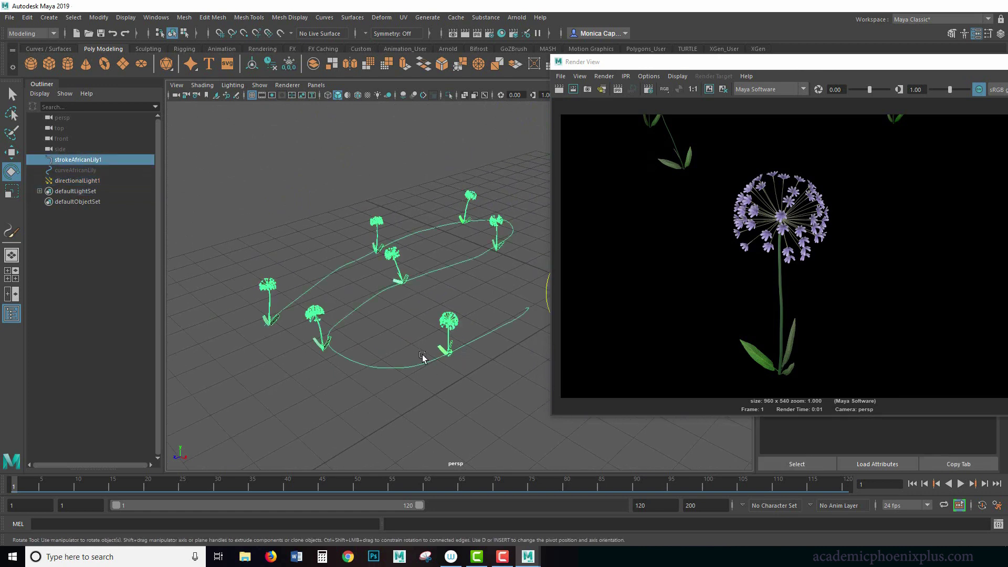
left_click(99, 17)
mouse_move(134, 273)
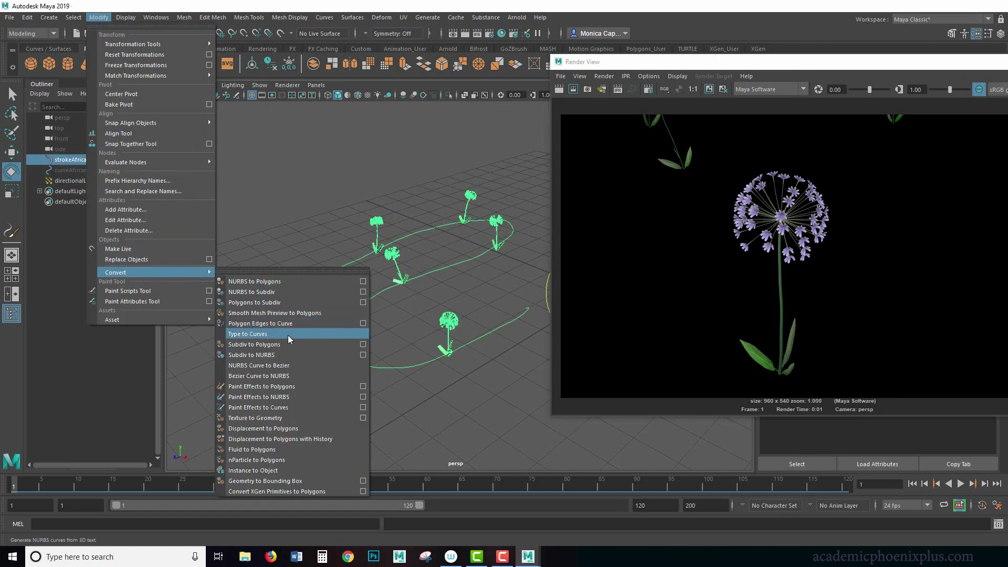
left_click(364, 386)
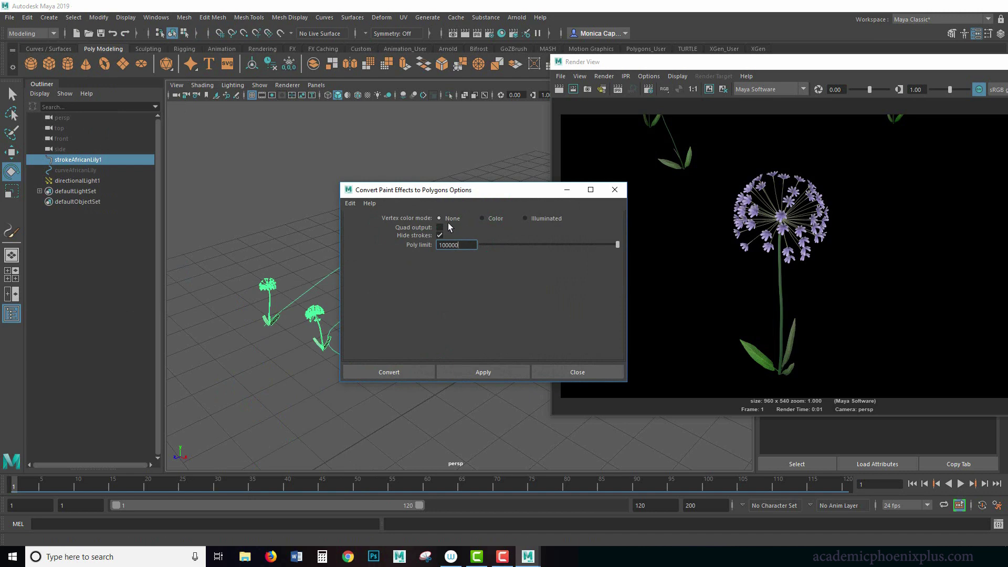
left_click(388, 373)
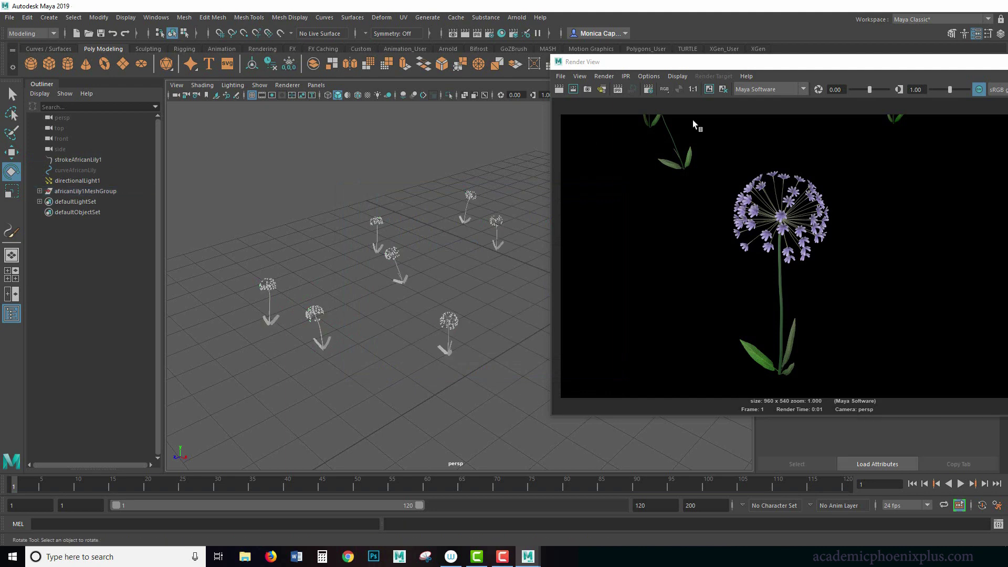
Re-render the converted lilies, switch the renderer to Arnold and render the current frame.
left_click(559, 88)
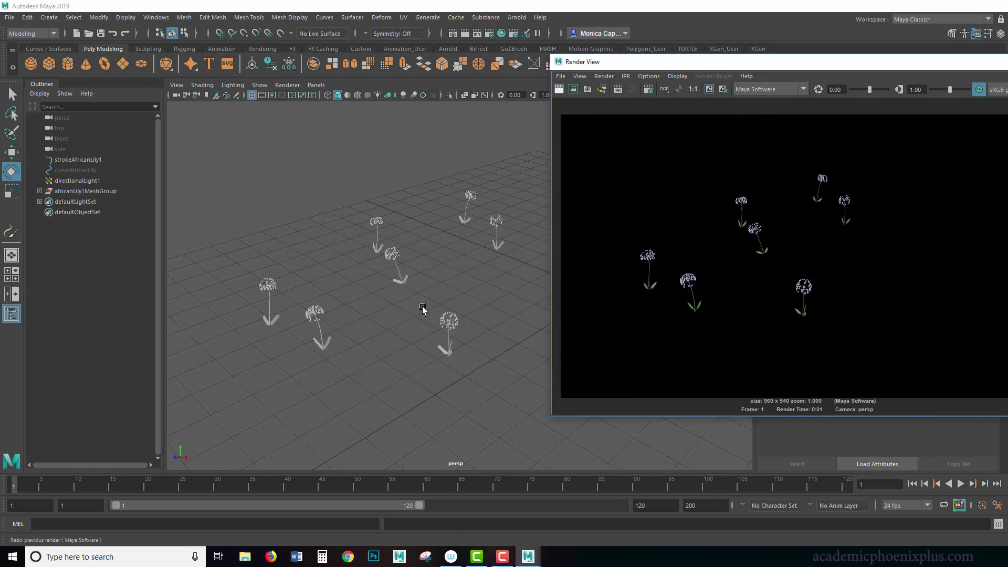
scroll(450, 347, "up", 10)
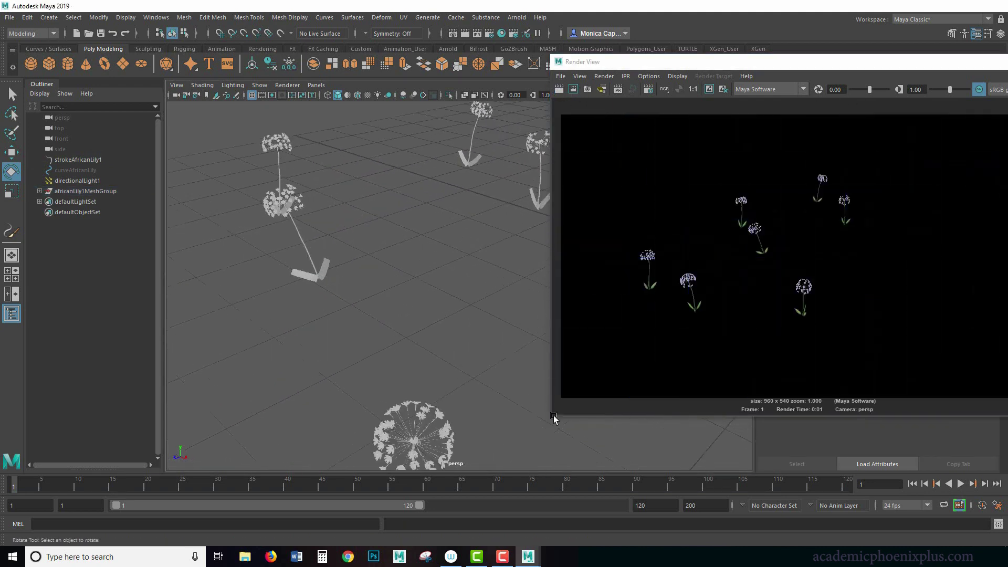
left_click(768, 89)
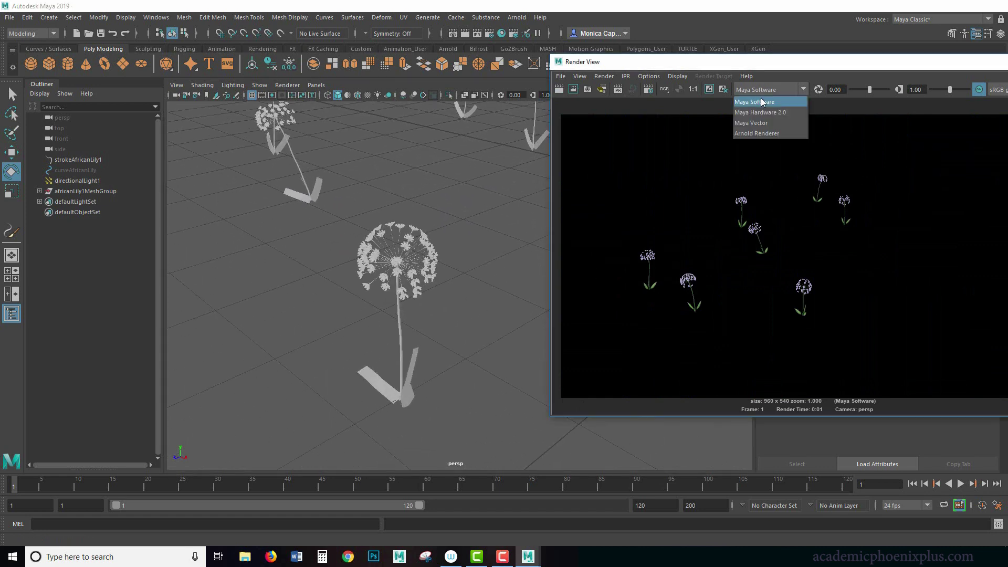
left_click(757, 132)
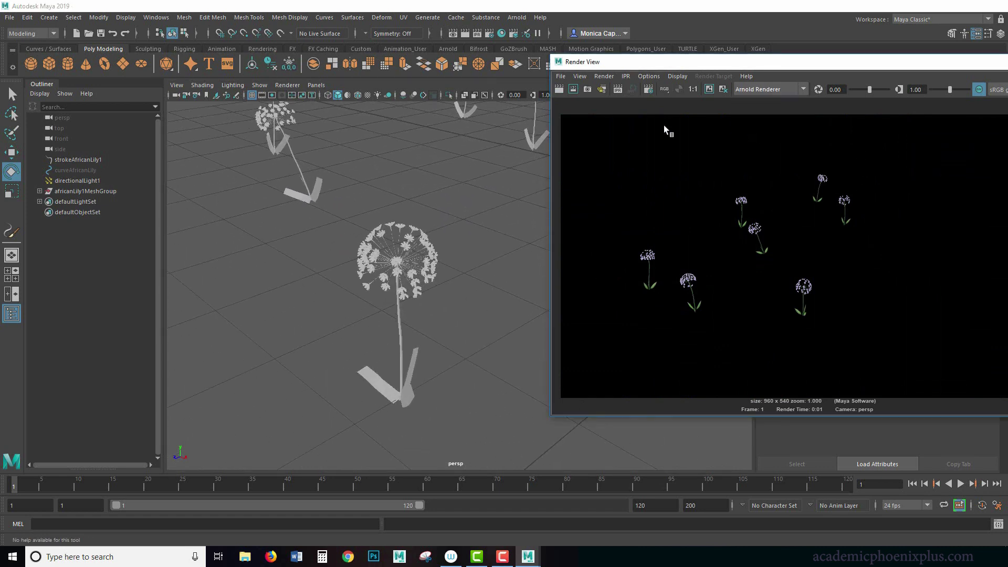
left_click(559, 90)
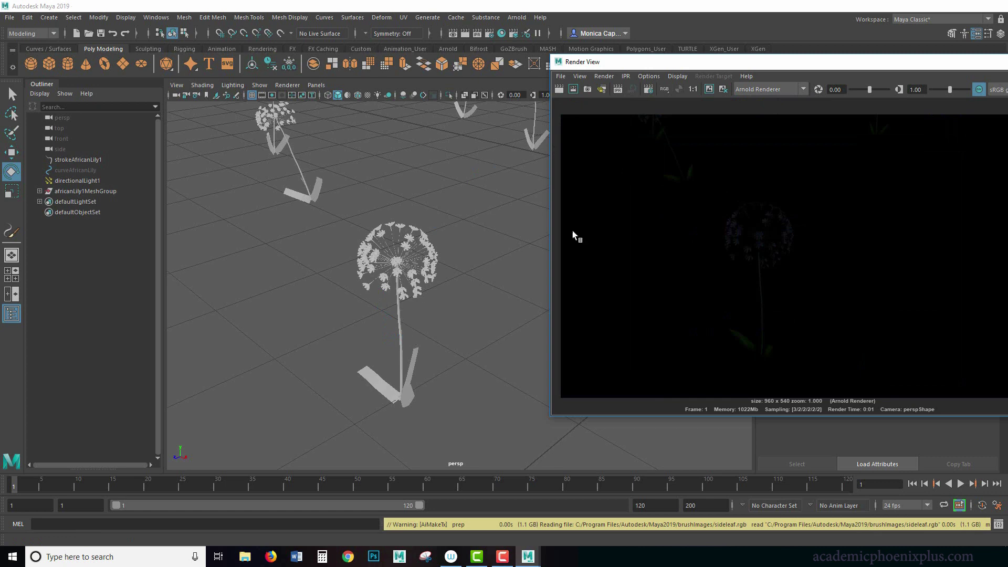
left_click_drag(865, 65, 544, 108)
Select a lily and inspect the flower shader's type list and the ramp driving its colour.
left_click(741, 106)
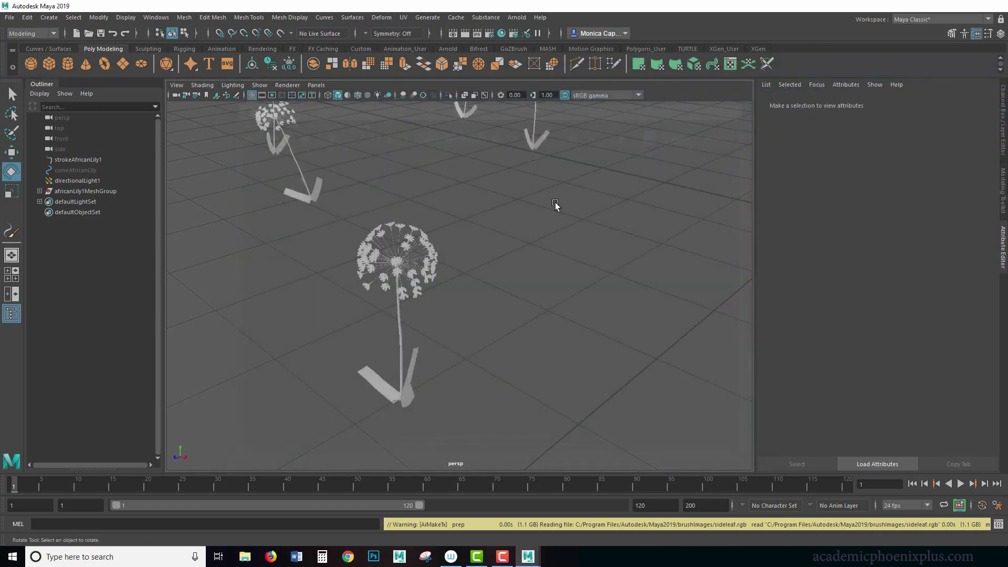
left_click(435, 258)
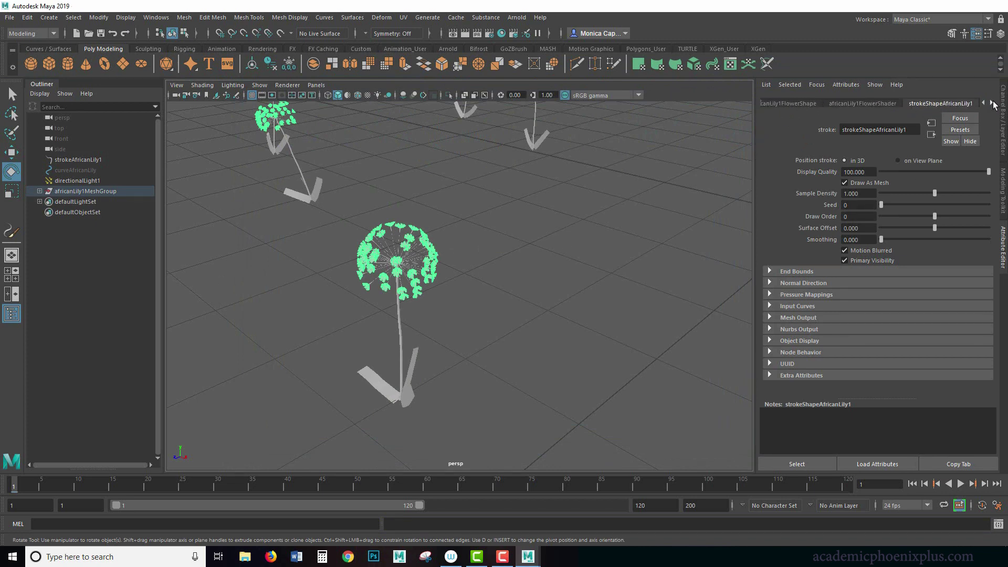
left_click(873, 105)
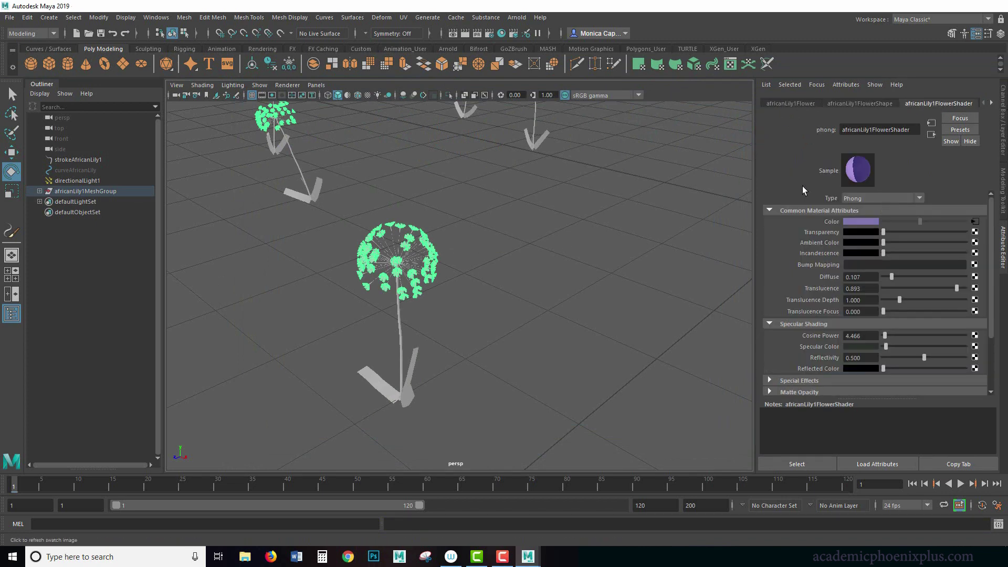
left_click(867, 199)
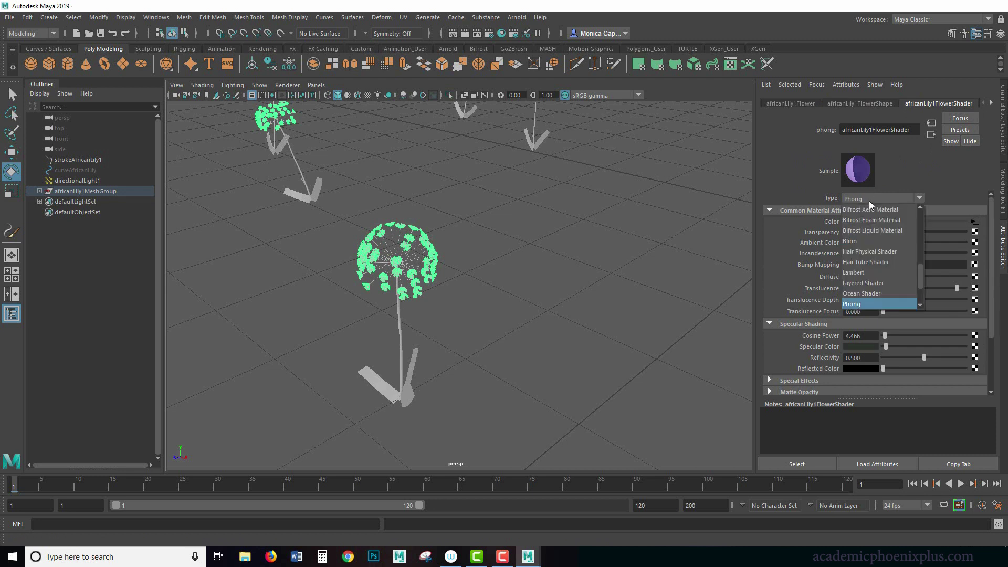
left_click(800, 203)
left_click(975, 221)
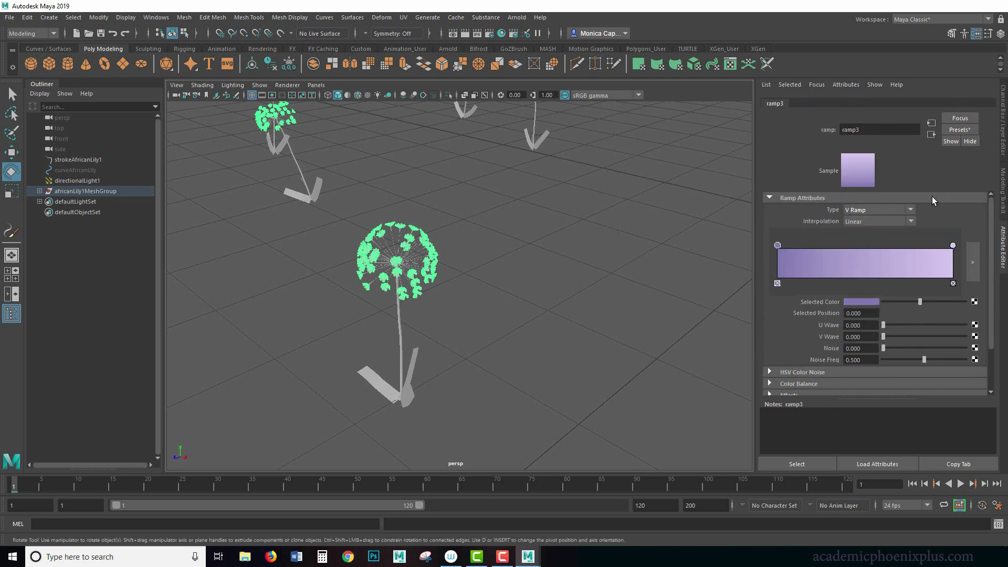
left_click(932, 135)
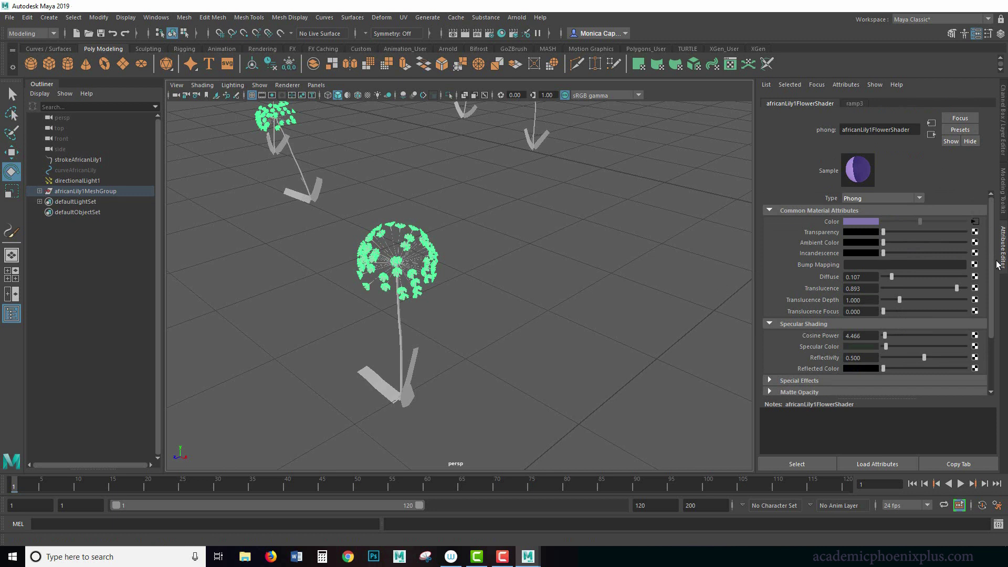
Change the flower shader's Type to Ai Standard Surface.
scroll(993, 259, "down", 4)
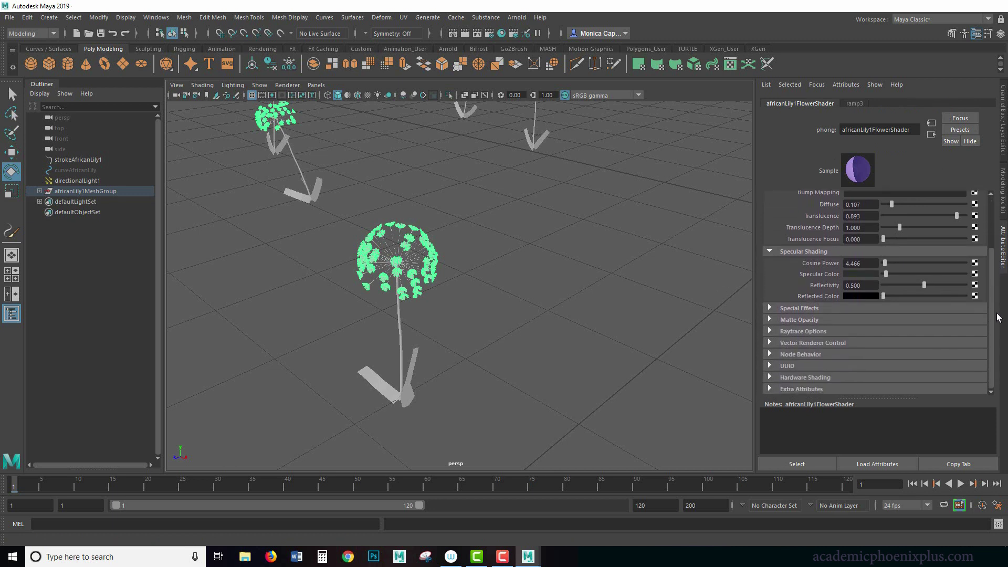
scroll(994, 253, "up", 2)
scroll(994, 253, "up", 1)
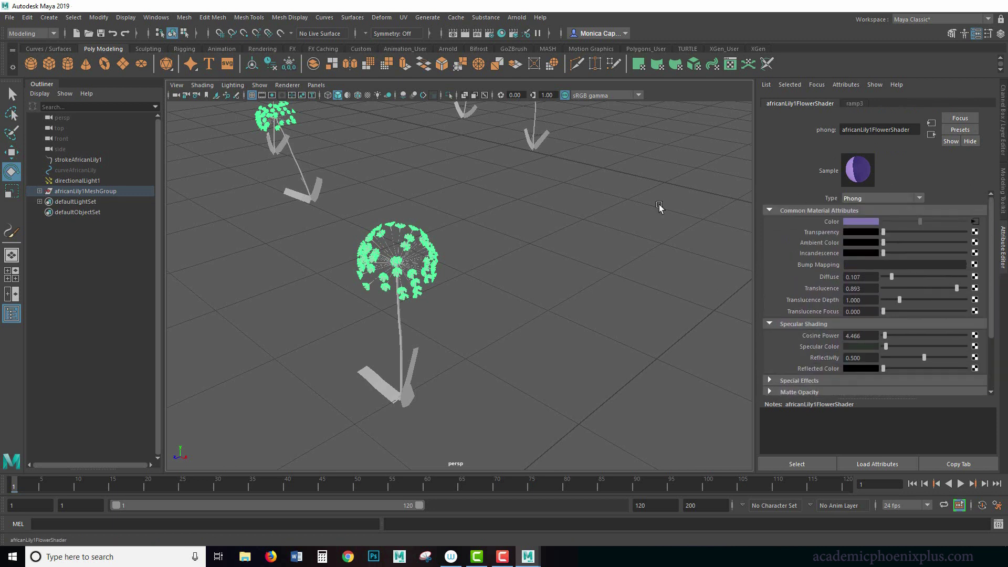
left_click(872, 199)
left_click_drag(921, 271, 918, 237)
left_click(889, 261)
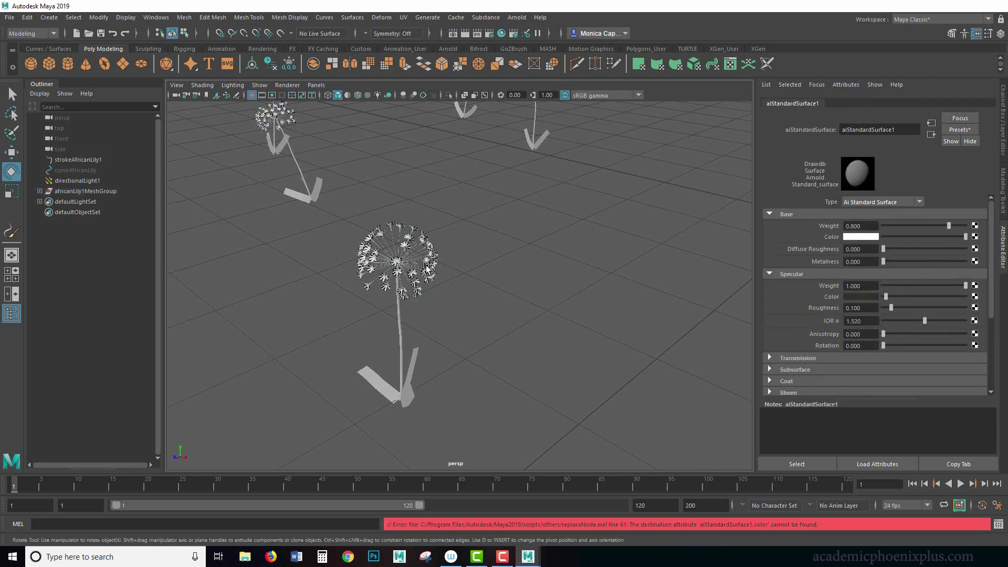
Drag ramp3 from the Hypershade textures onto the new shader's Base Color, then render in Arnold.
left_click(516, 33)
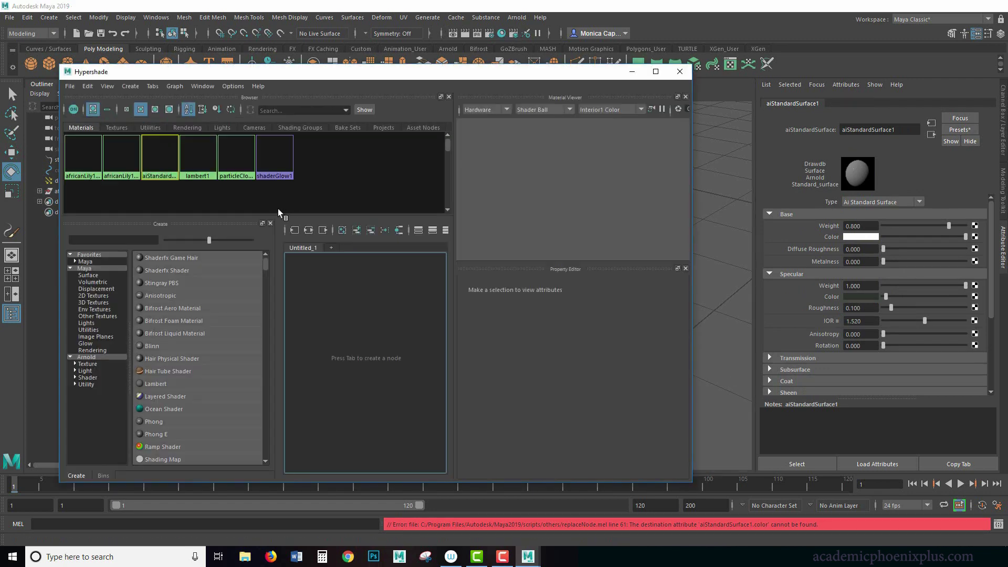
left_click(117, 129)
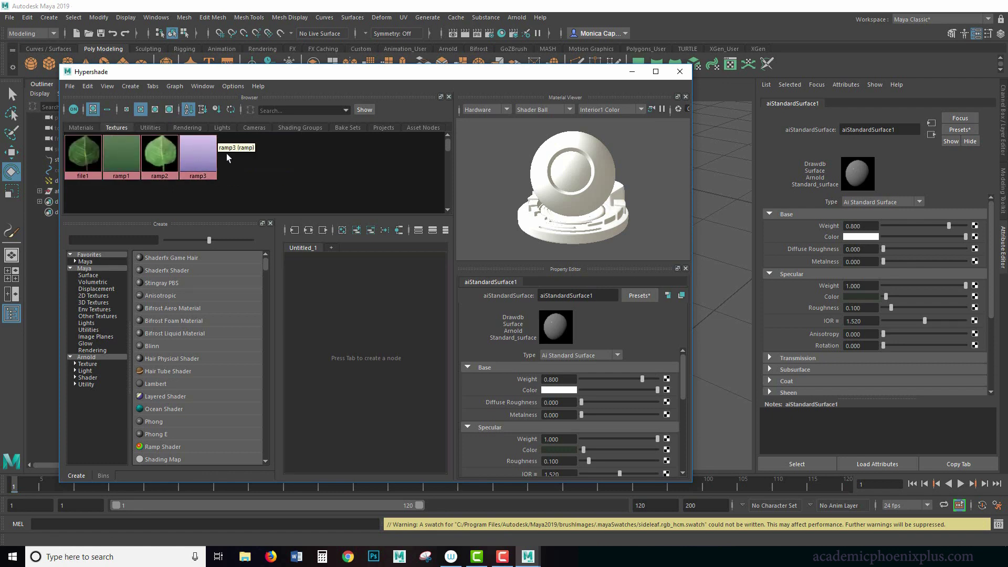
middle_click_drag(204, 164, 676, 176)
middle_click_drag(807, 233, 825, 236)
left_click(632, 73)
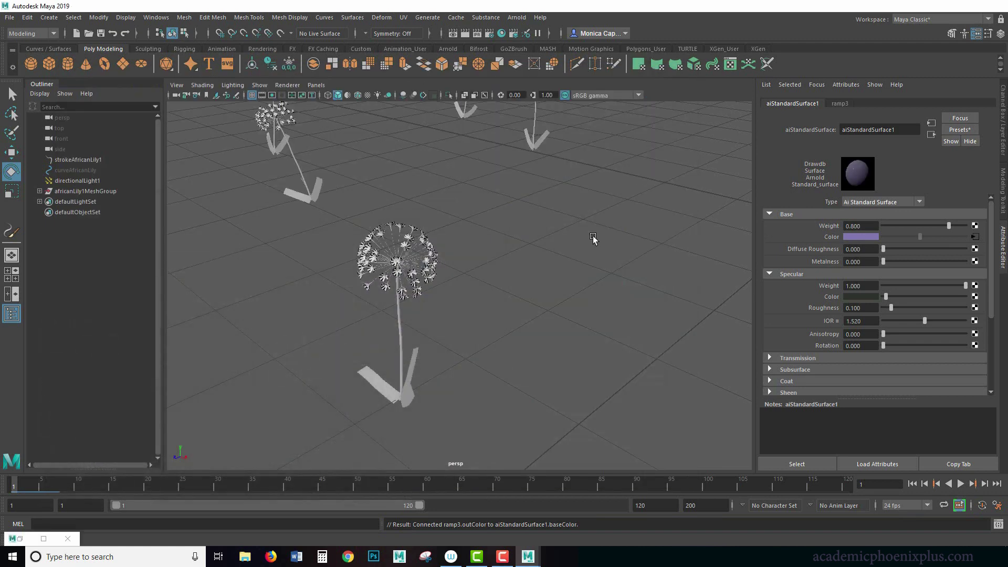
left_click(517, 18)
left_click(455, 276)
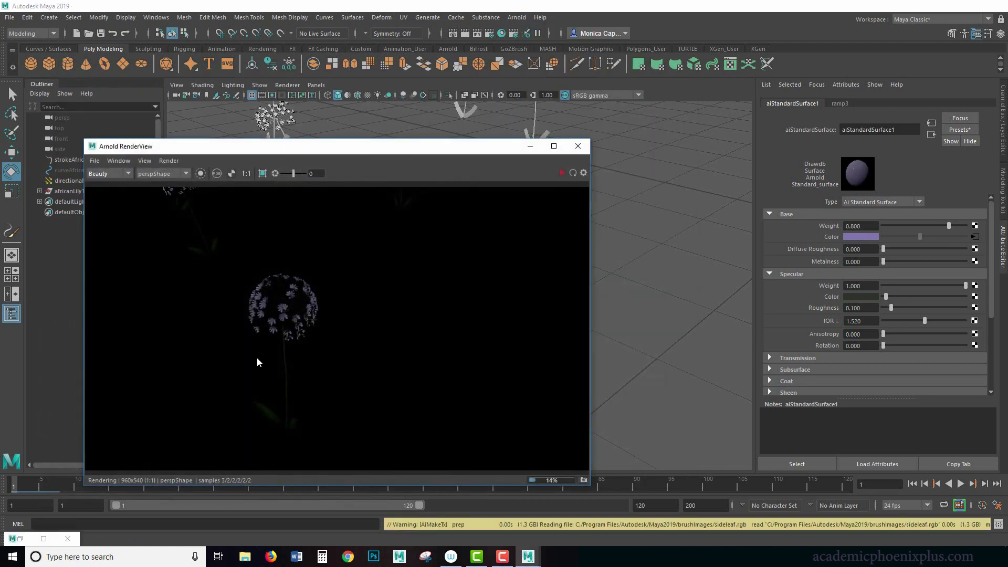
Select the lily stem and change the africanLily1Shader Type to Ai Standard Surface.
left_click(528, 147)
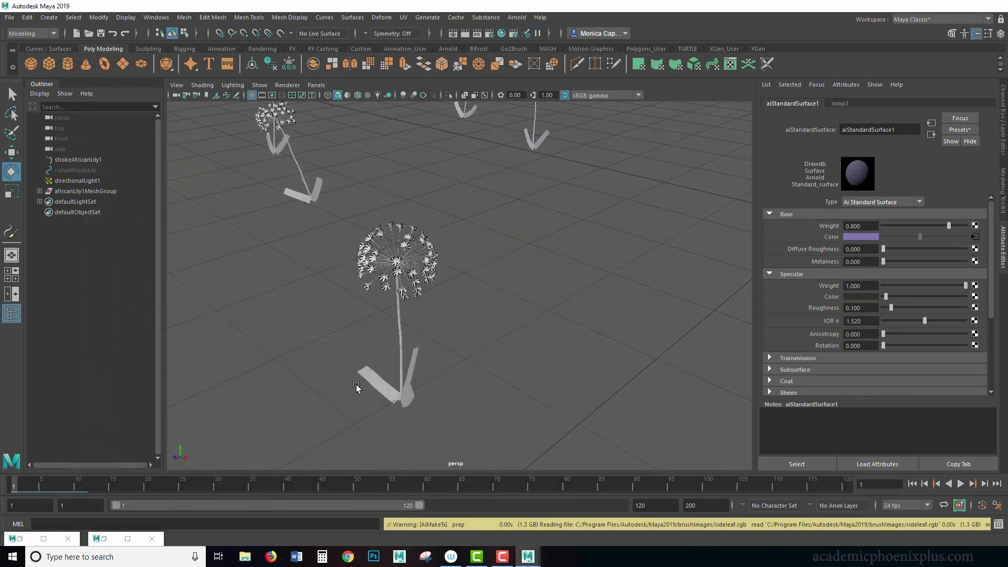
left_click(400, 336)
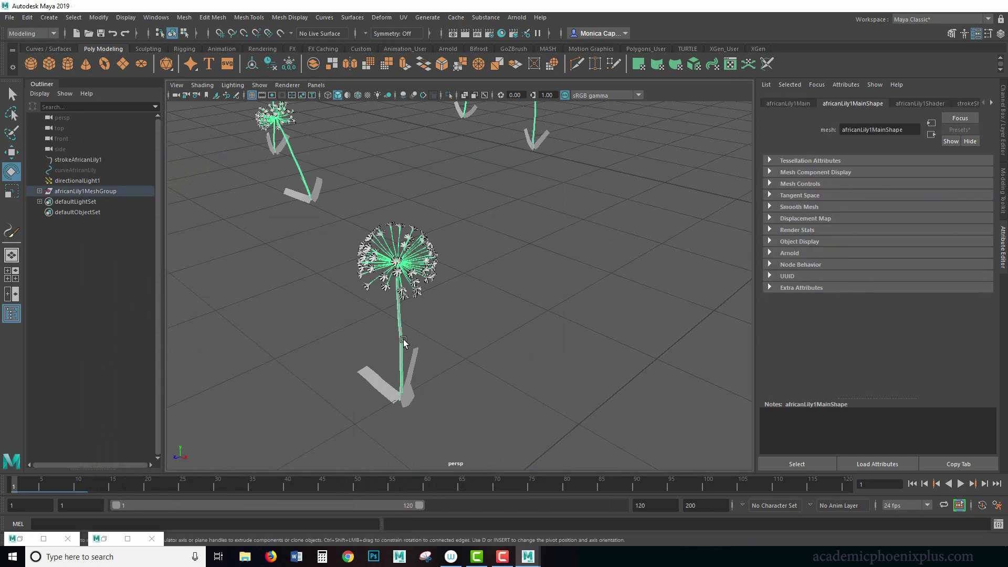
left_click(929, 104)
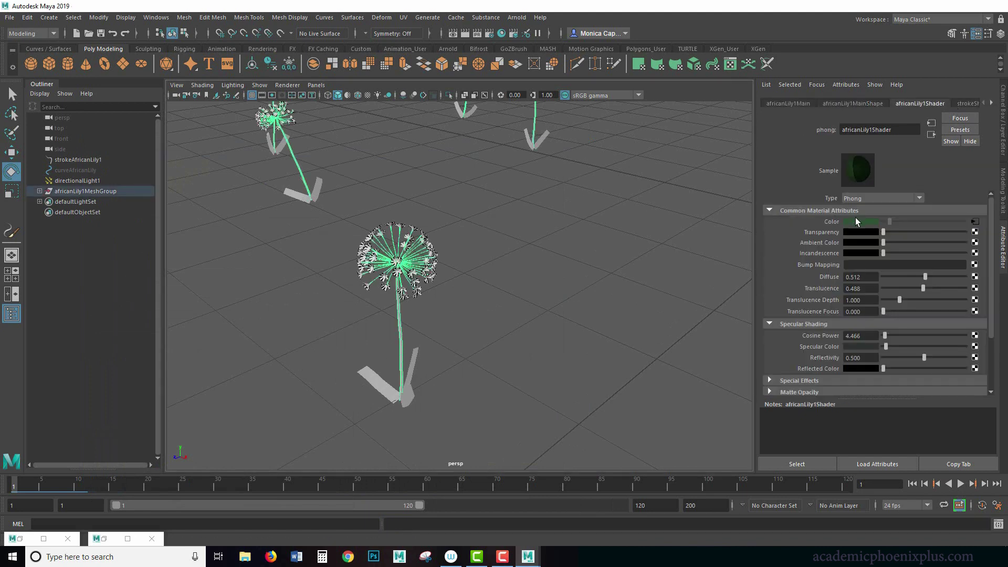
left_click(975, 221)
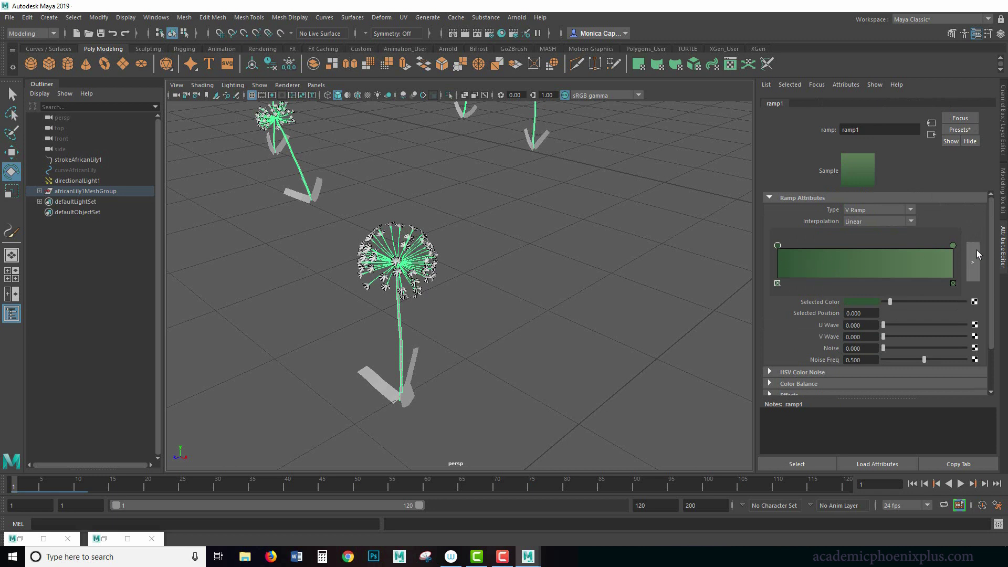
left_click(931, 135)
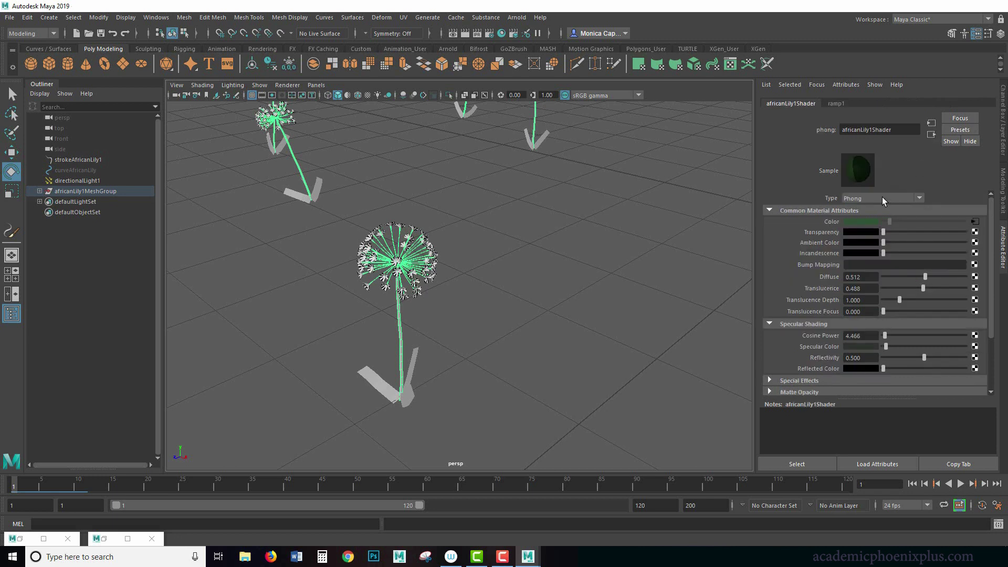
left_click(882, 198)
left_click_drag(922, 273, 916, 247)
left_click(885, 223)
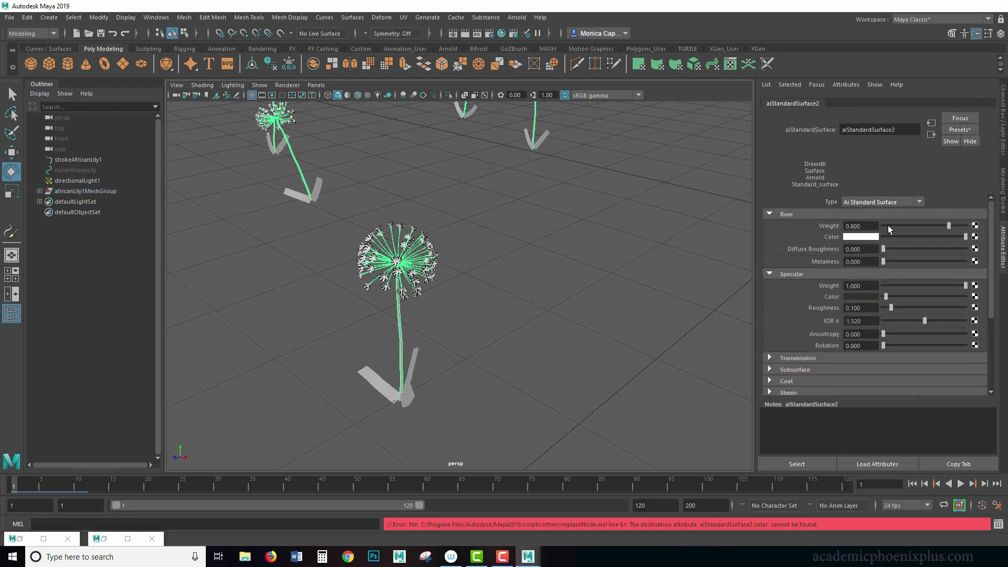
Restore the Hypershade and connect ramp1 to the stem shader's Base Color.
left_click(103, 540)
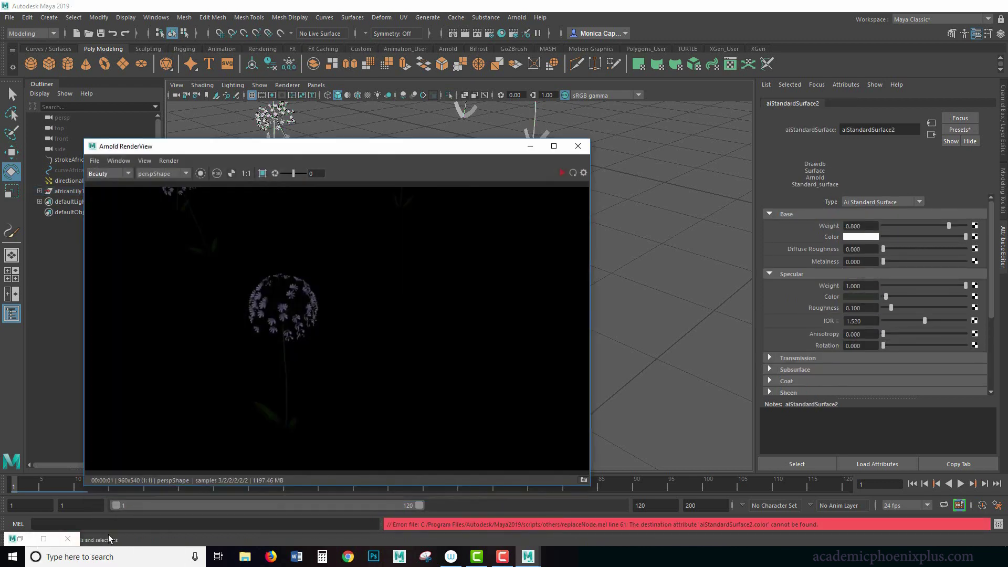
left_click(20, 539)
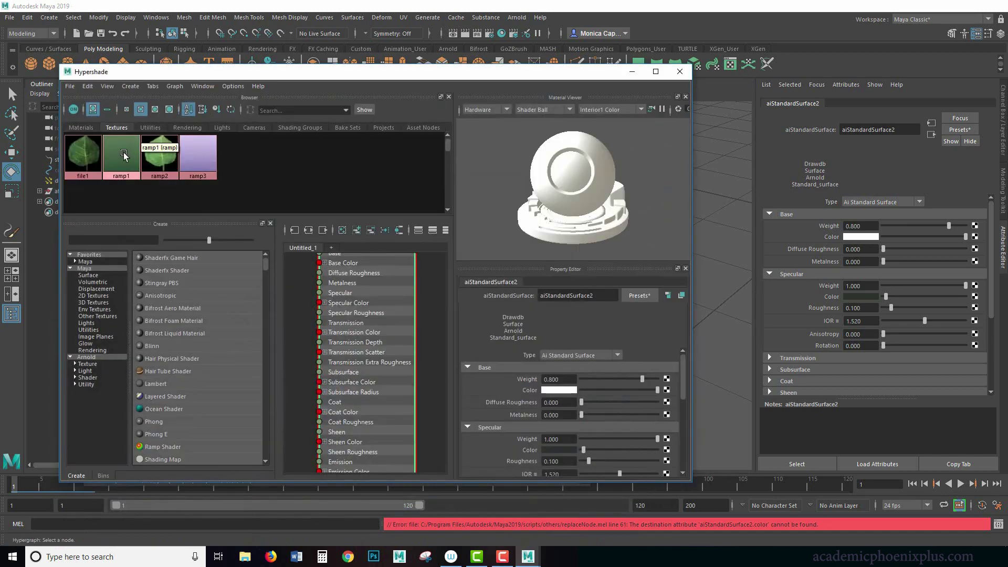
left_click(92, 128)
left_click(116, 126)
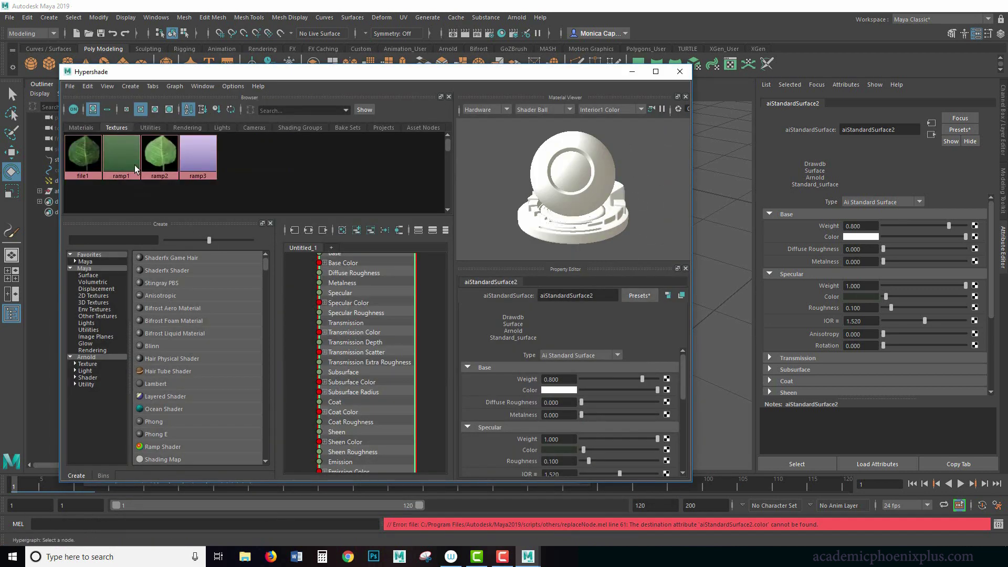
middle_click_drag(829, 237, 829, 237)
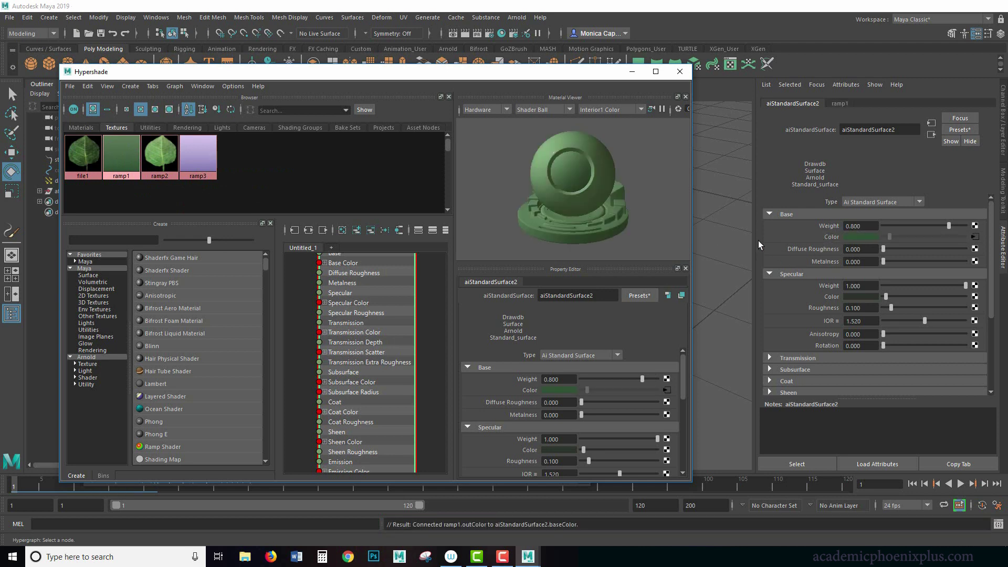
Re-render in Arnold RenderView to show the new stem shader.
left_click(632, 72)
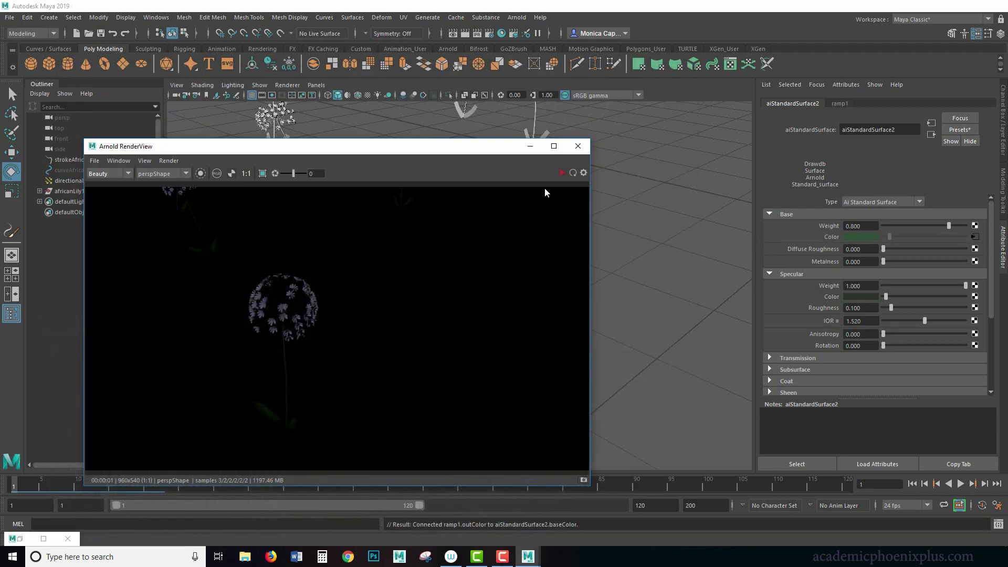
left_click(562, 173)
left_click(530, 146)
Select the leaf and inspect africanLily1LeafShader with its ramp2 and file1 textures, then restore Hypershade.
left_click(531, 143)
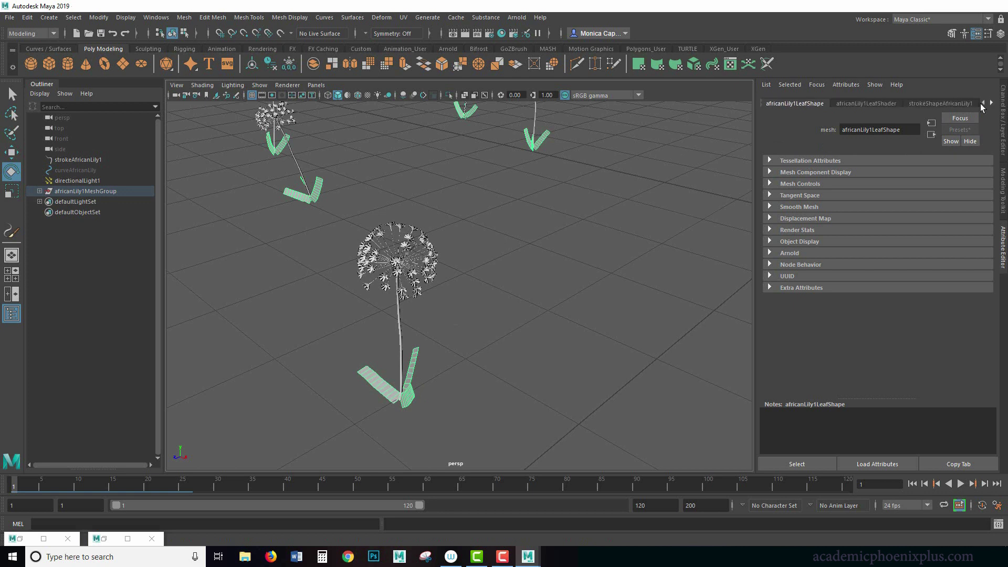
left_click(965, 106)
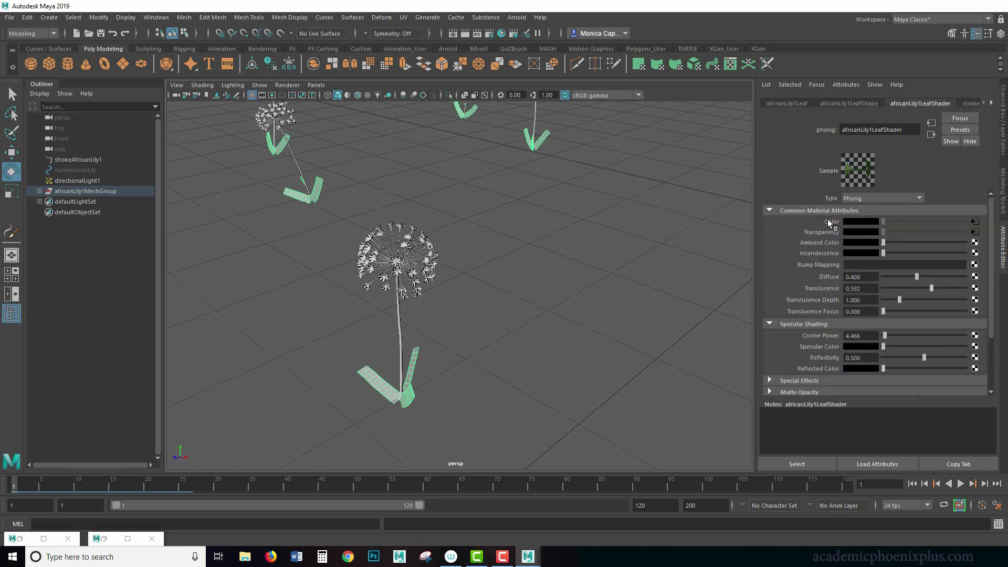
left_click(975, 222)
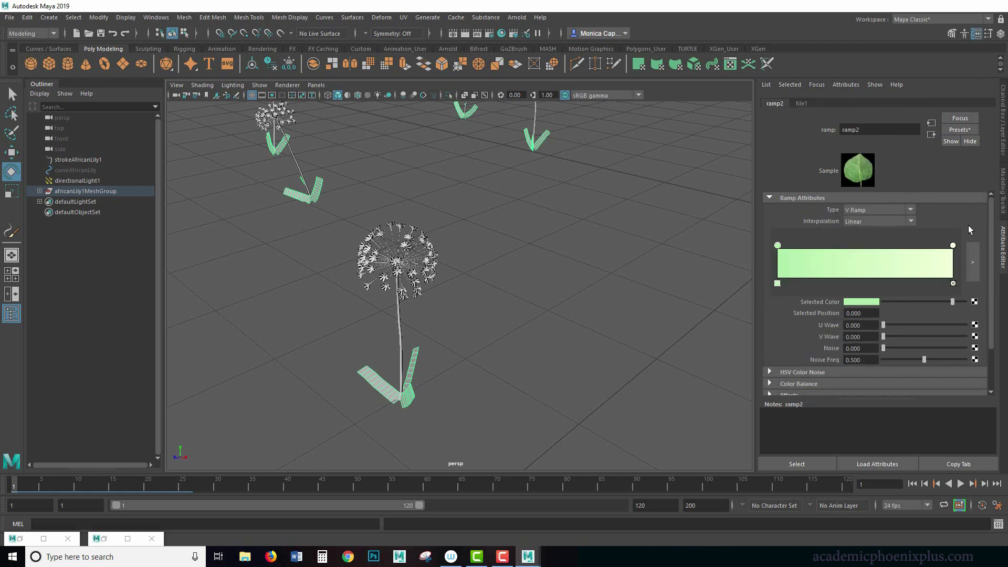
left_click_drag(992, 243, 949, 173)
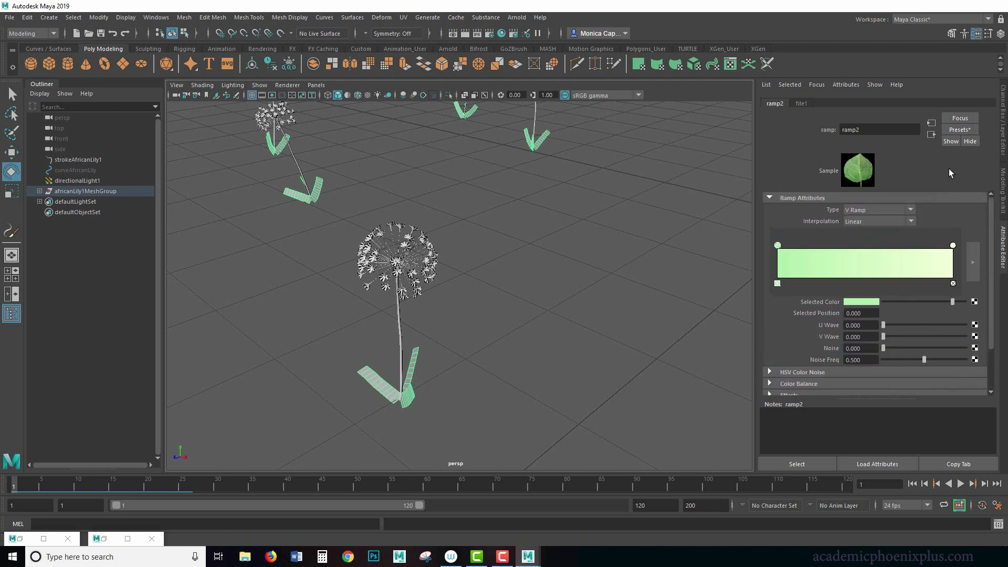
left_click(932, 134)
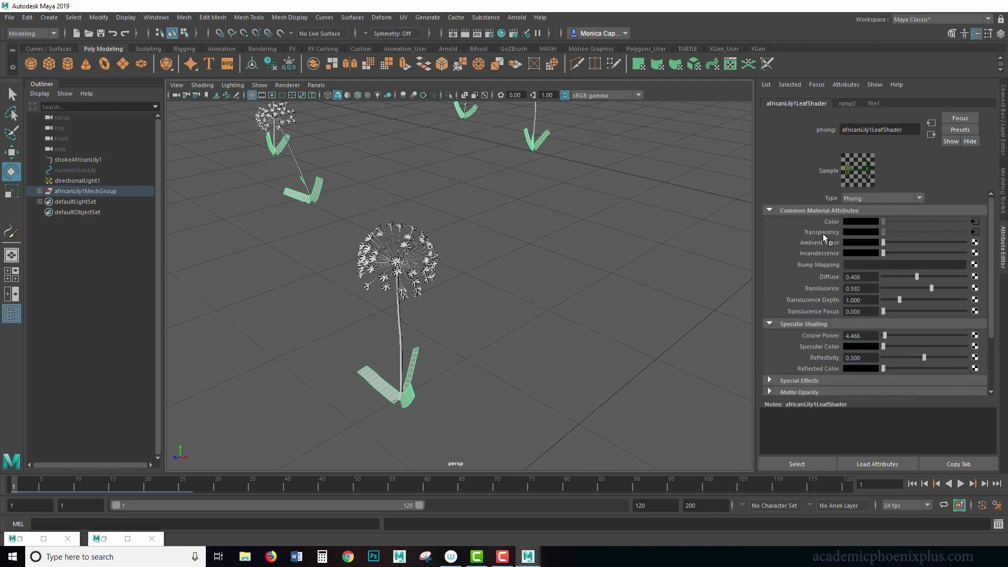
left_click(975, 232)
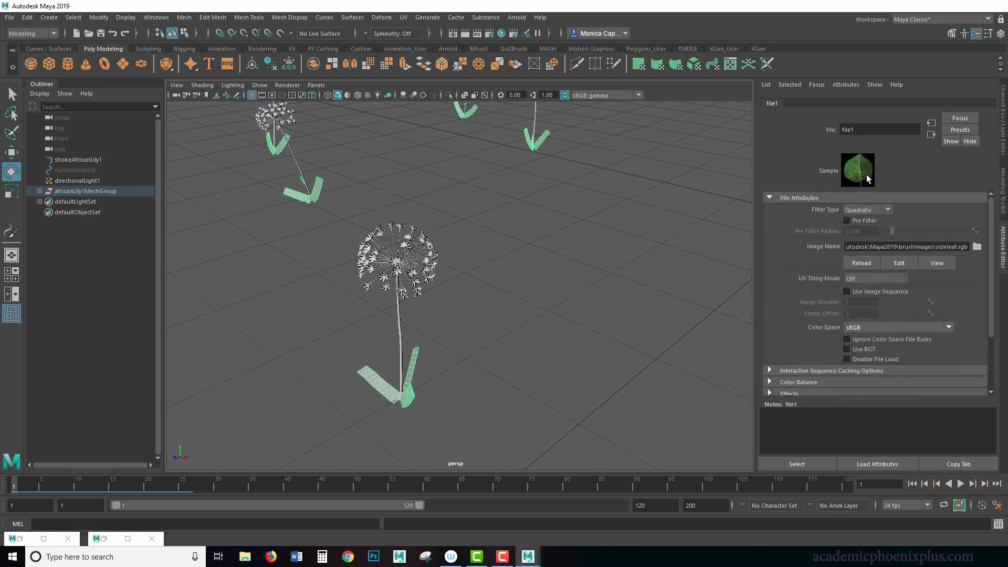
left_click(931, 135)
left_click(15, 539)
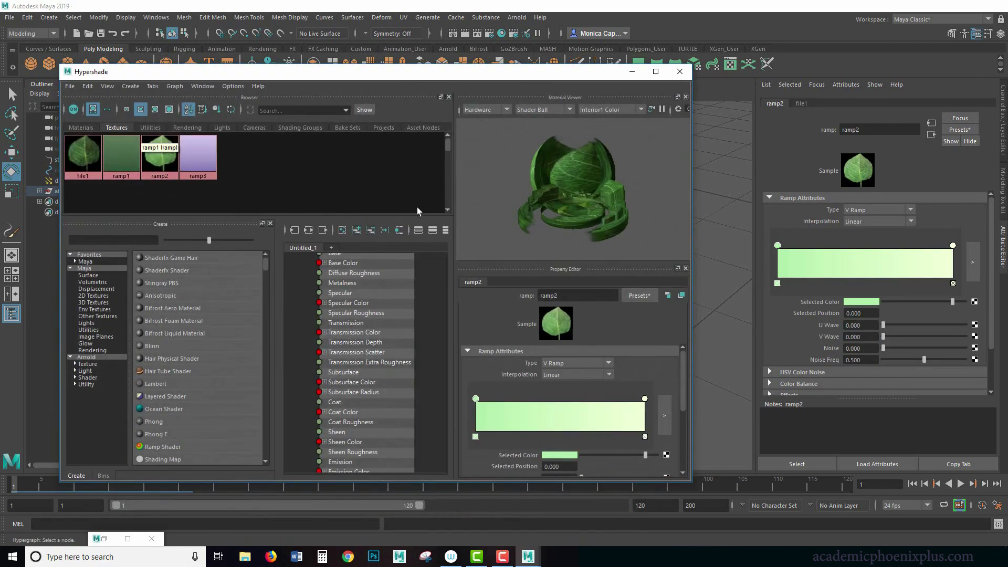
Graph the africanLily1LeafShader network from its material swatch in Hypershade.
left_click(929, 135)
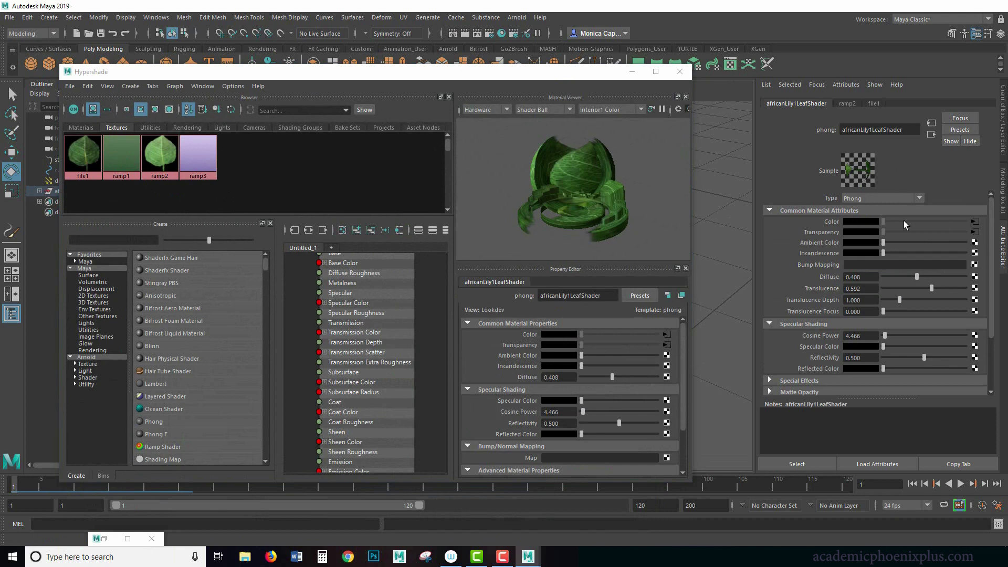
left_click(974, 222)
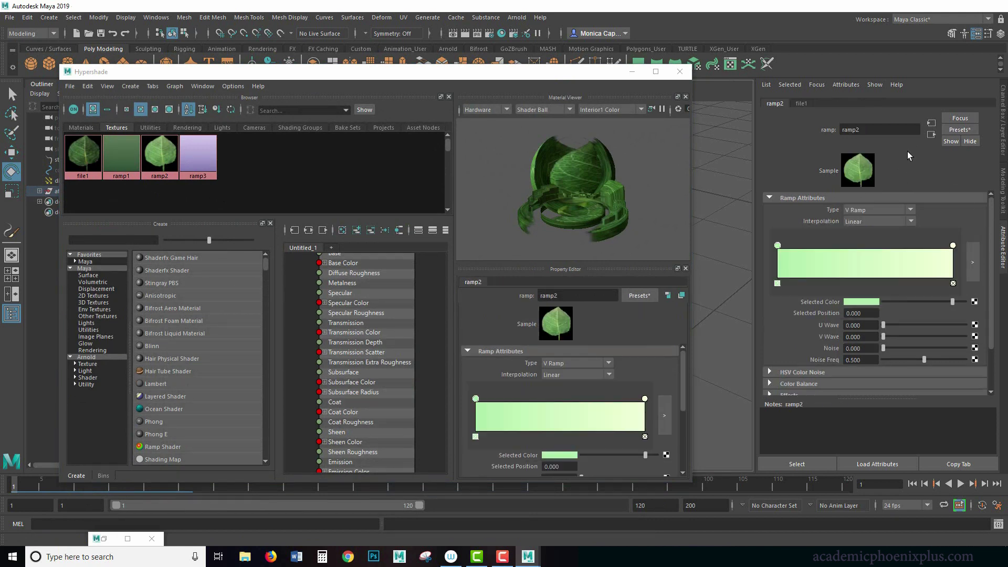
left_click(930, 134)
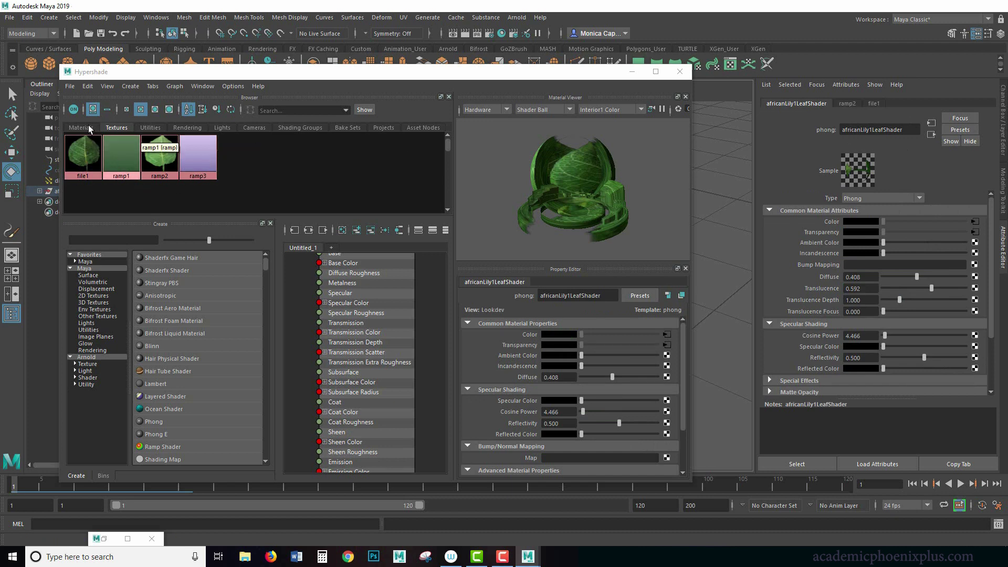
left_click(84, 128)
right_click(90, 159)
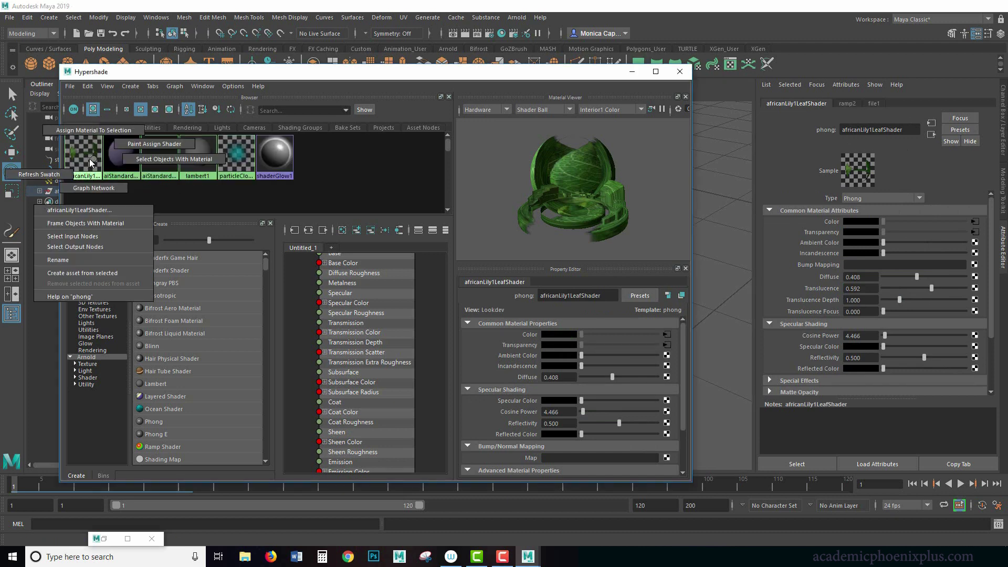
left_click(93, 192)
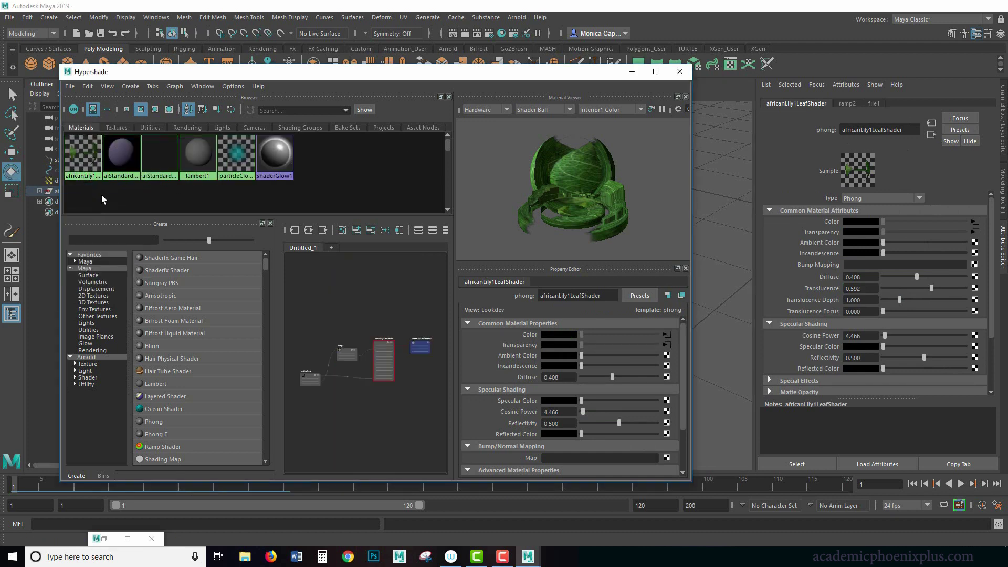
Maximize Hypershade, close the Create and Bins panels, frame all nodes and select the leaf shader and ramp2.
double_click(560, 74)
left_click(211, 156)
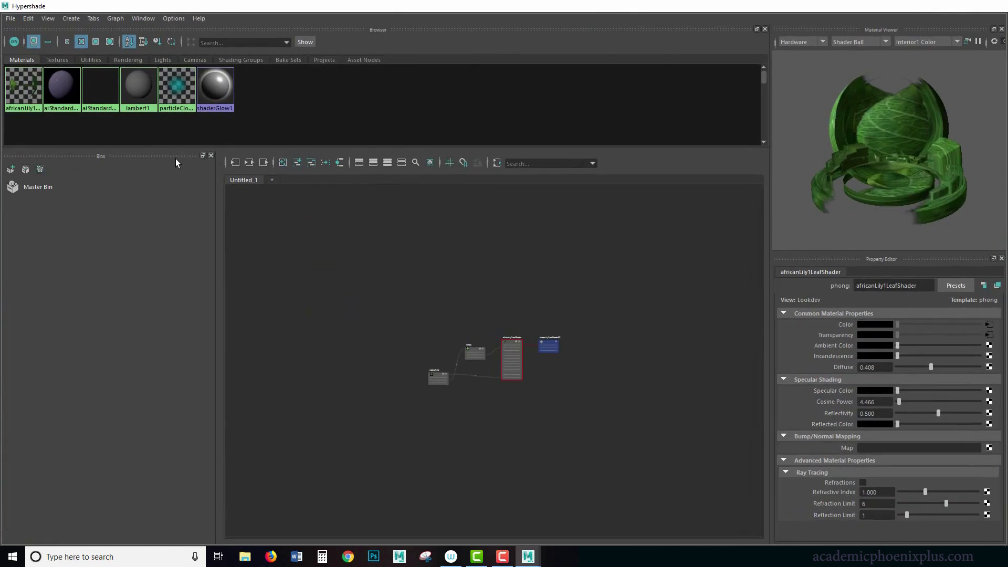
left_click(210, 155)
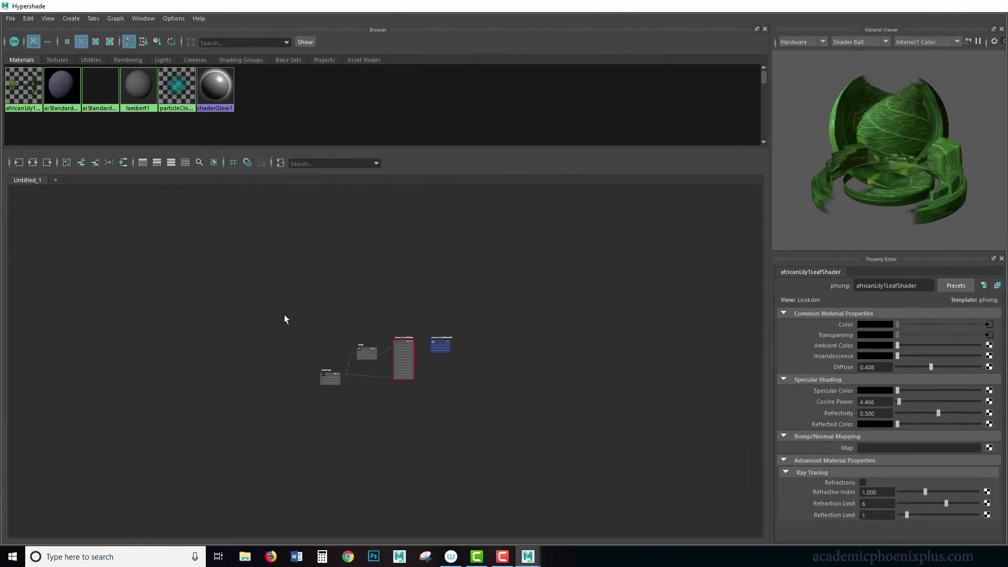
key("f")
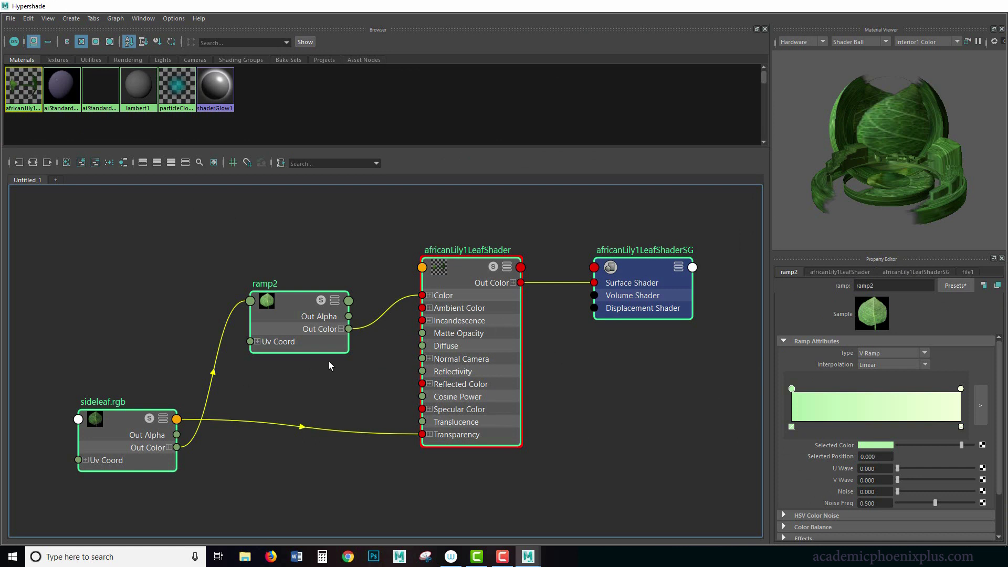
left_click(547, 363)
left_click(452, 273)
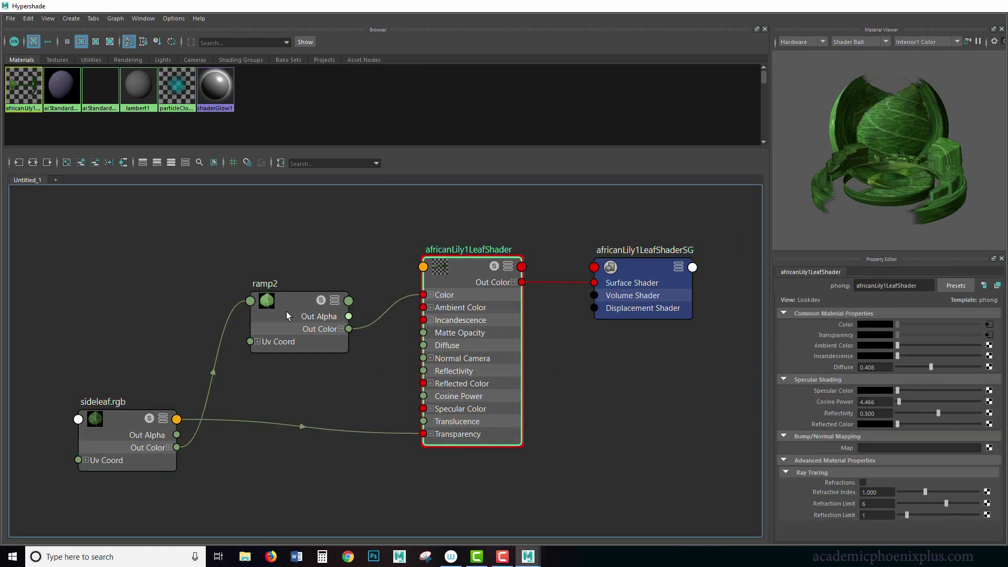
left_click(289, 336)
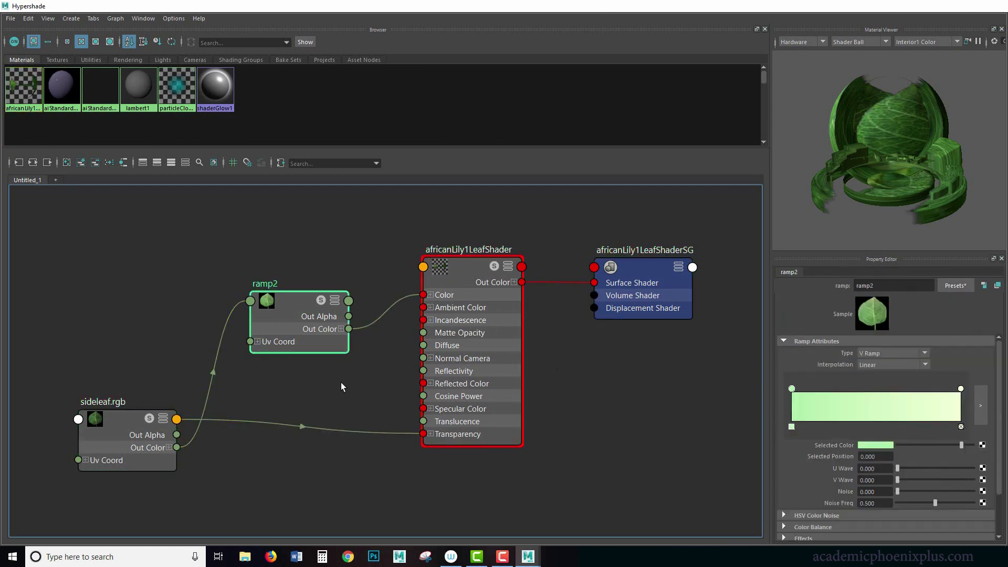
Reposition the sideleaf.rgb node, reselect the leaf shader and restore Hypershade's size.
left_click(57, 60)
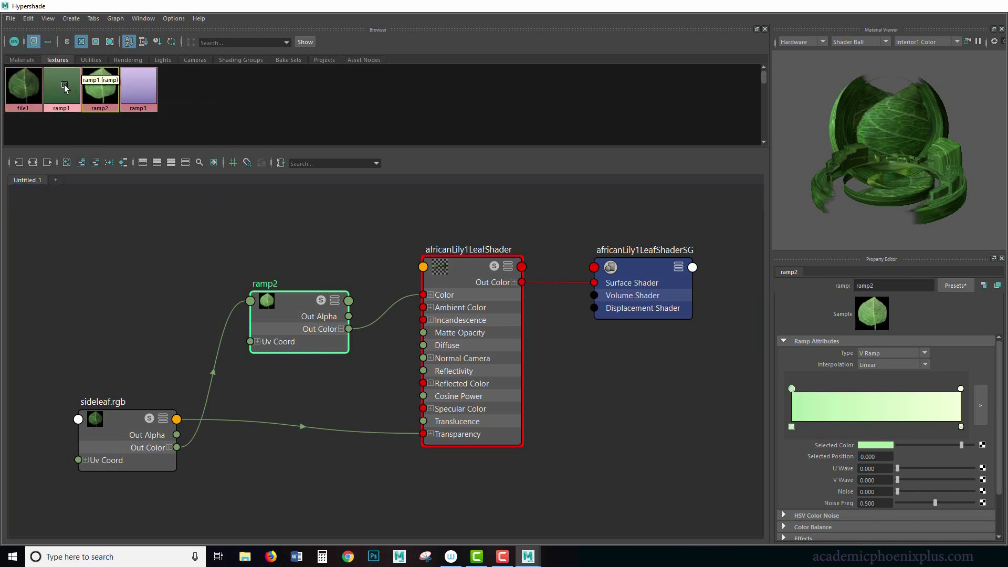
left_click_drag(120, 425, 133, 414)
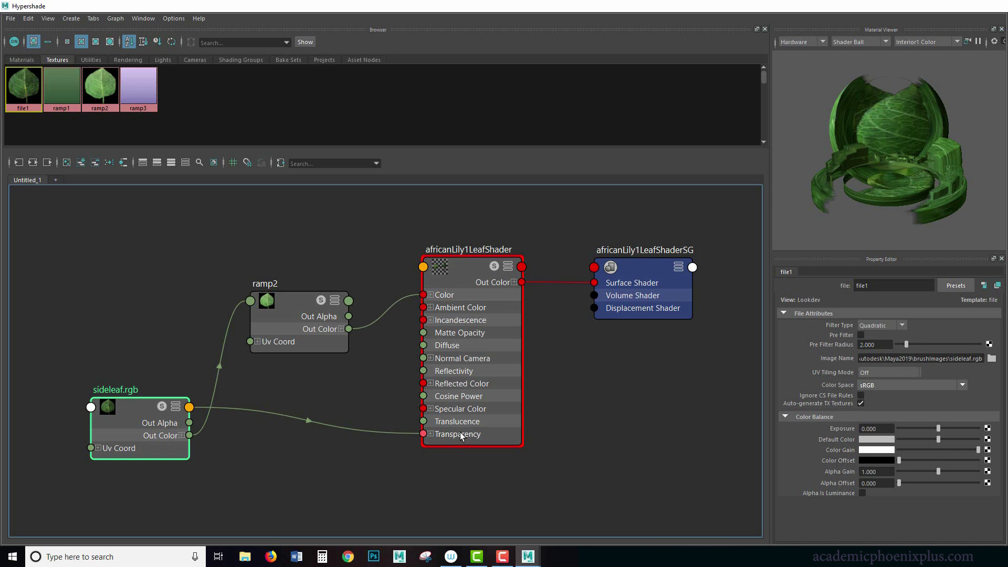
left_click(474, 269)
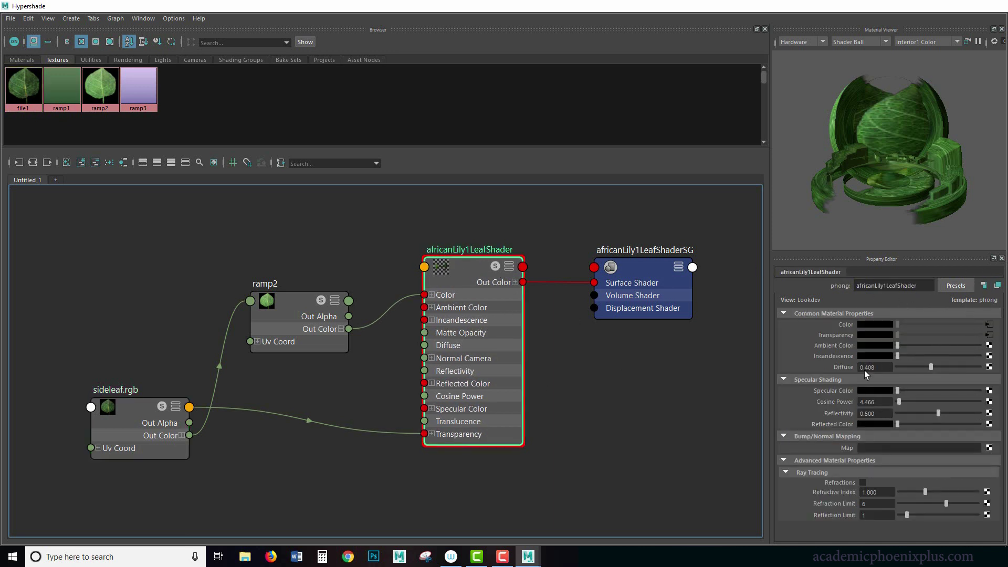
left_click(976, 11)
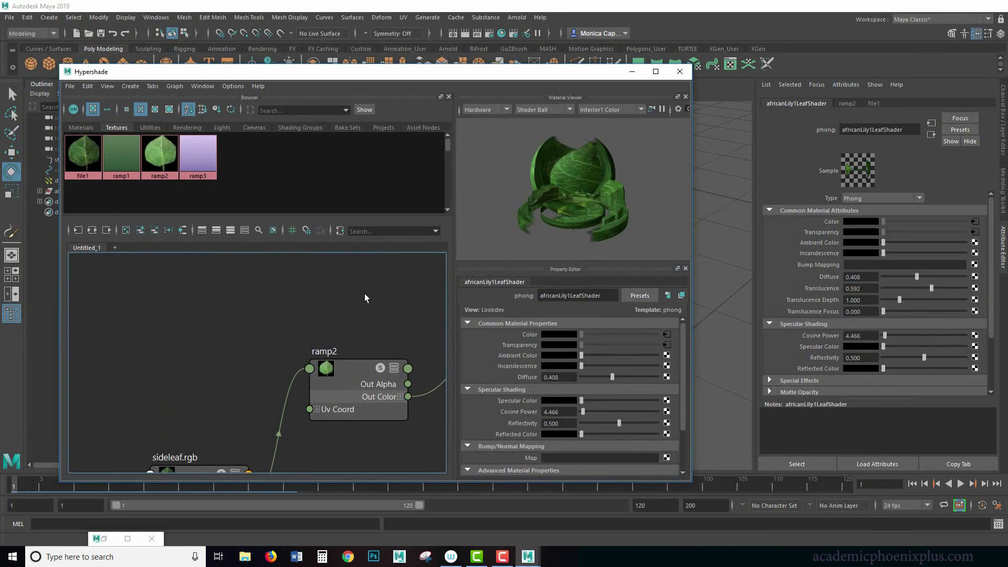
scroll(388, 317, "down", 3)
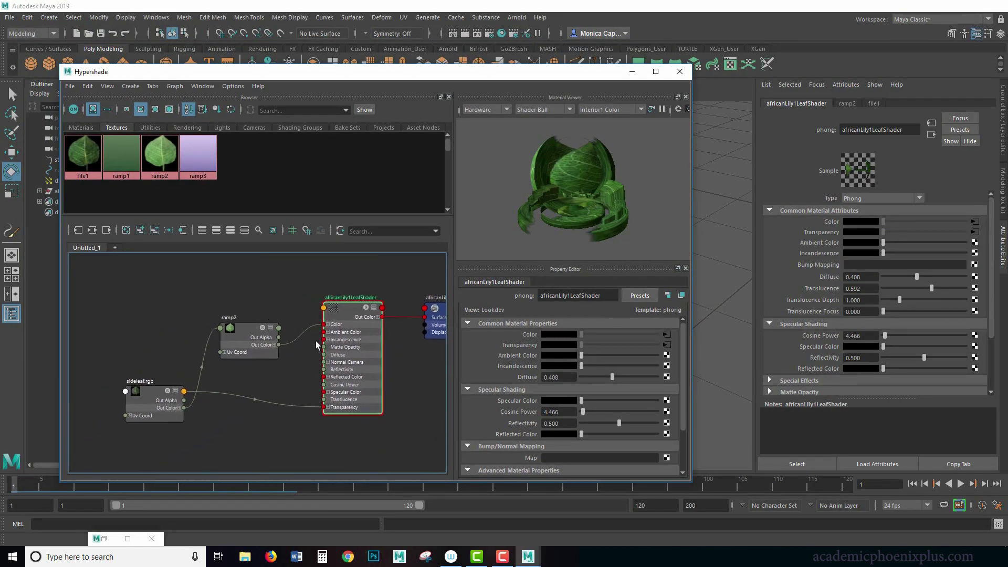
Delete the leaf shader's input connections and change its type to Ai Standard Surface.
left_click_drag(301, 434, 302, 434)
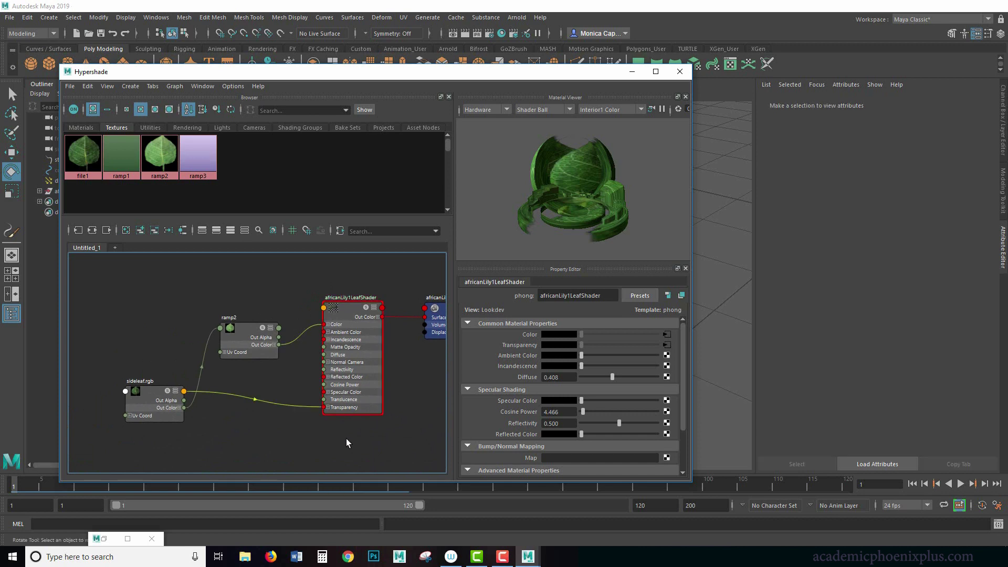
key("Delete")
left_click(357, 310)
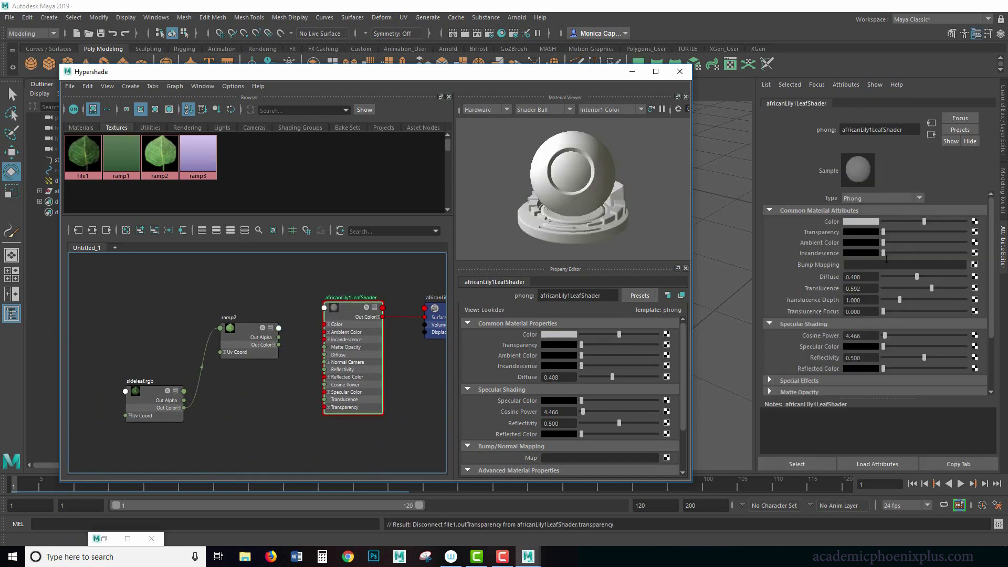
left_click(882, 198)
scroll(887, 236, "up", 3)
left_click(894, 241)
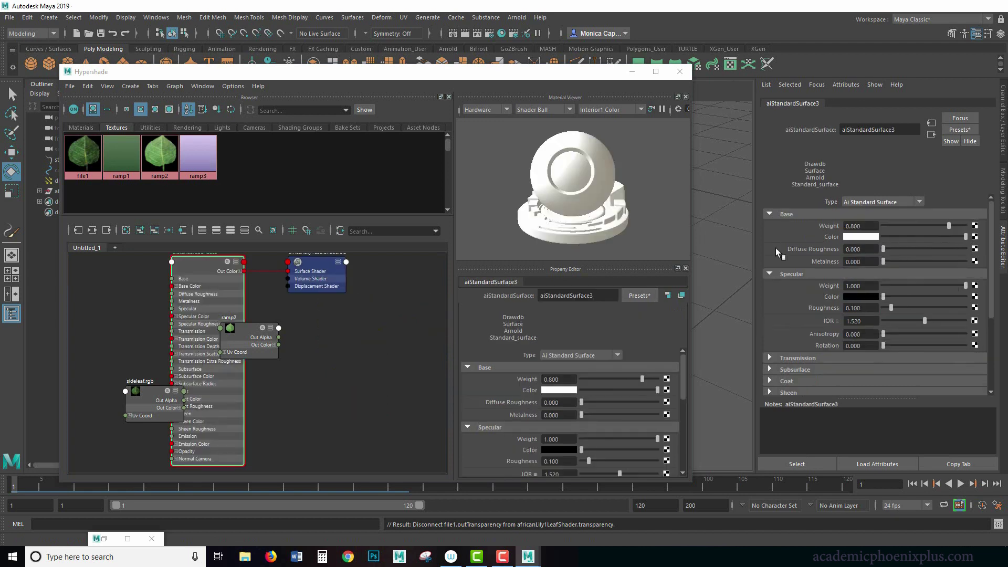
mouse_move(217, 295)
left_mouse_down()
mouse_move(391, 297)
mouse_move(379, 294)
left_mouse_up()
Connect ramp2's colour to aiStandardSurface3's Base Color, removing a mistaken Diffuse Roughness link.
left_click(249, 339)
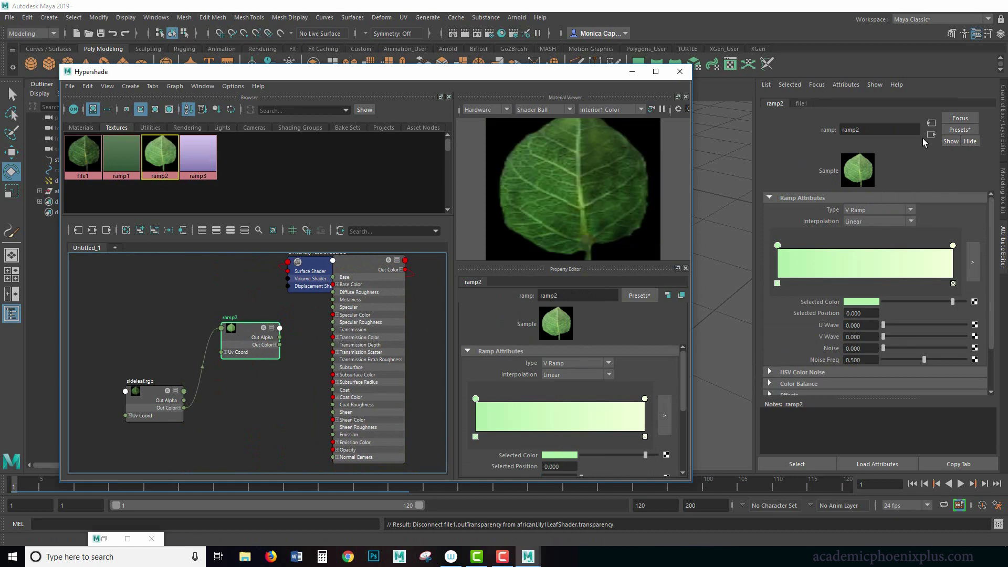
left_click(373, 269)
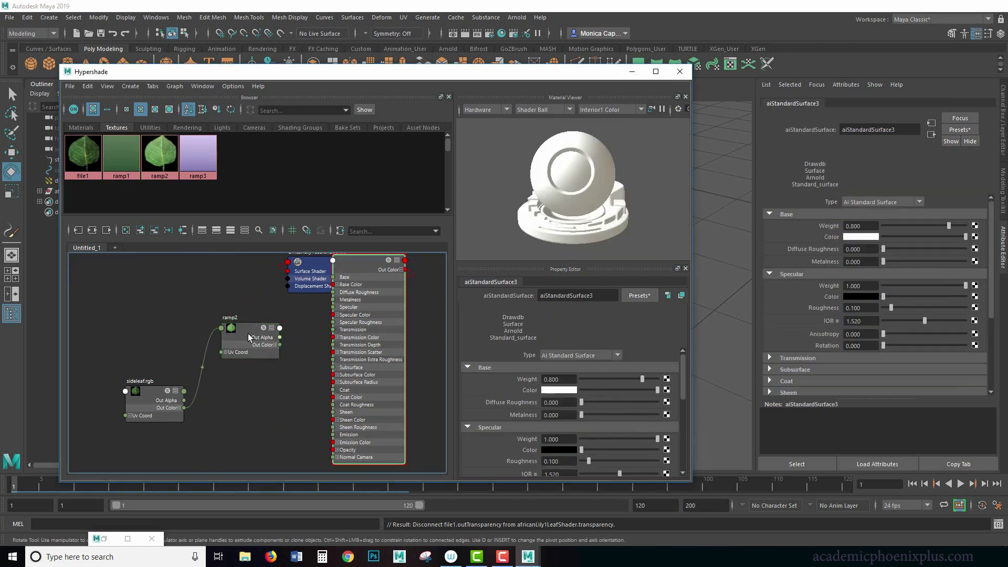
middle_click_drag(823, 245, 832, 249)
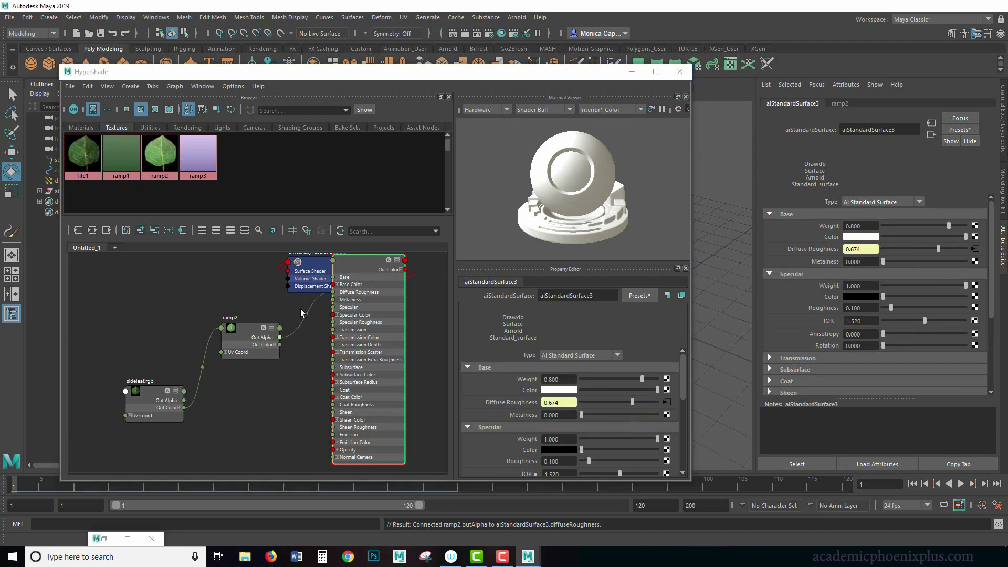
left_click(314, 327)
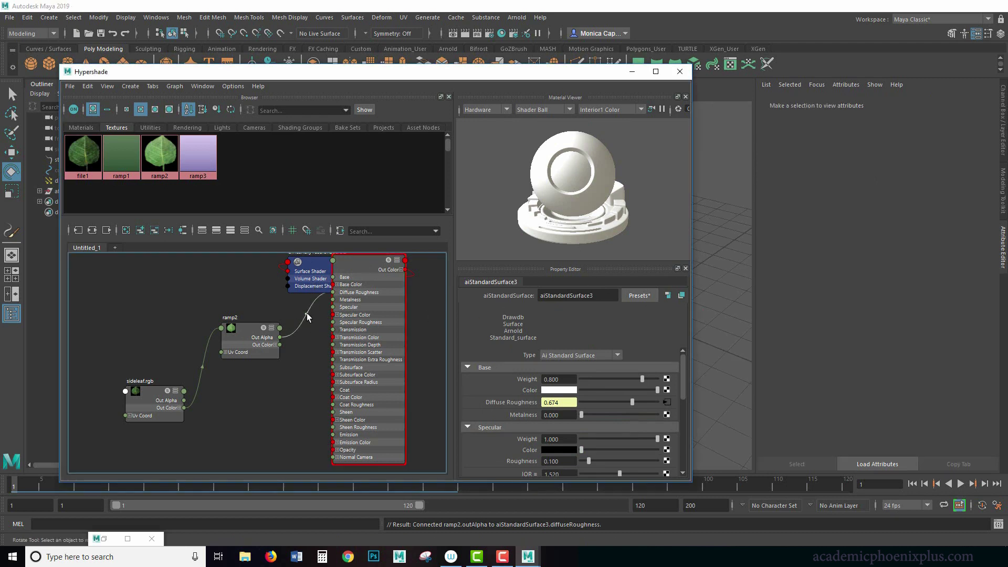
key("Delete")
left_click(342, 304)
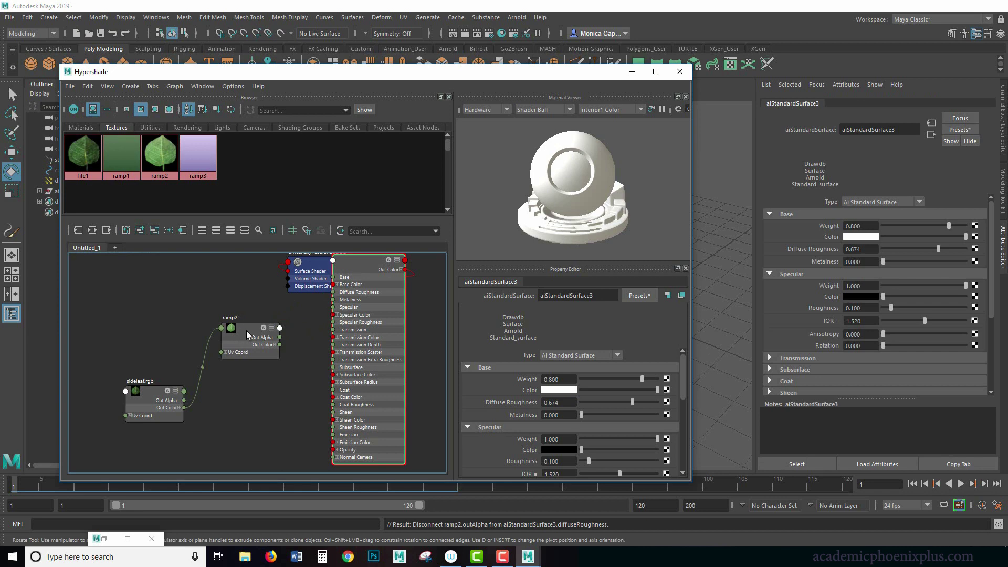
middle_click_drag(824, 255, 839, 237)
Connect the sideleaf.rgb image to the shader's Geometry Opacity.
scroll(926, 325, "down", 5)
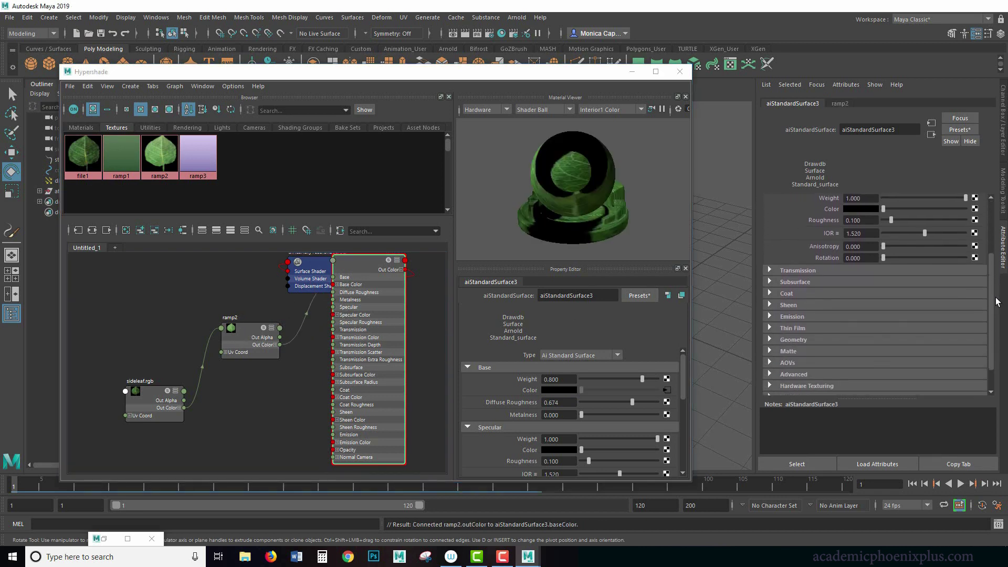
left_click(810, 309)
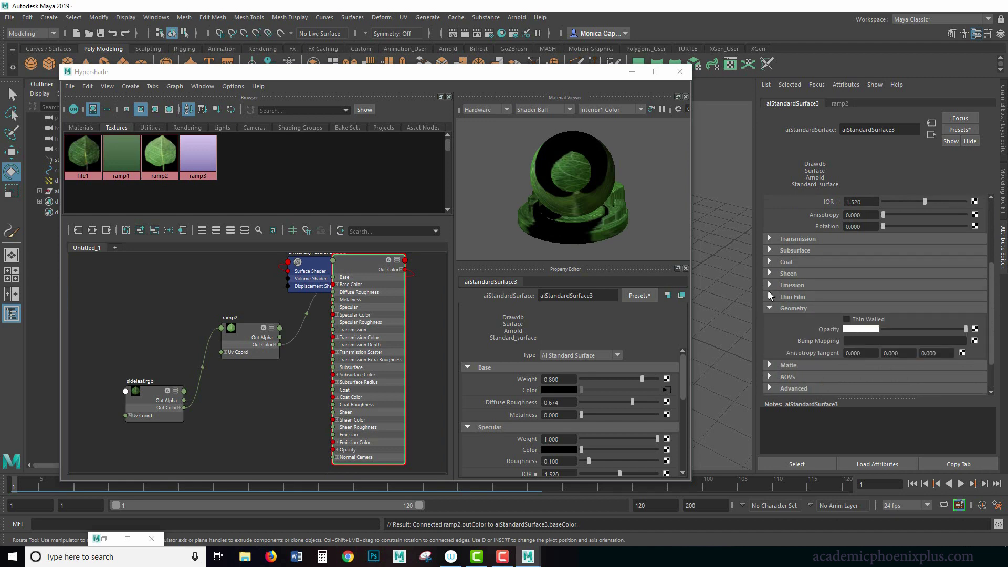
middle_click_drag(149, 399, 829, 330)
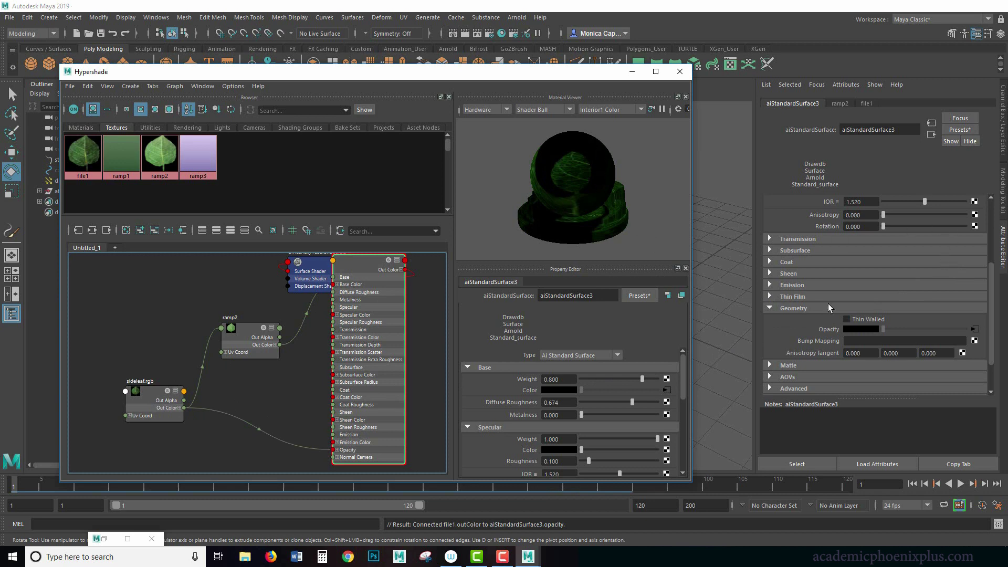
Inspect the file1 opacity texture and the leaf mesh's Arnold settings.
left_click(975, 329)
left_click_drag(538, 77, 553, 294)
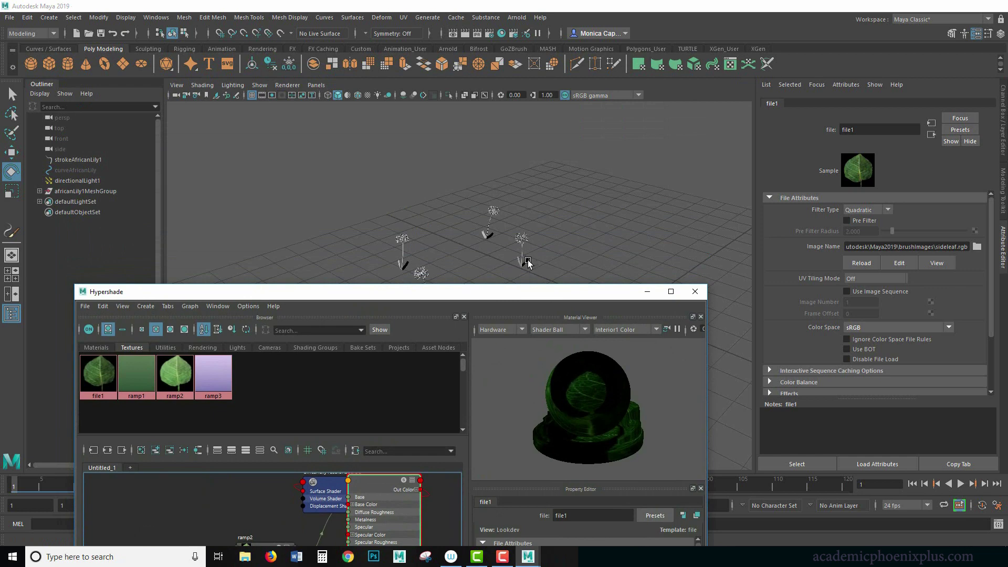
left_click(527, 263)
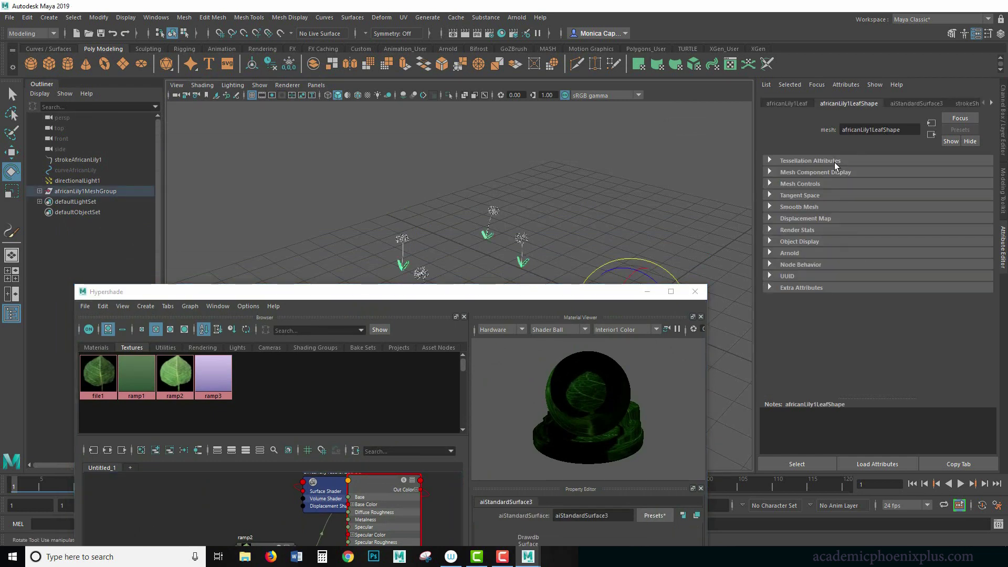
left_click(795, 255)
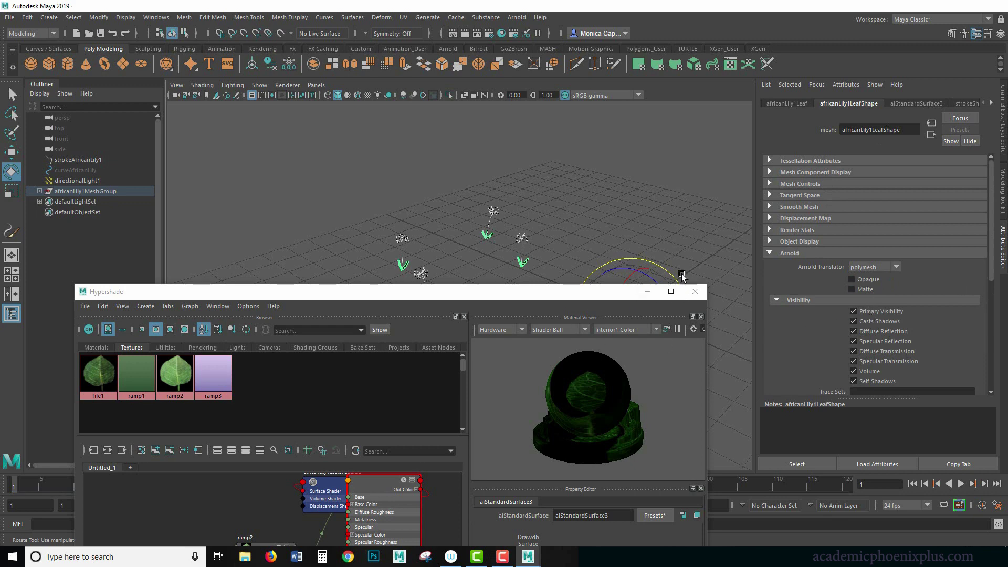
left_click(516, 18)
left_click(464, 129)
Clear the selection and close the shading editor.
left_click(648, 291)
left_click(336, 420)
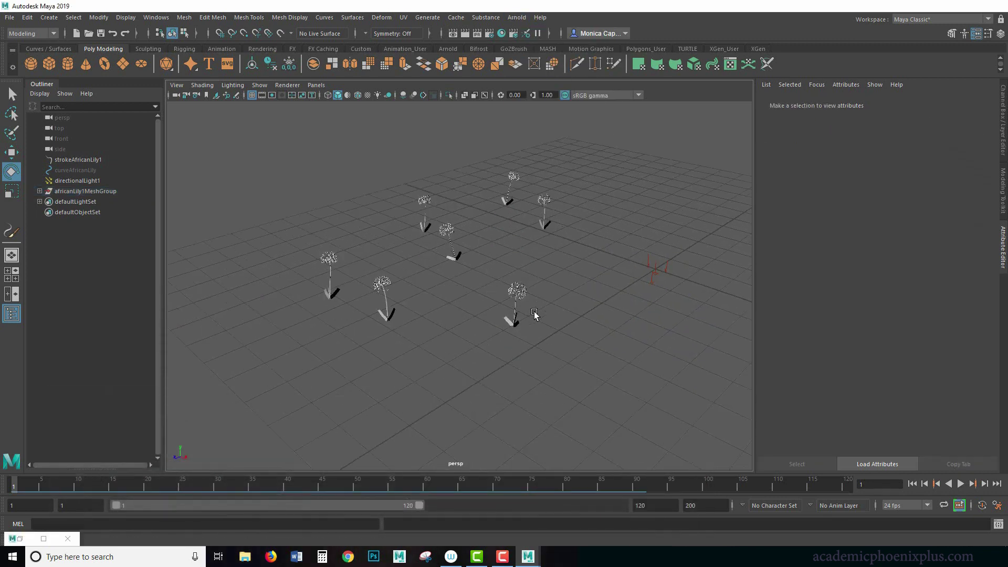
scroll(561, 323, "up", 10)
scroll(561, 323, "up", 5)
double_click(29, 538)
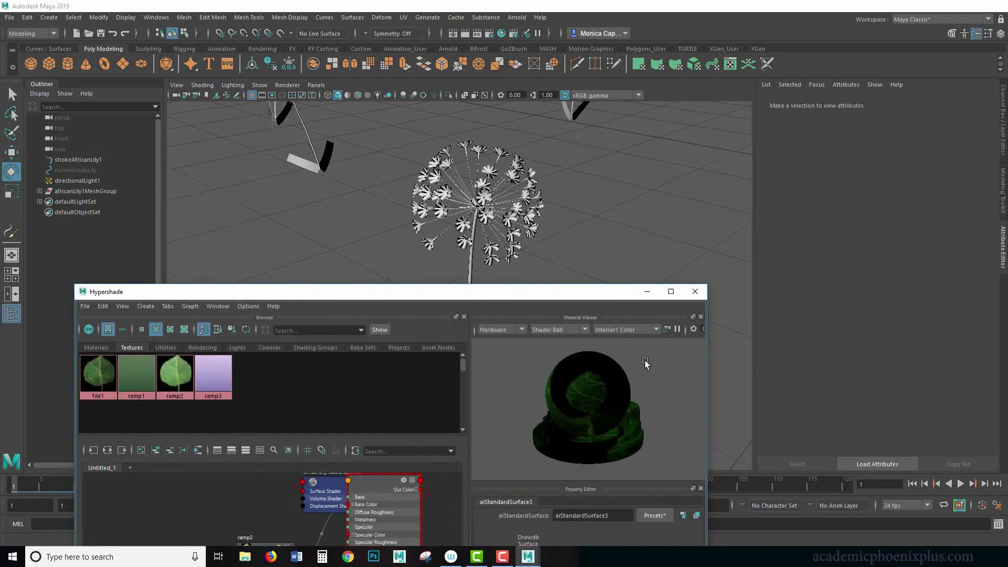
left_click(692, 290)
Render the view in Arnold RenderView, minimize it, and zoom out to all lilies.
left_click(517, 17)
left_click(530, 38)
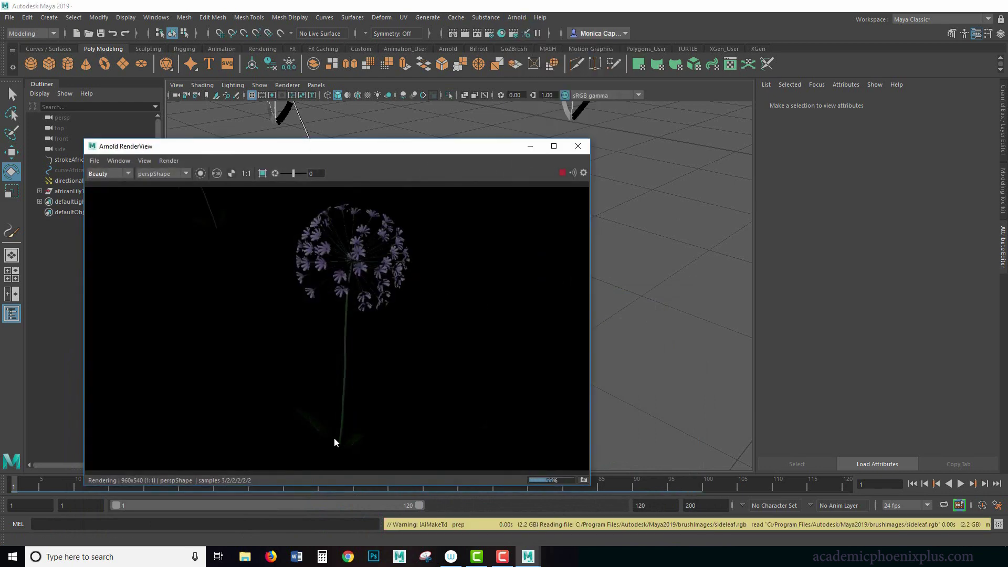
left_click(529, 146)
right_click_drag(623, 288, 532, 255, "alt")
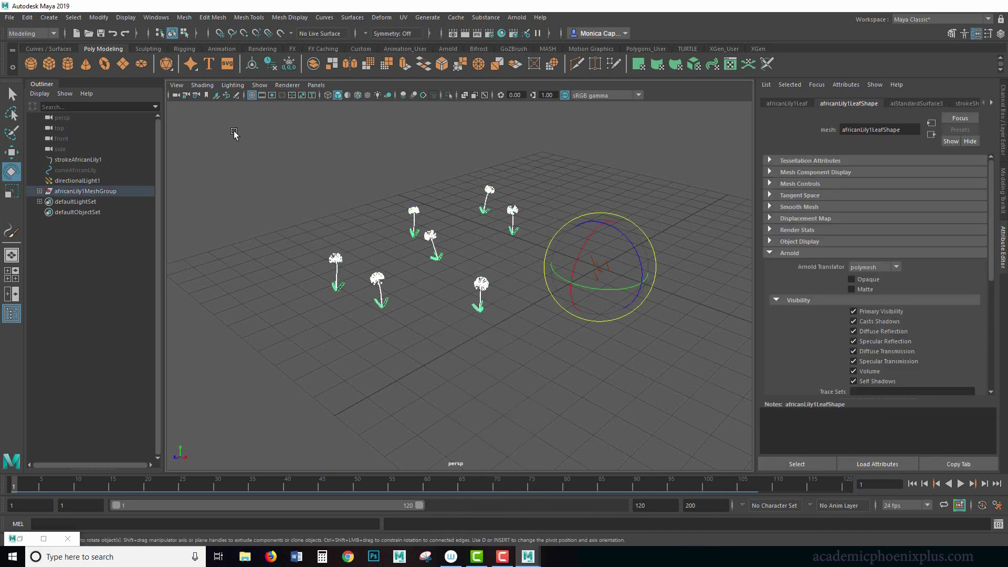
Browse the mesh menus without choosing anything, then marquee empty space to deselect everything.
left_click(184, 18)
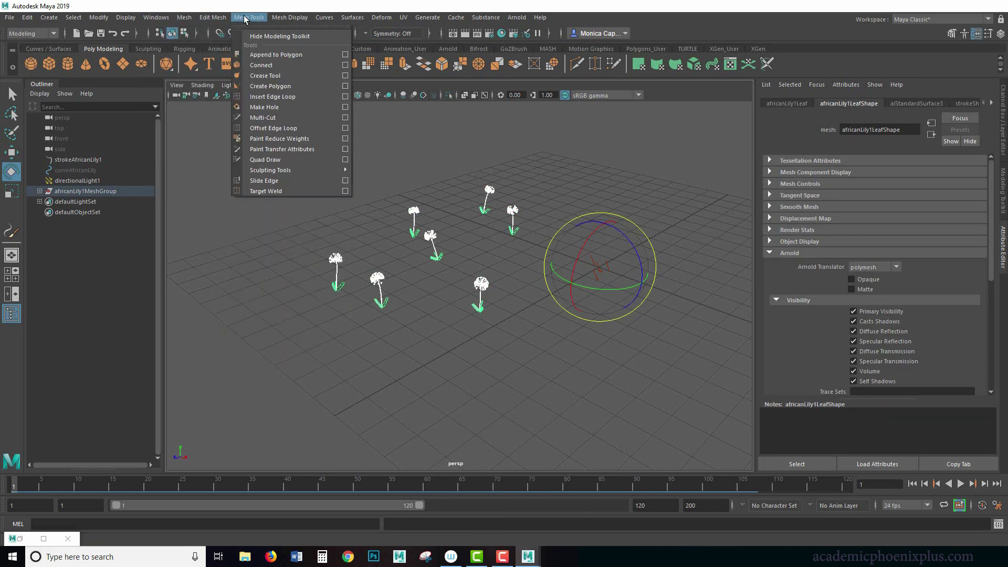
mouse_move(126, 20)
mouse_move(182, 19)
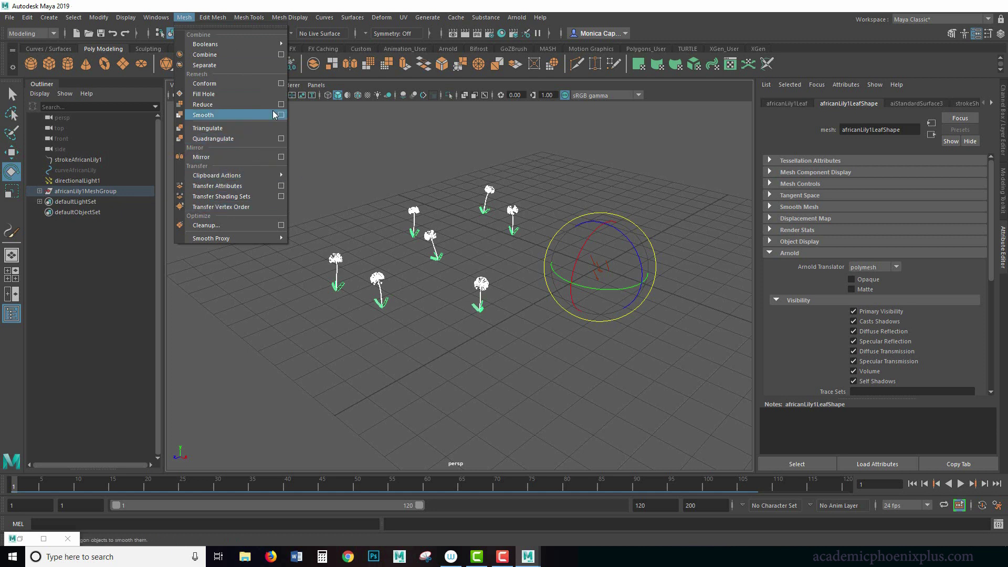
left_click(229, 65)
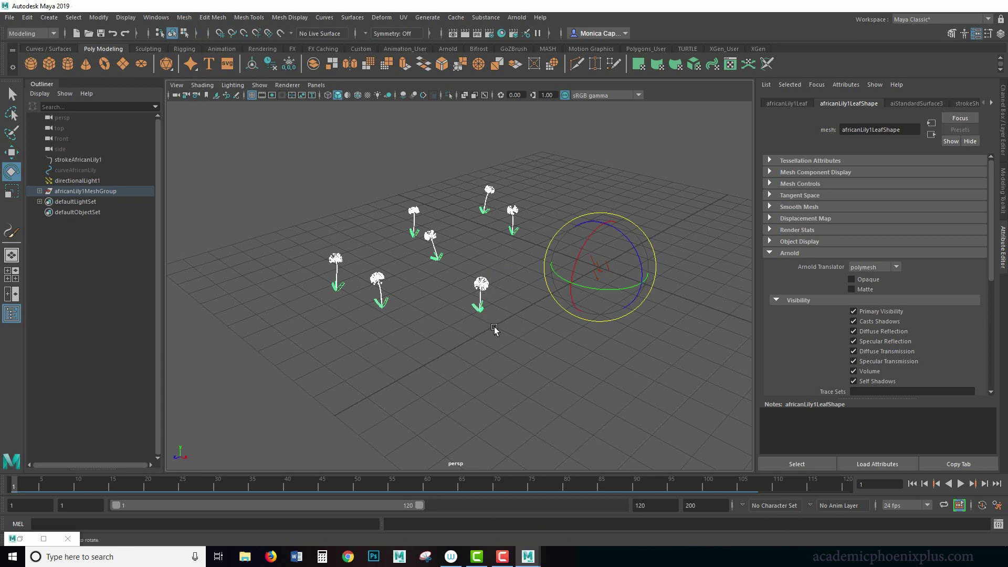
left_click_drag(498, 299, 526, 350)
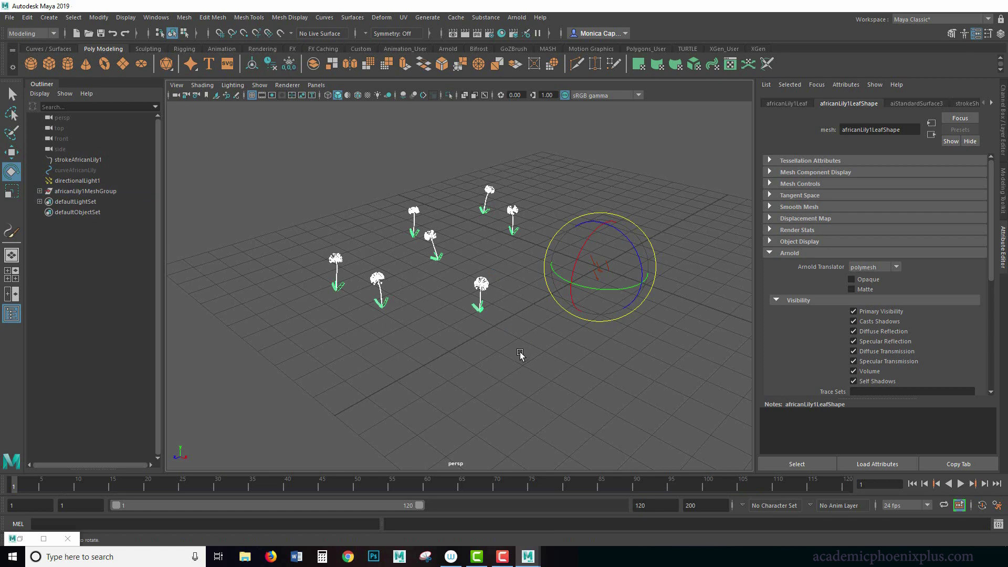
left_click(518, 351)
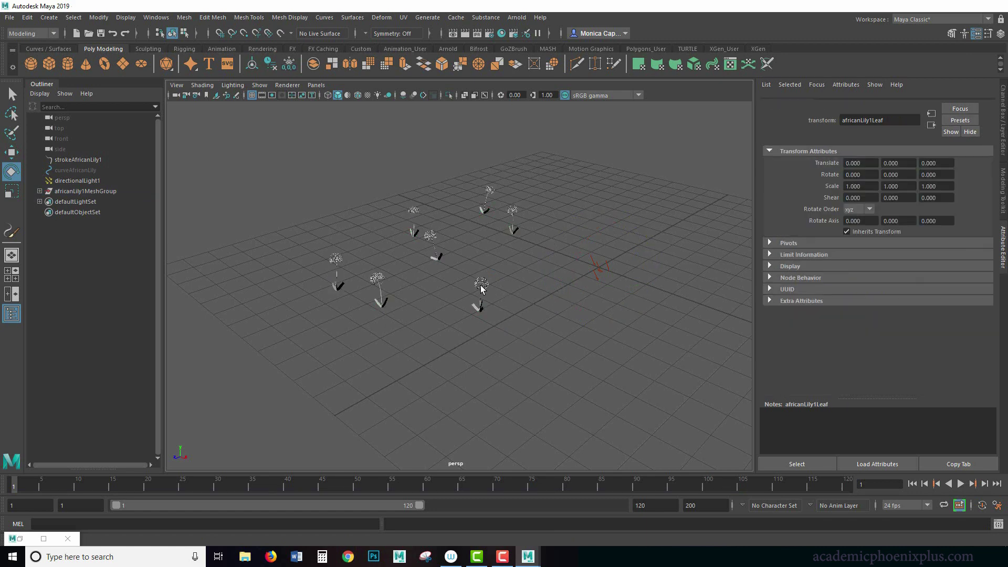
Review the Arnold render, minimize it, and frame one lily's leaf.
left_click(20, 539)
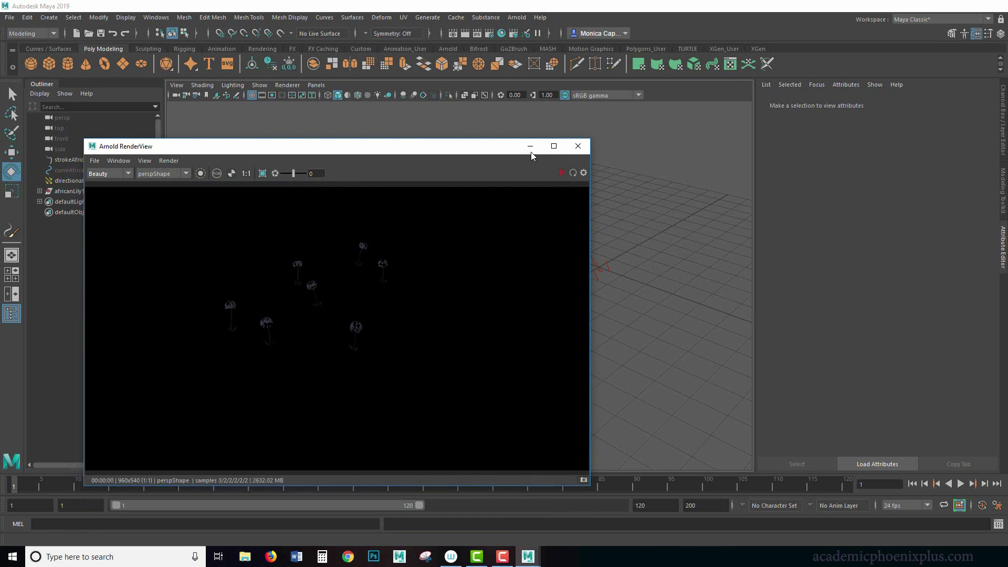
left_click(530, 148)
left_click(483, 284)
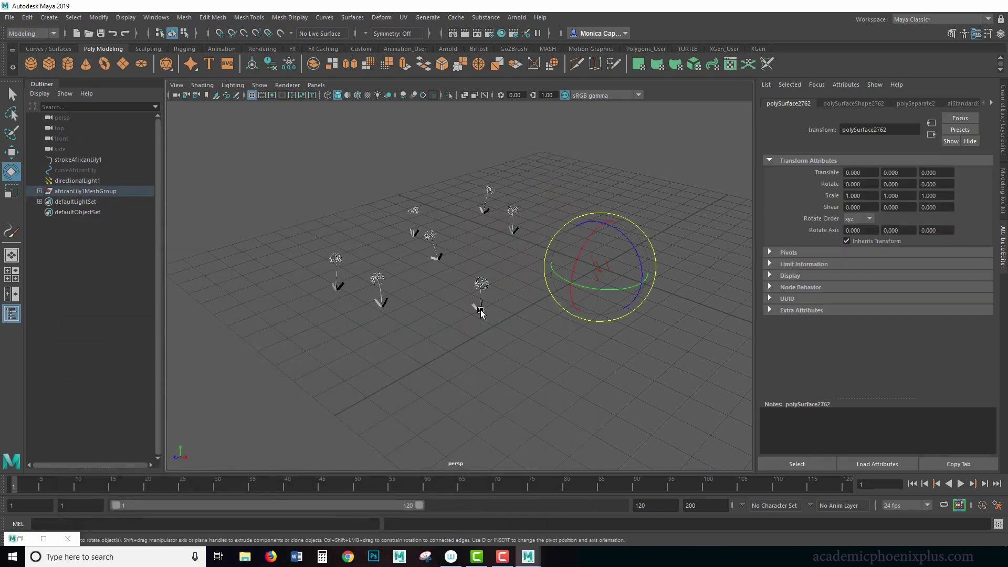
left_click(482, 314)
key("f")
scroll(495, 247, "down", 10)
Marquee-select all of one lily's meshes, undoing an accidental rotation.
left_click_drag(403, 170, 492, 389)
left_click_drag(498, 298, 571, 353)
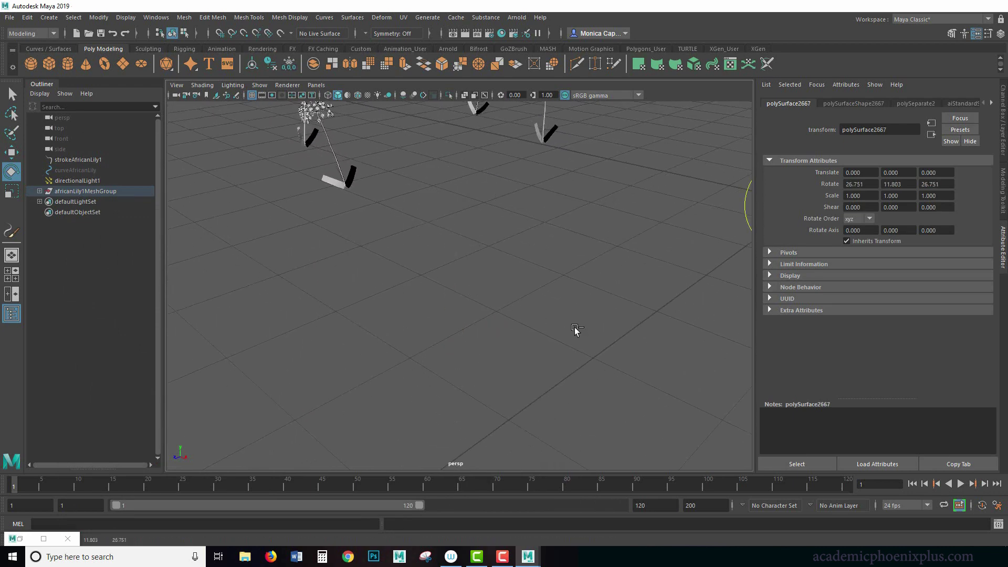
key("ctrl+z")
scroll(492, 310, "down", 3)
left_click_drag(457, 357, 404, 373, "alt")
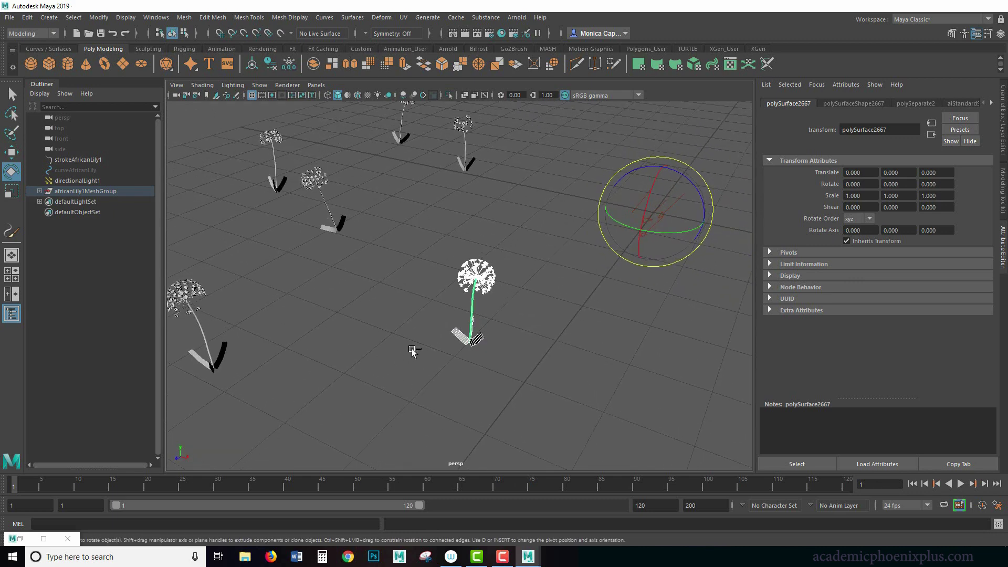
Group the selected lily meshes, centre the pivot, and move the group along X and Z.
key("ctrl+g")
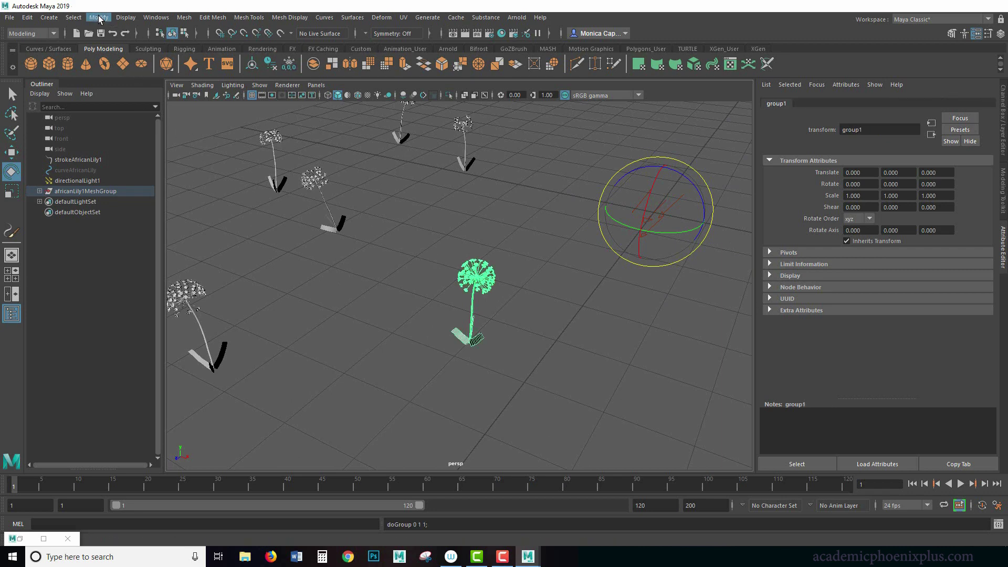
left_click(99, 18)
left_click(149, 94)
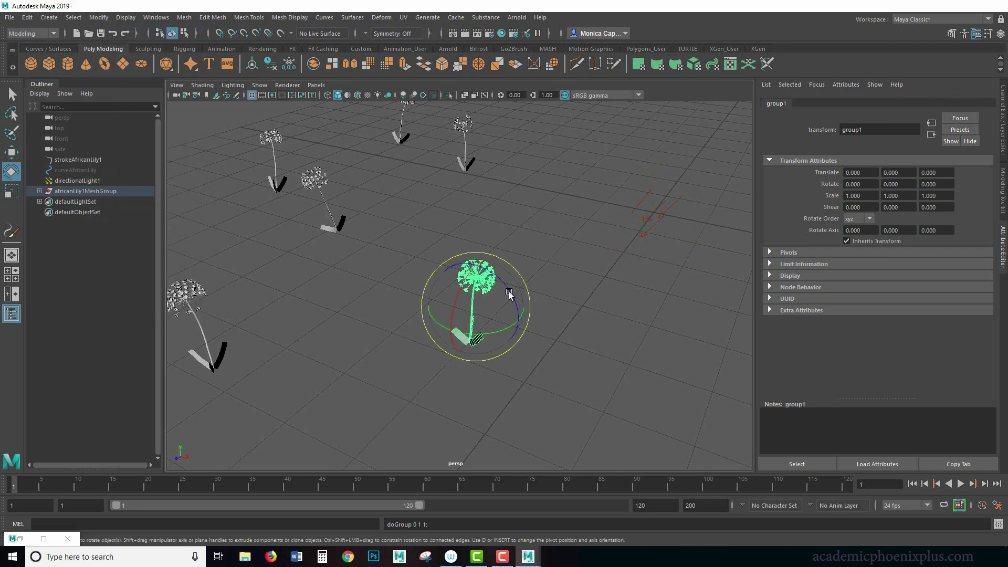
key("w")
left_click_drag(541, 333, 321, 261)
middle_click_drag(357, 305, 419, 280, "alt")
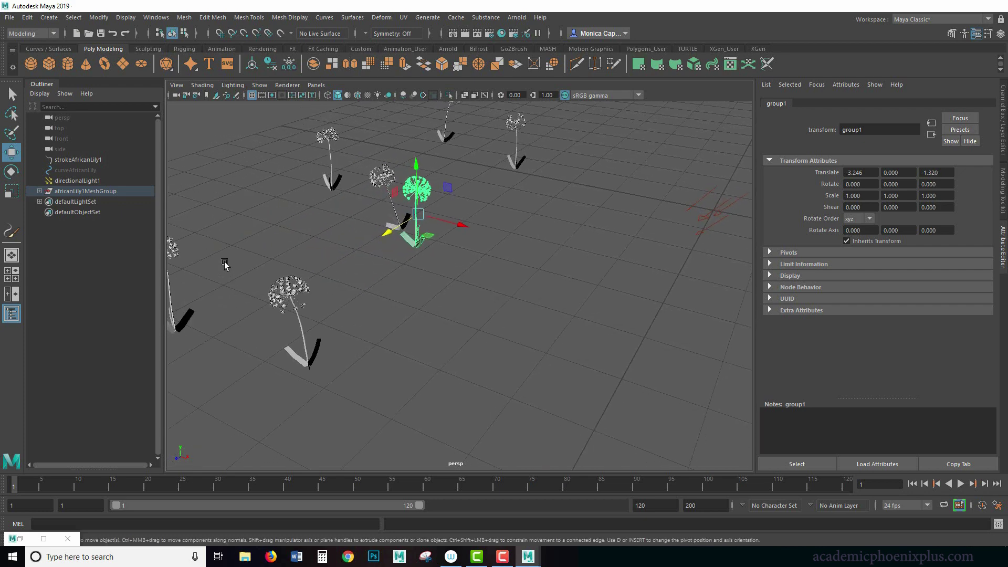
Move the lower and lower-left lilies toward the cluster.
left_click(303, 366)
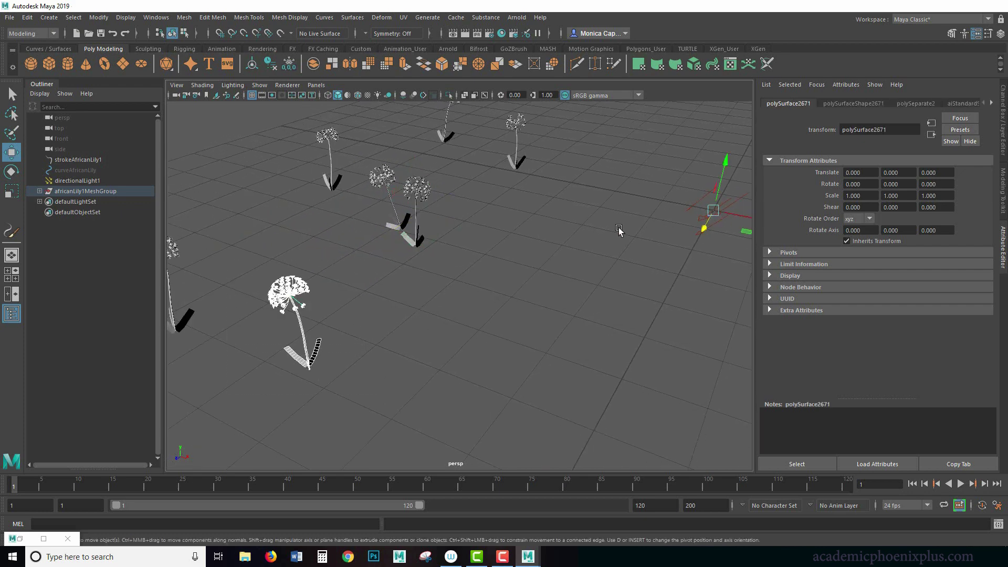
left_click_drag(294, 302, 426, 206)
left_click_drag(349, 232, 218, 238, "alt")
left_click(300, 328)
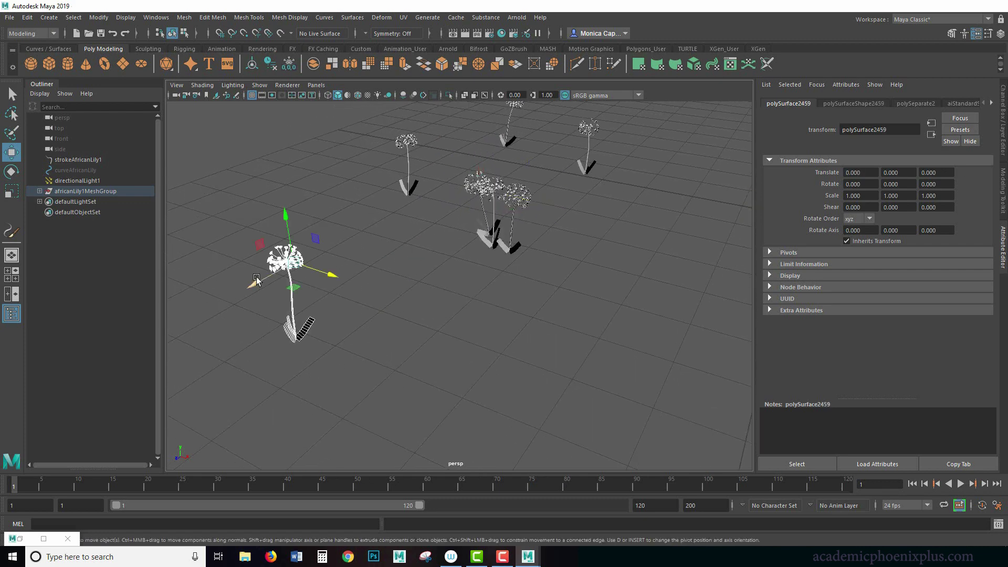
left_click_drag(257, 283, 462, 226)
left_click_drag(514, 190, 555, 189)
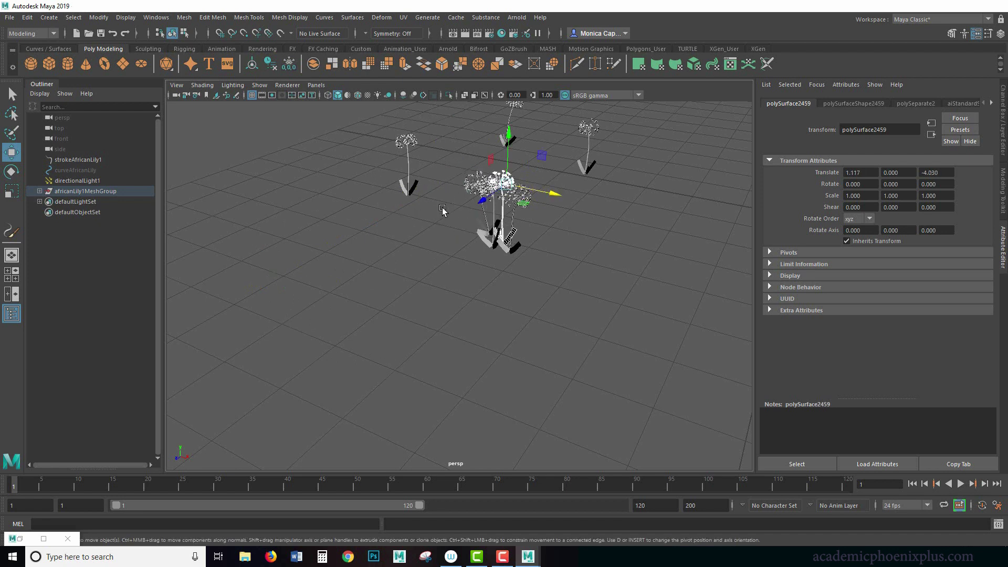
Move the left, right and far-back lilies into the cluster.
left_click(421, 178)
left_click_drag(435, 176, 549, 204)
left_click_drag(548, 164, 539, 314)
left_click(567, 159)
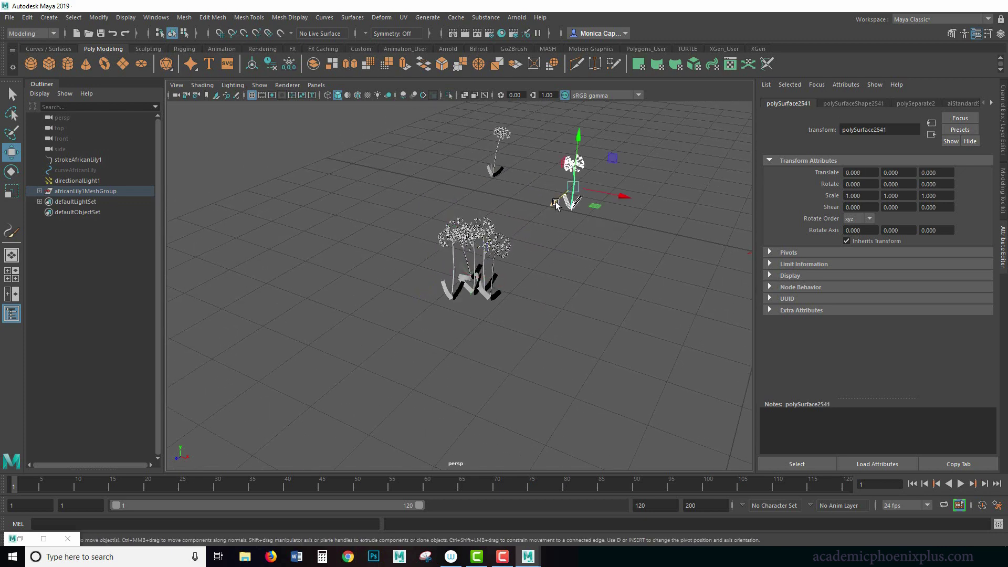
left_click_drag(549, 214, 480, 163)
left_click(496, 169)
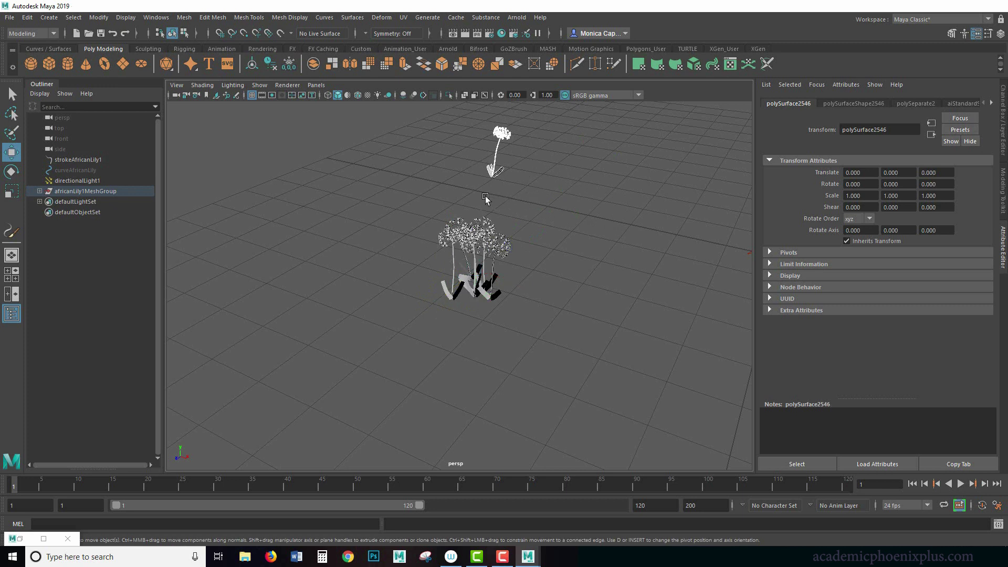
middle_click_drag(475, 196, 378, 243)
left_click_drag(378, 243, 522, 258)
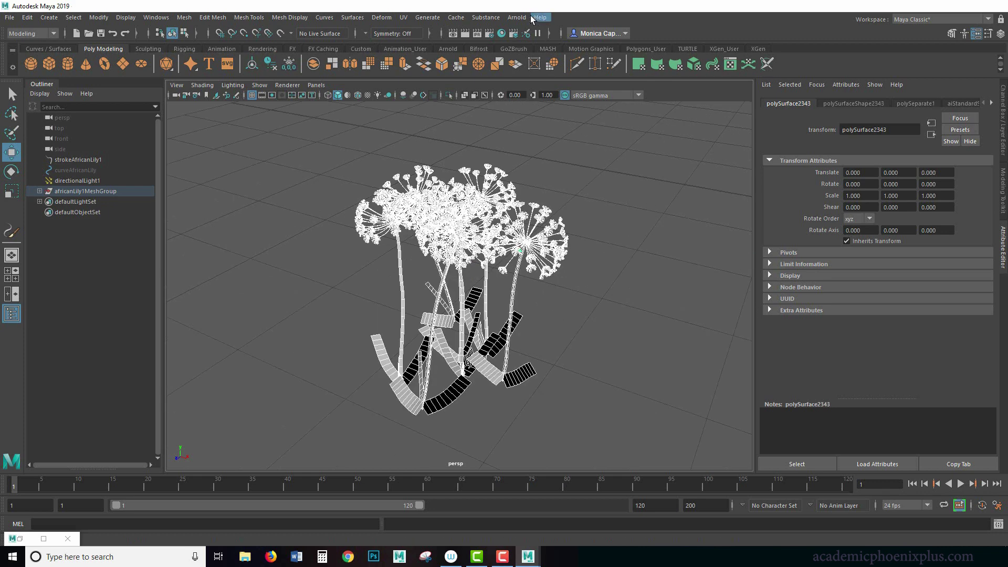
Render the lily bundle in Arnold, move the RenderView aside, and reframe the camera during IPR.
left_click(517, 17)
left_click(519, 63)
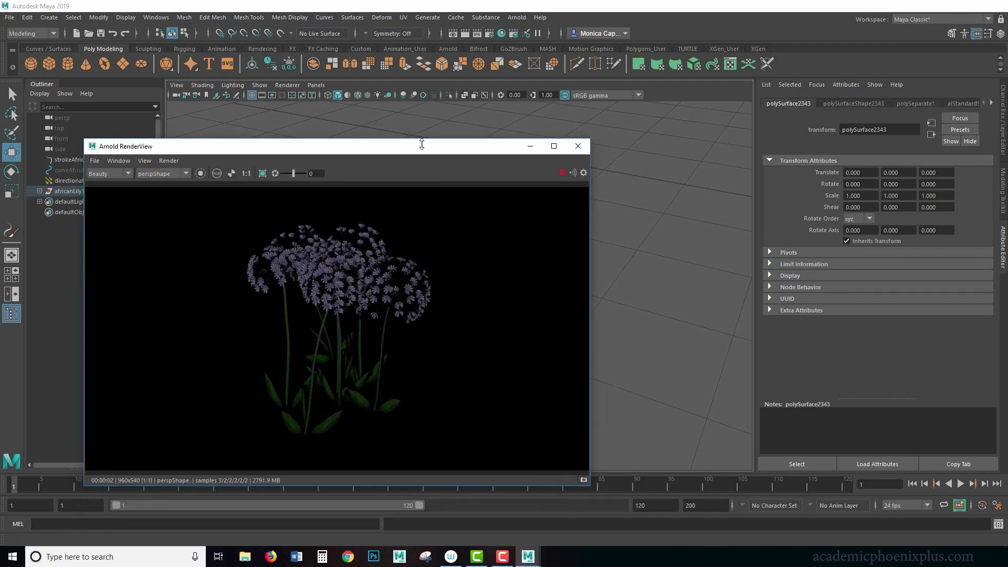
left_click_drag(448, 150, 759, 204)
scroll(345, 231, "up", 5)
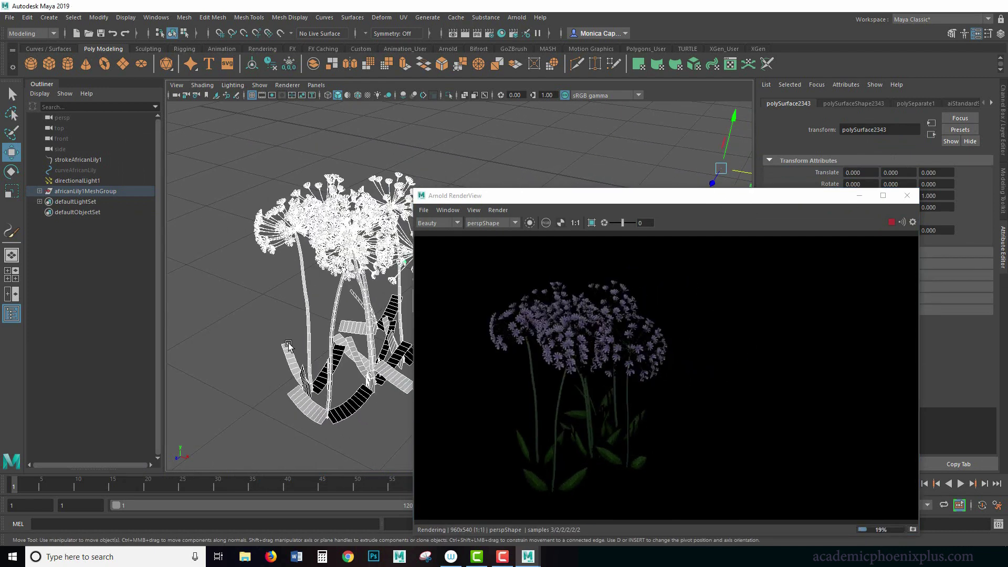
key("f")
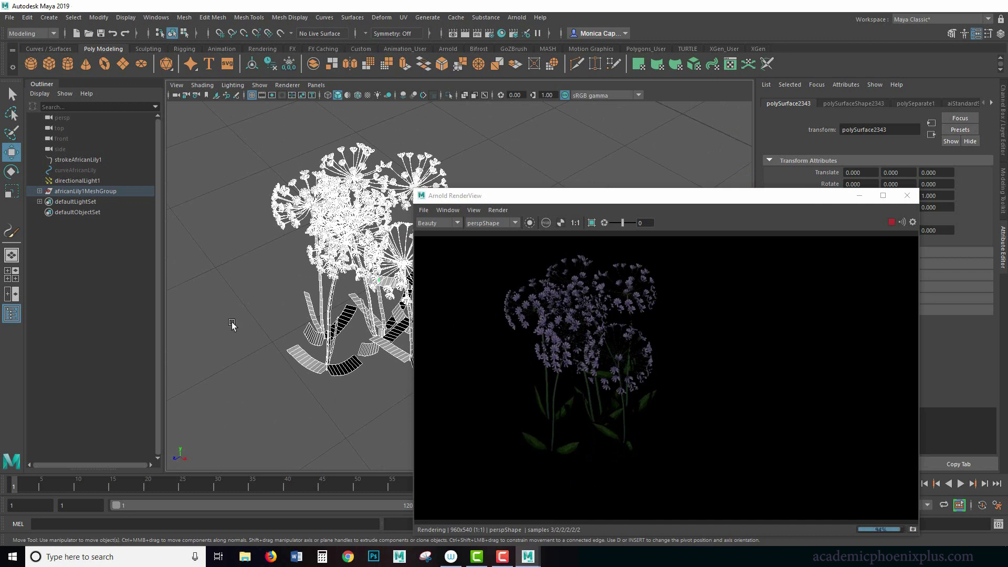
left_click_drag(242, 337, 265, 340, "alt")
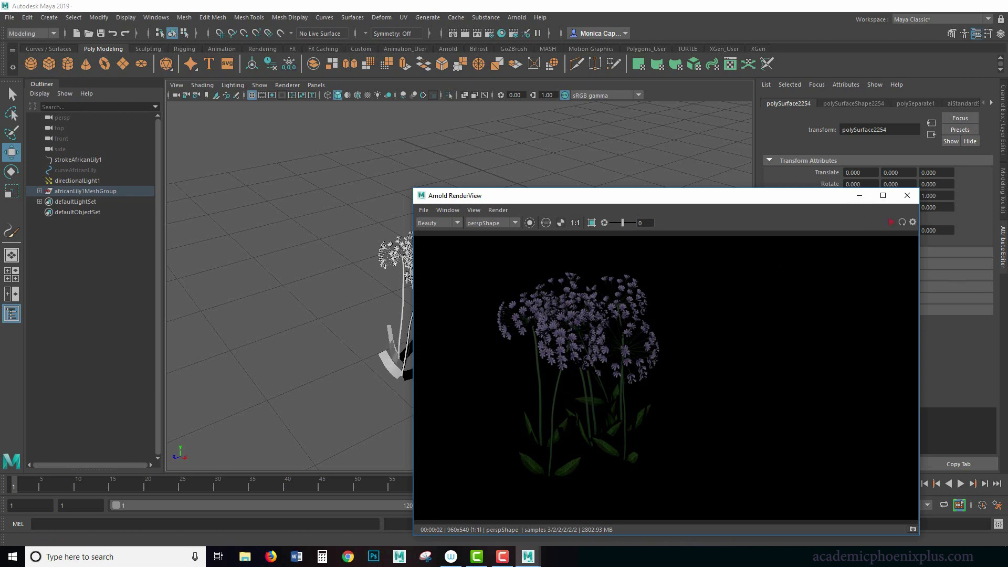
Select a lily and graph its aiStandardSurface material network in Hypershade.
left_click(859, 196)
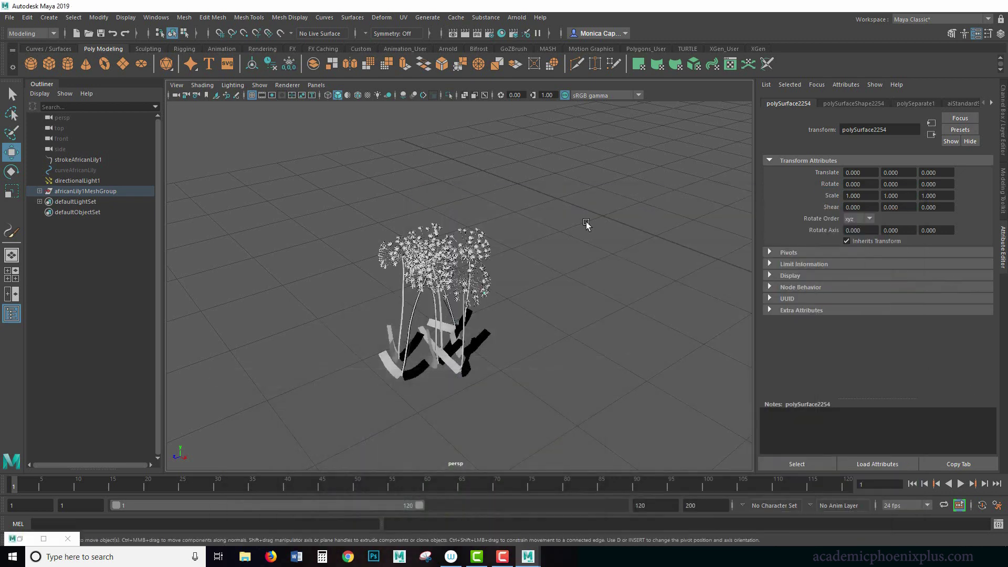
left_click(438, 256)
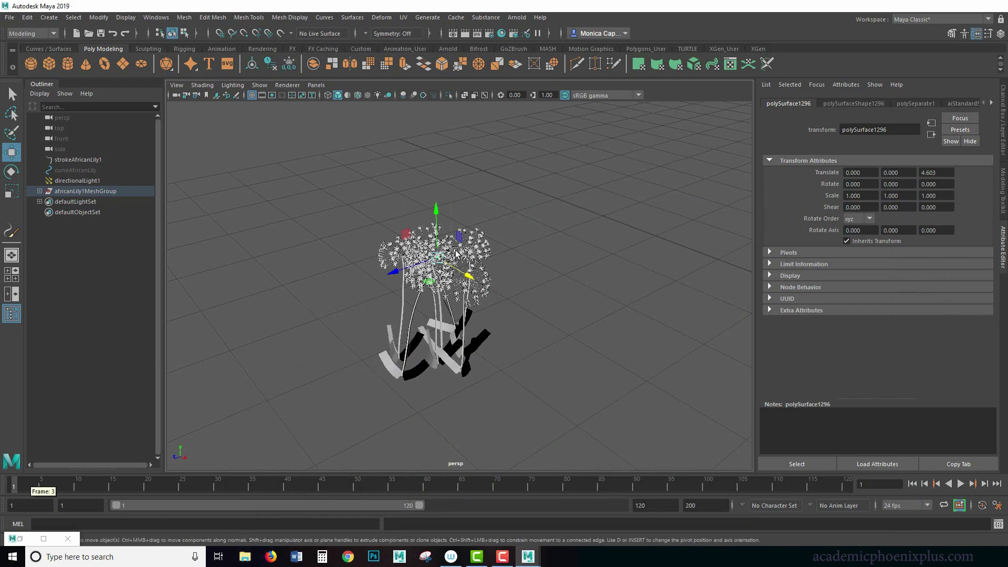
left_click(501, 33)
right_click(205, 184)
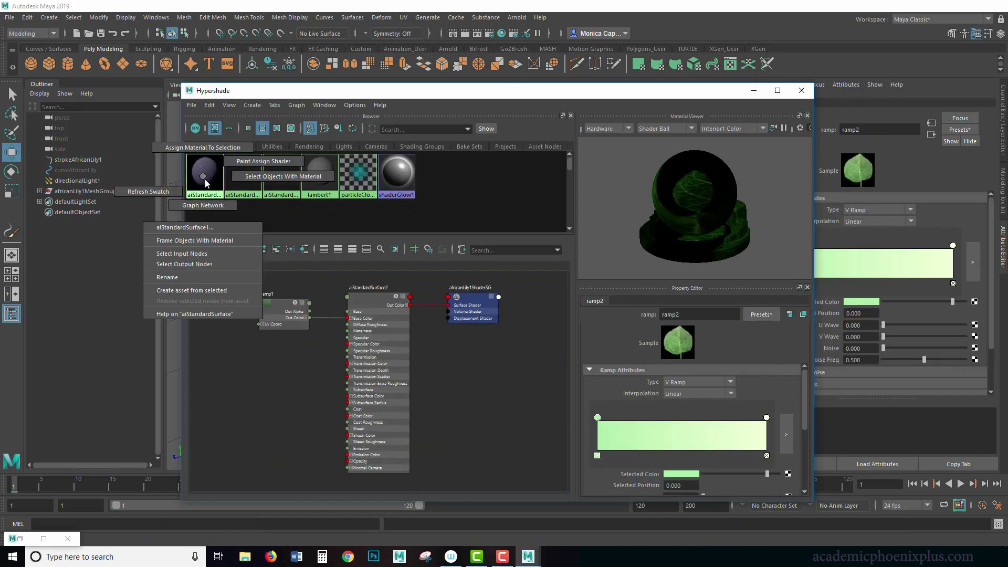
left_click(203, 205)
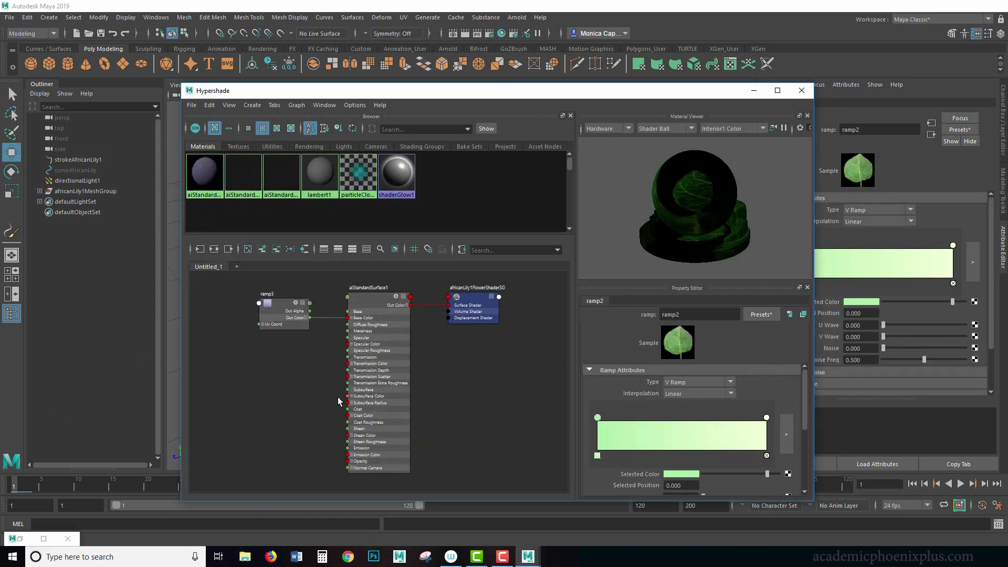
Create an aiColorJitter node by searching 'aic'.
key("Tab")
type("aic")
key("Down")
key("Down")
key("Down")
key("Down")
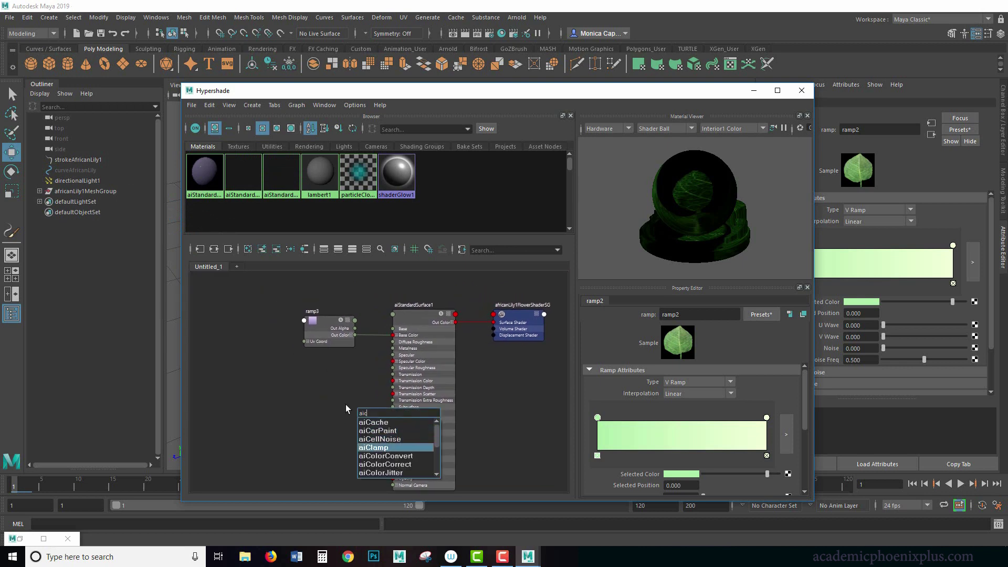
key("Down")
key("Down")
key("Down")
key("Return")
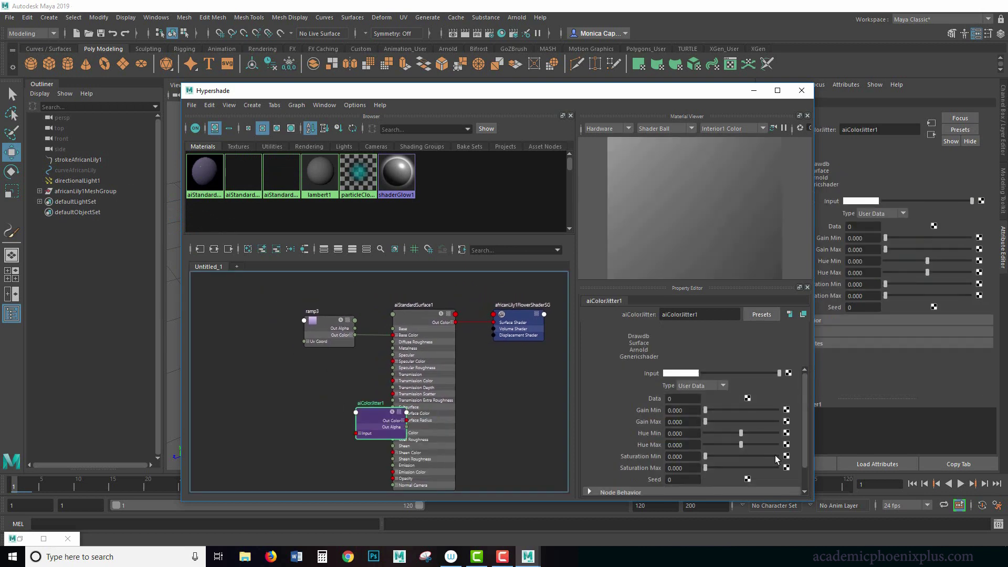
left_click_drag(368, 422, 302, 389)
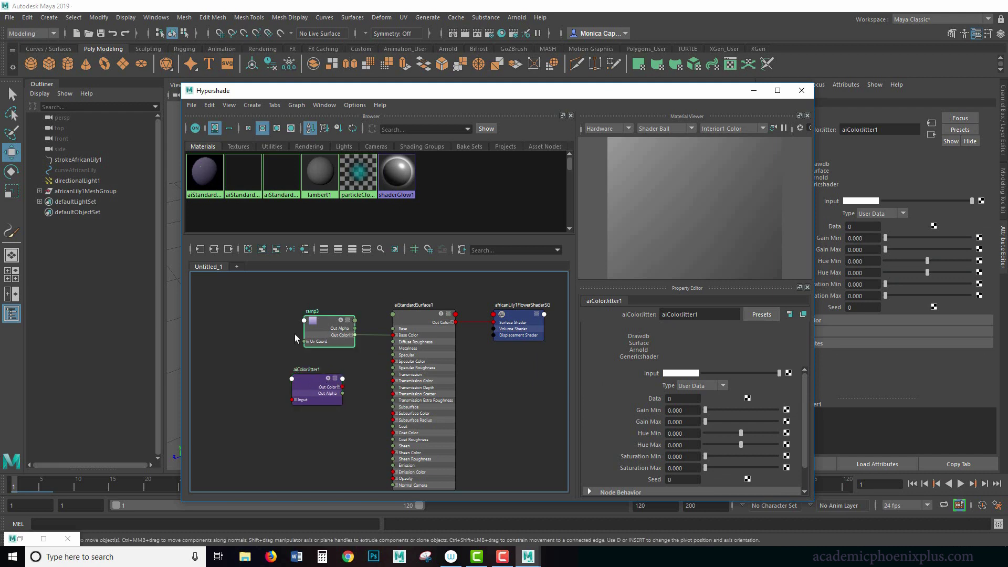
Break ramp3's base colour link and wire ramp3's colour into aiColorJitter1's input.
left_click_drag(329, 333, 246, 335)
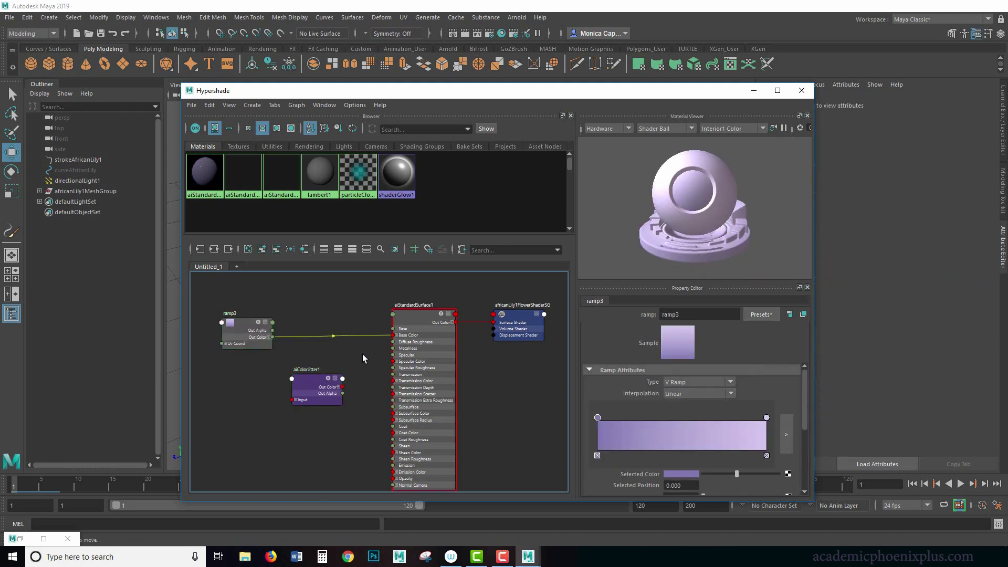
key("Delete")
left_click_drag(307, 384, 310, 332)
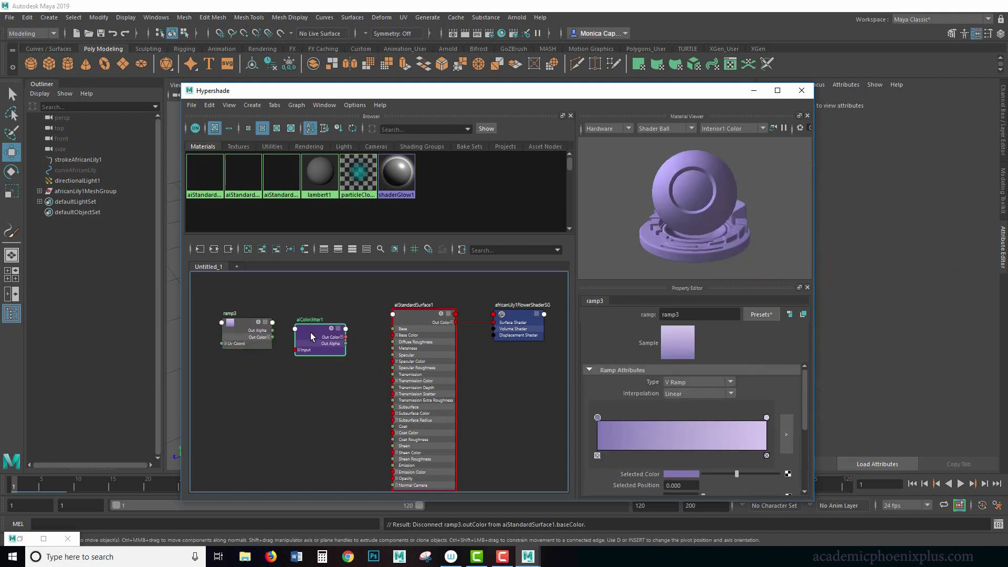
left_click(269, 337)
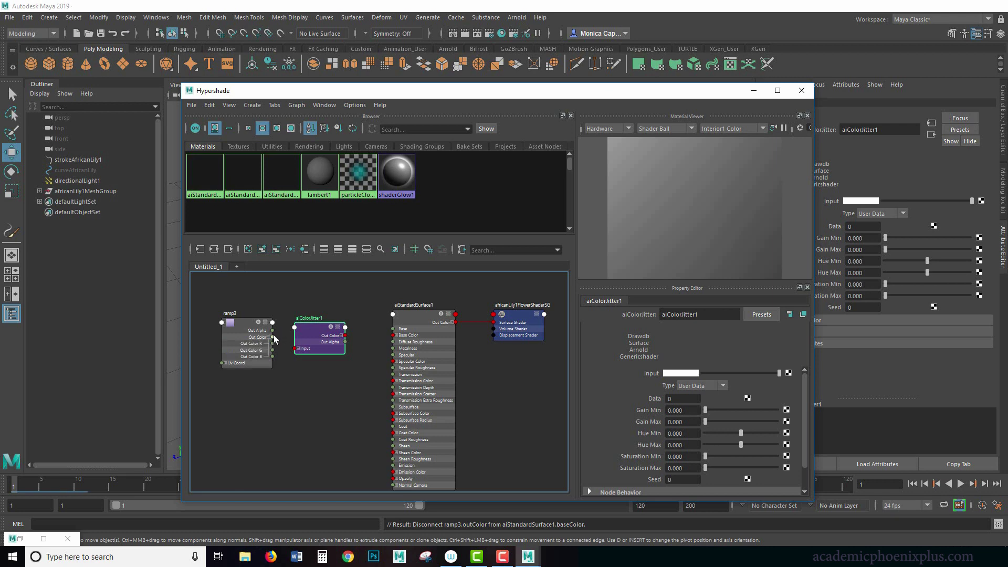
left_click_drag(275, 339, 396, 341)
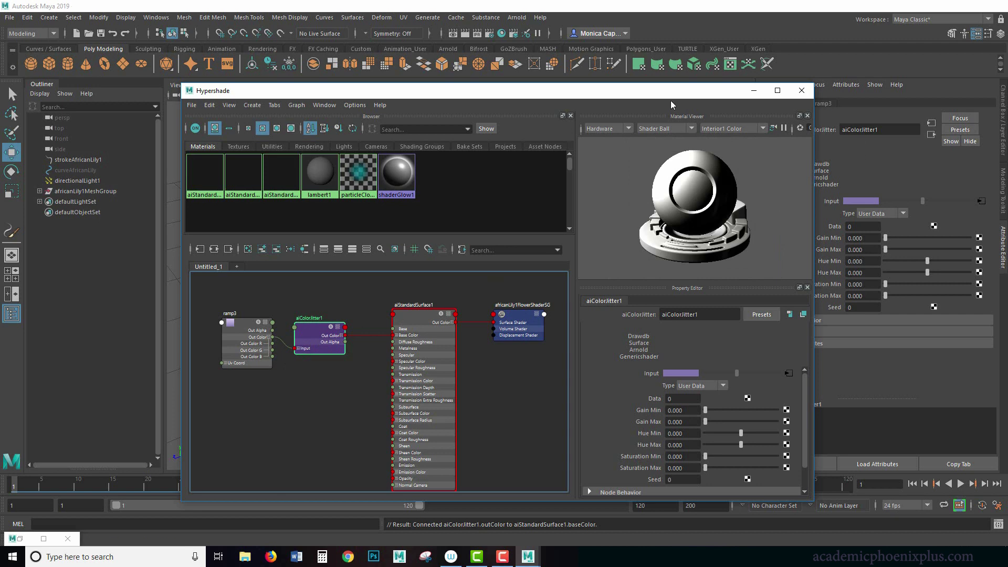
left_click_drag(672, 104, 543, 297)
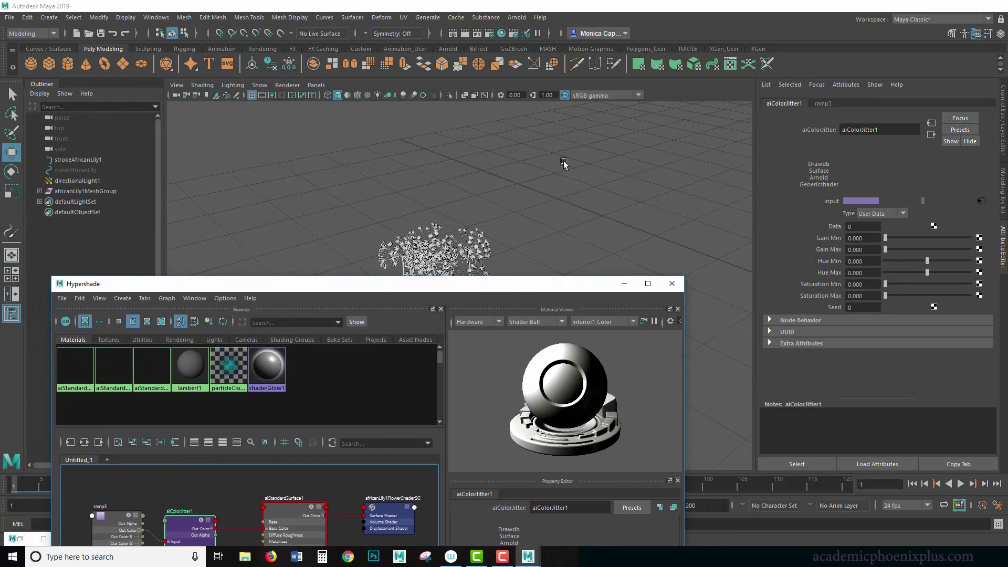
Render the lilies in Arnold and restrict rendering to a region over the flower heads.
left_click(517, 18)
left_click(569, 210)
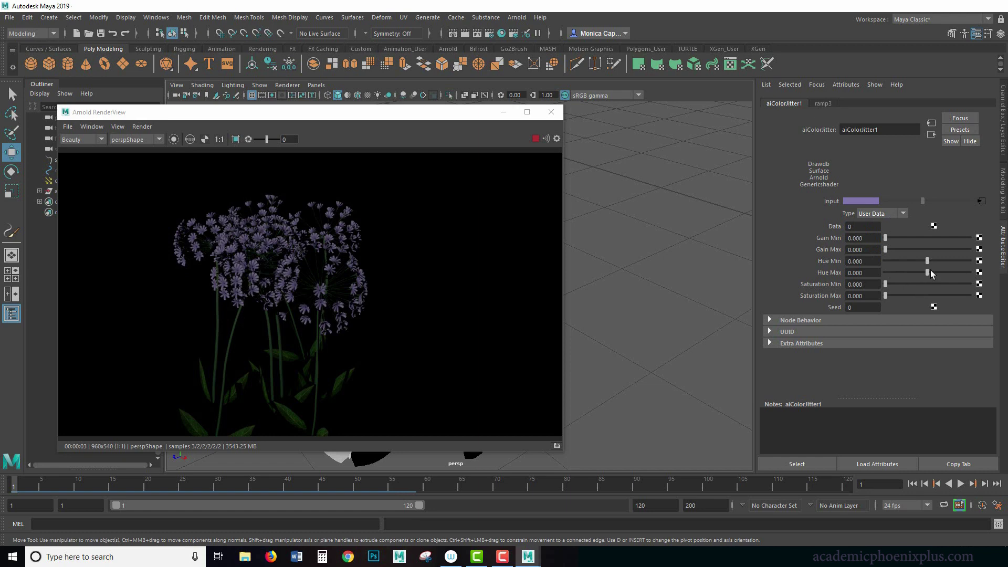
left_click_drag(936, 260, 949, 259)
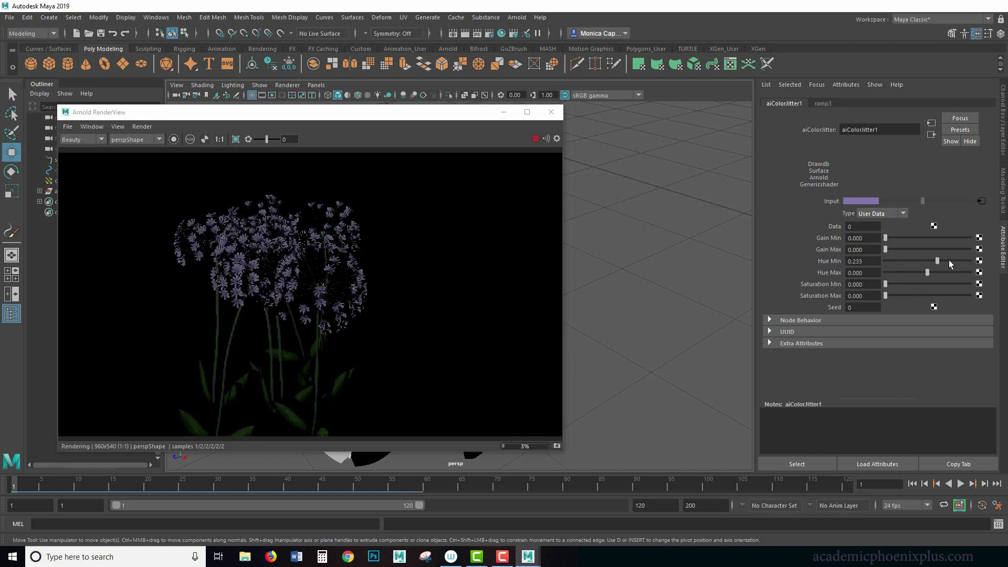
left_click(551, 116)
left_click(517, 18)
key("Escape")
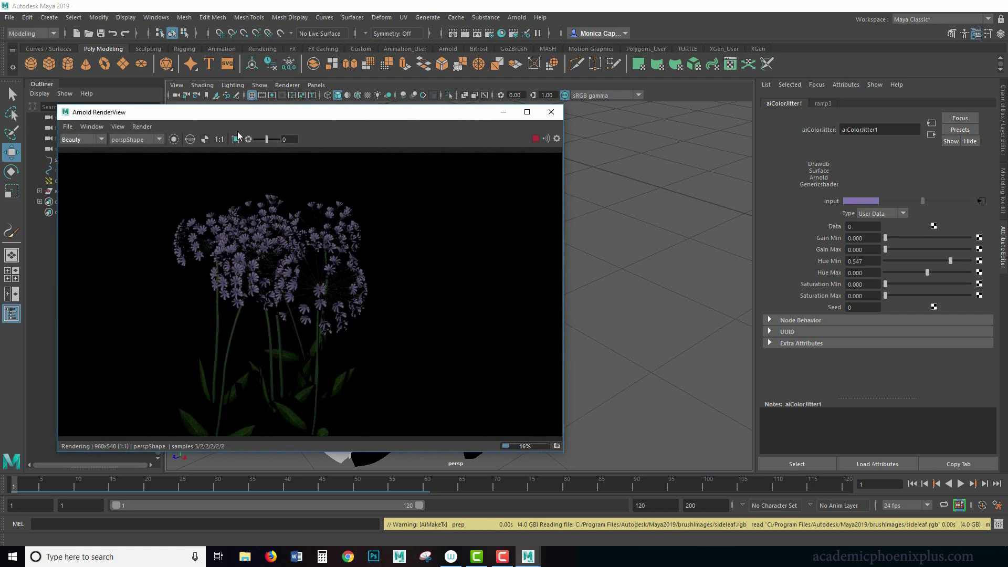
left_click(236, 139)
left_click_drag(238, 212, 319, 286)
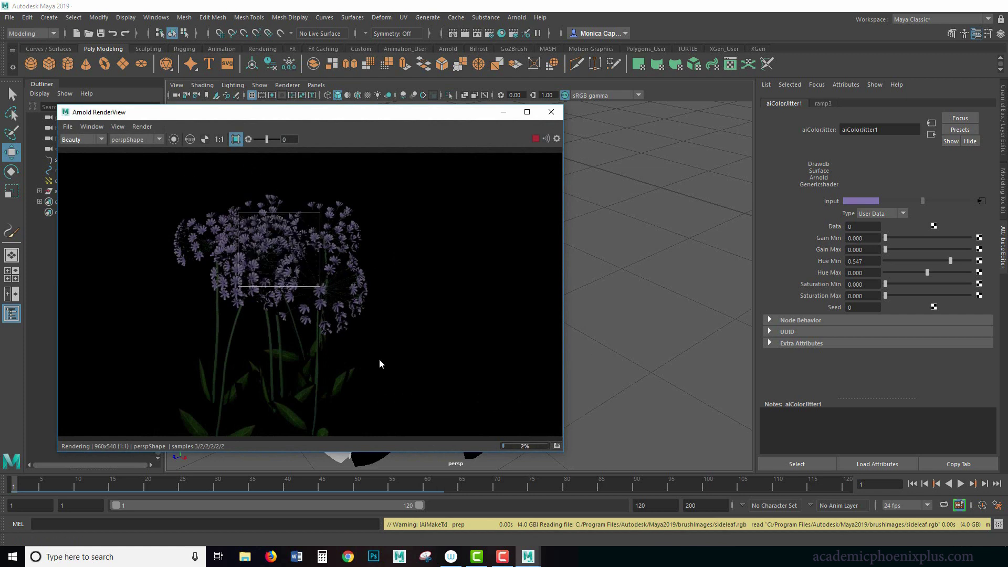
Set aiColorJitter1's Type to Object, trying Hue Min 0.220 and Hue Max -0.119.
left_click(885, 216)
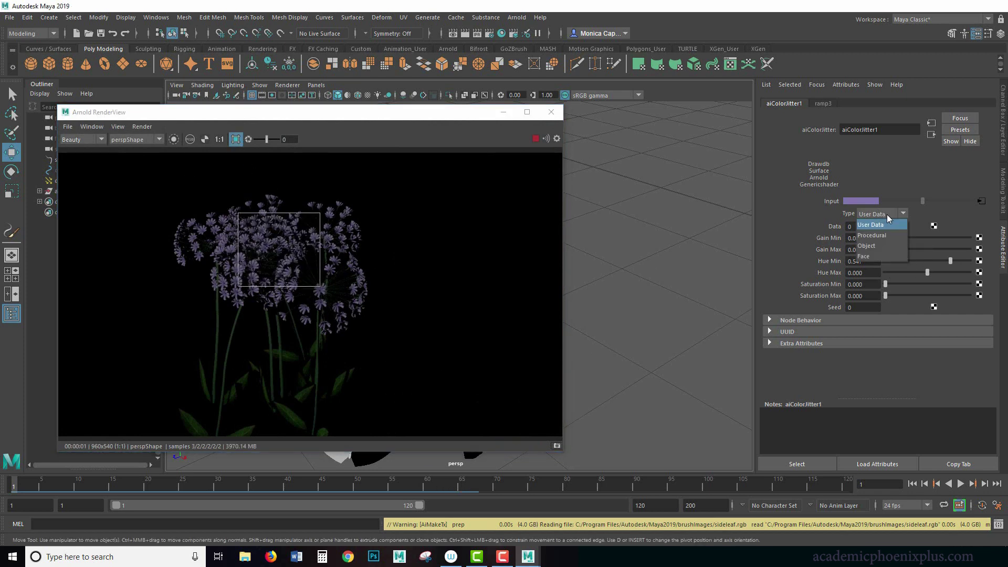
left_click(872, 246)
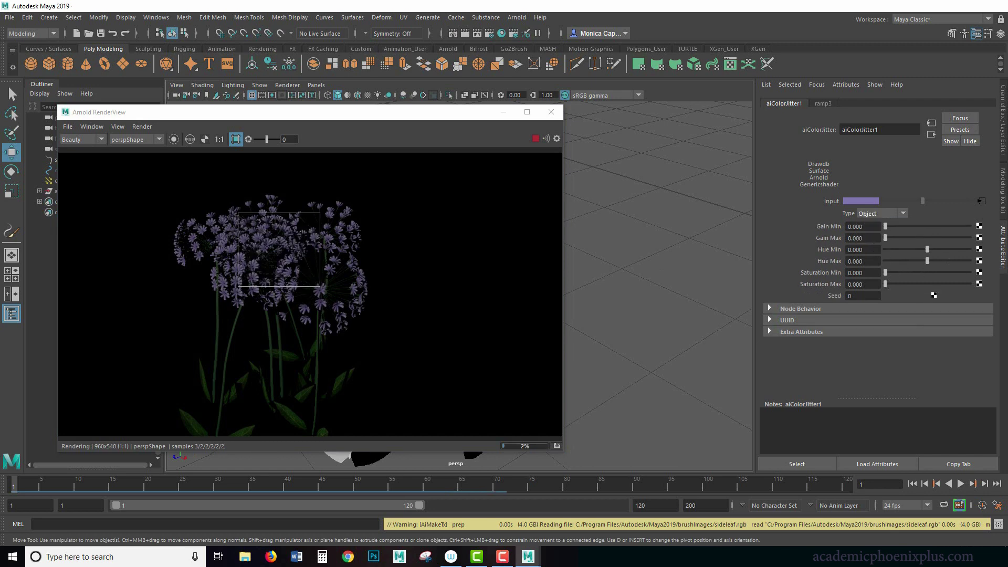
left_click(938, 249)
left_click(944, 249)
left_click(937, 248)
left_click(921, 259)
left_click(235, 139)
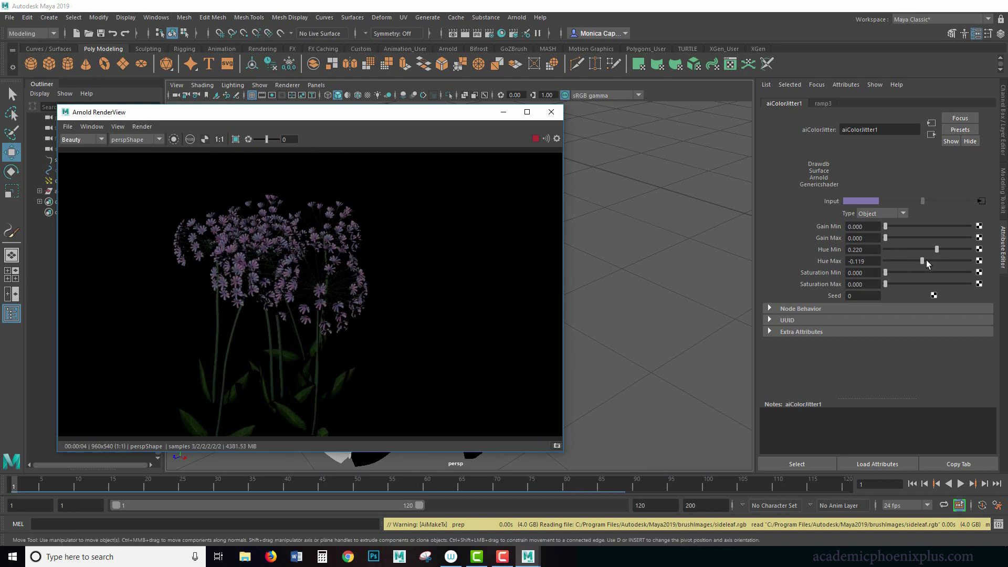
Tune Saturation Min 2.201 and Gain Min 4.528, ending at Hue Min 0.296, Hue Max -0.107.
left_click_drag(924, 260, 928, 260)
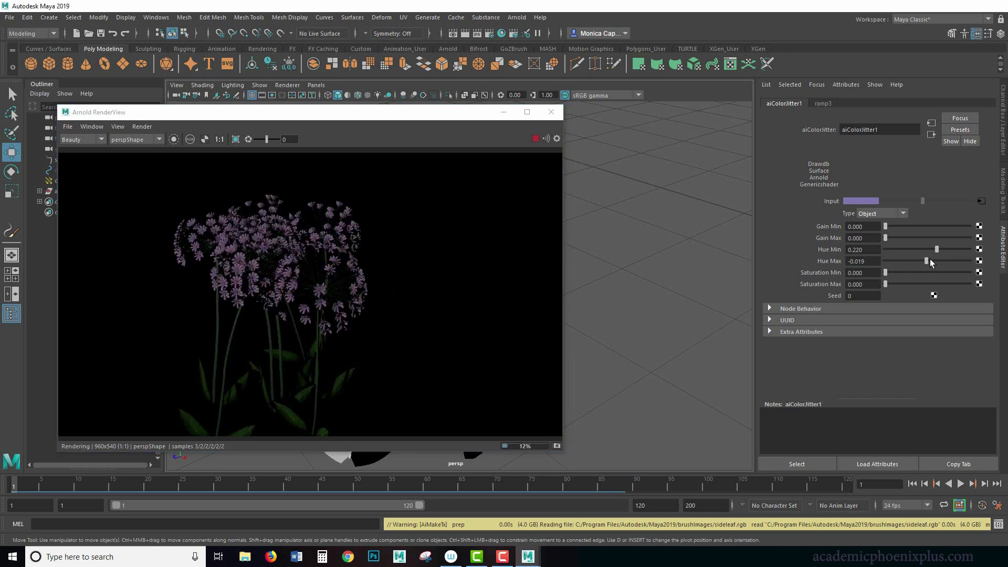
left_click_drag(902, 273, 860, 275)
left_click_drag(885, 226, 854, 227)
left_click_drag(940, 249, 970, 250)
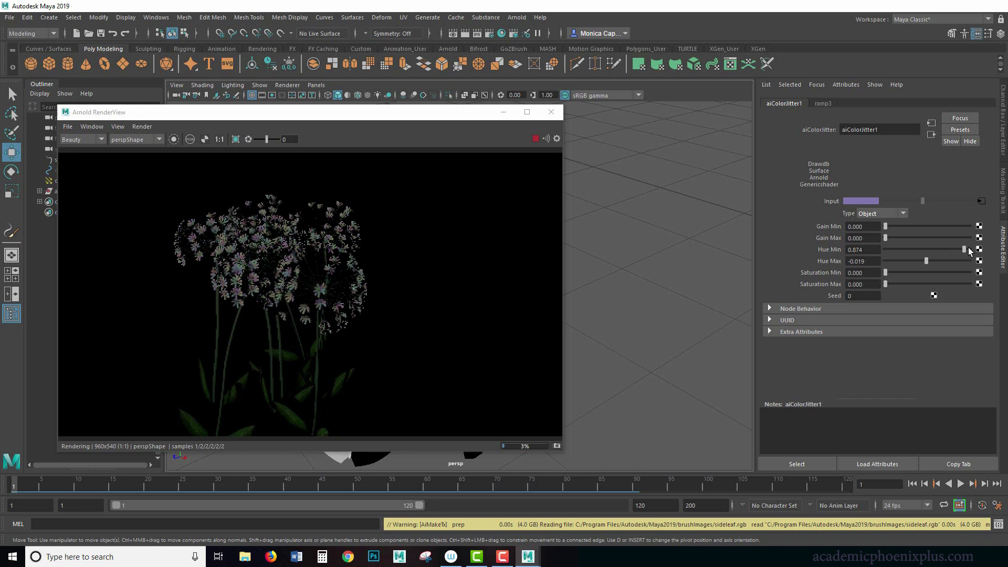
left_click(933, 248)
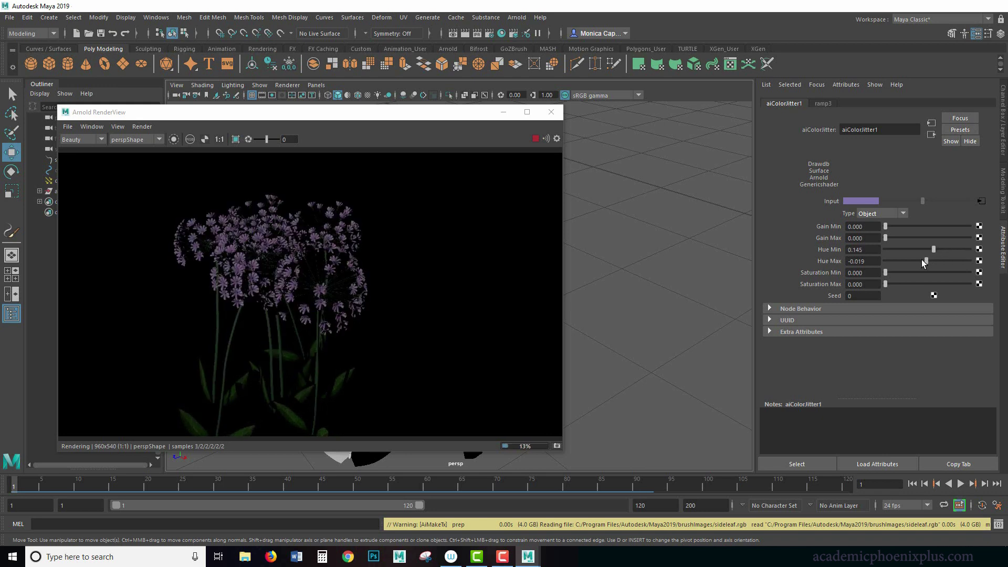
left_click(923, 260)
left_click(940, 250)
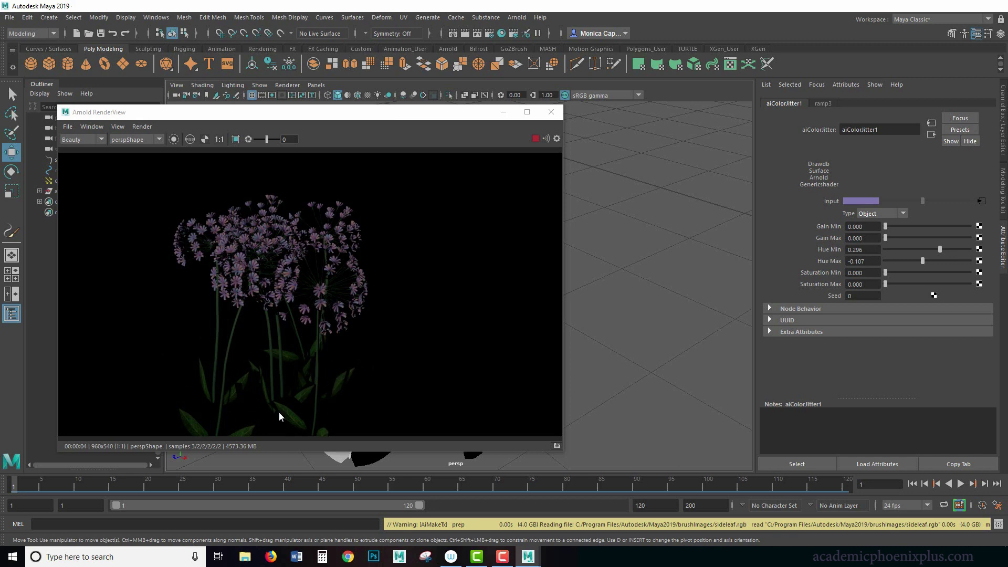
Stop the IPR render with the RenderView toolbar's stop button.
left_click(533, 139)
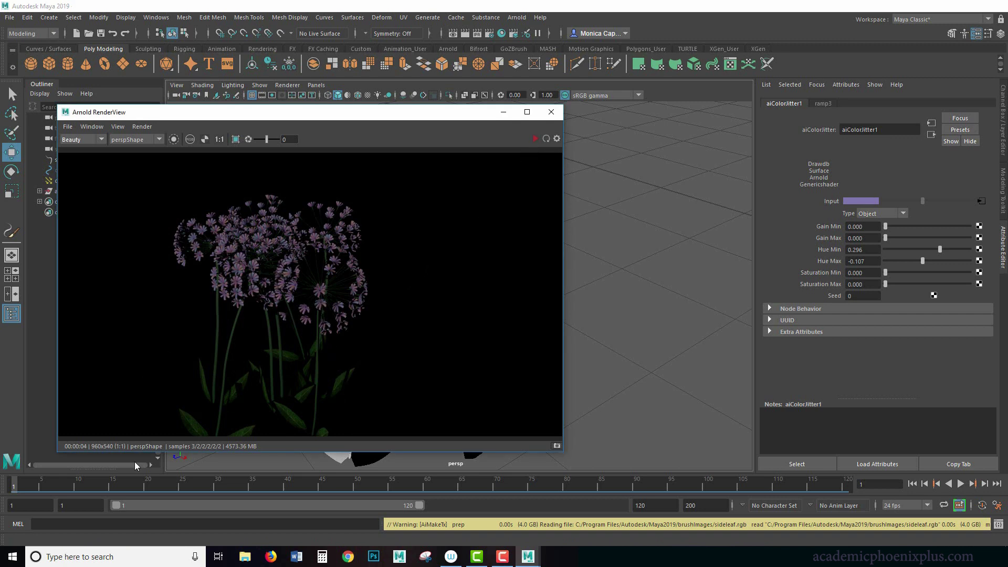
Open the Content Browser and browse Paint_Effects folders Markers, Liquid, Glass, Toon and PlantsMesh.
left_click(156, 17)
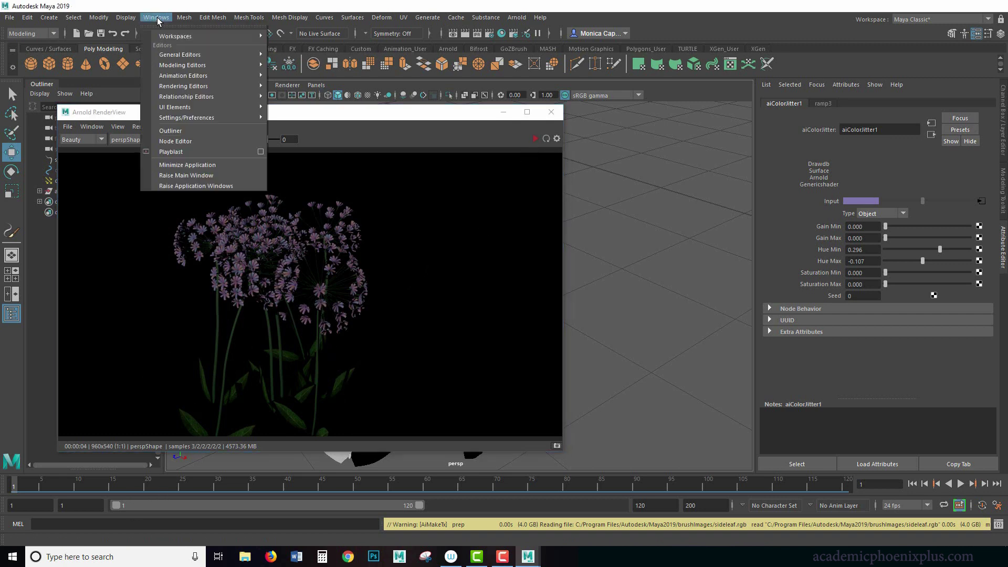
mouse_move(210, 55)
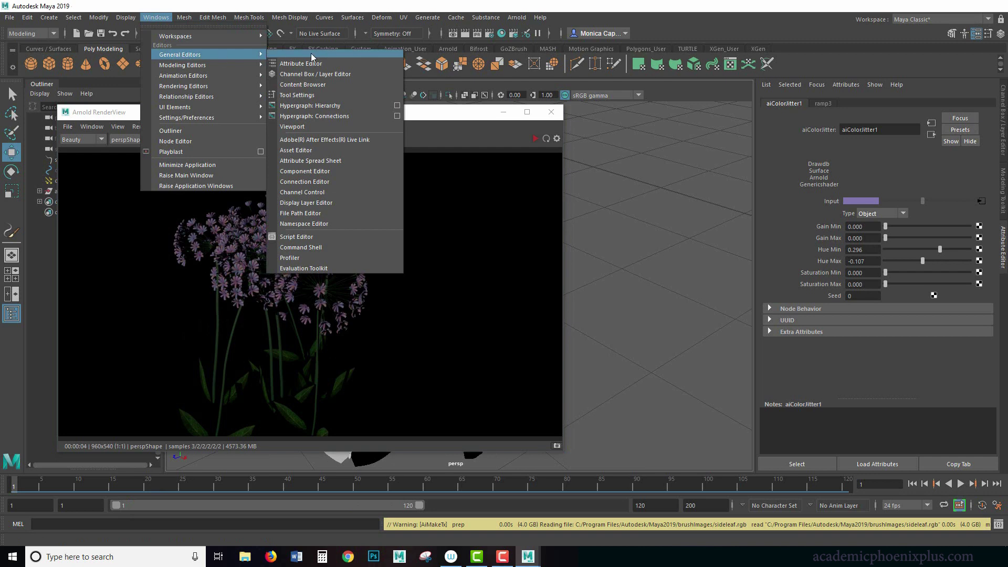
left_click(335, 85)
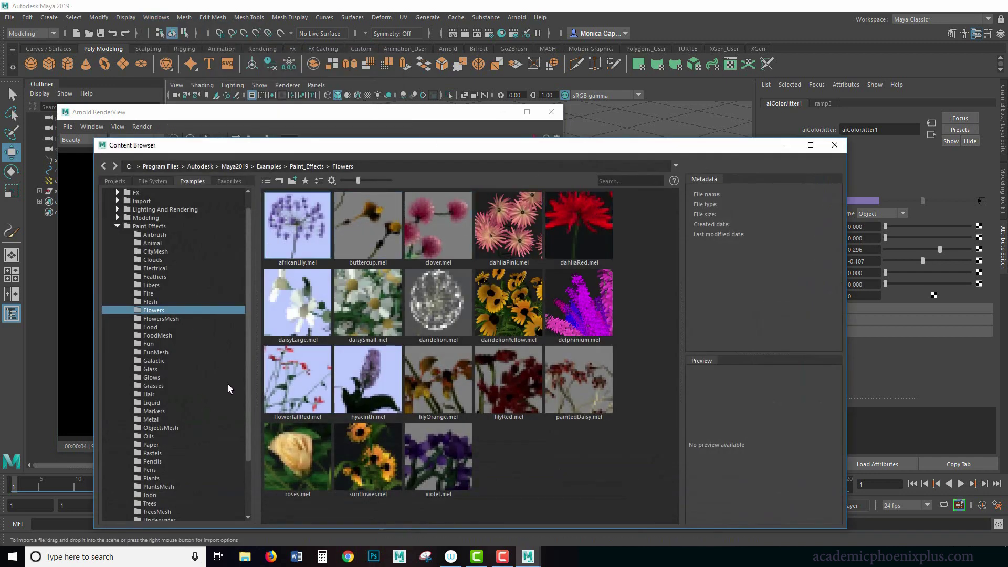
left_click_drag(248, 424, 251, 468)
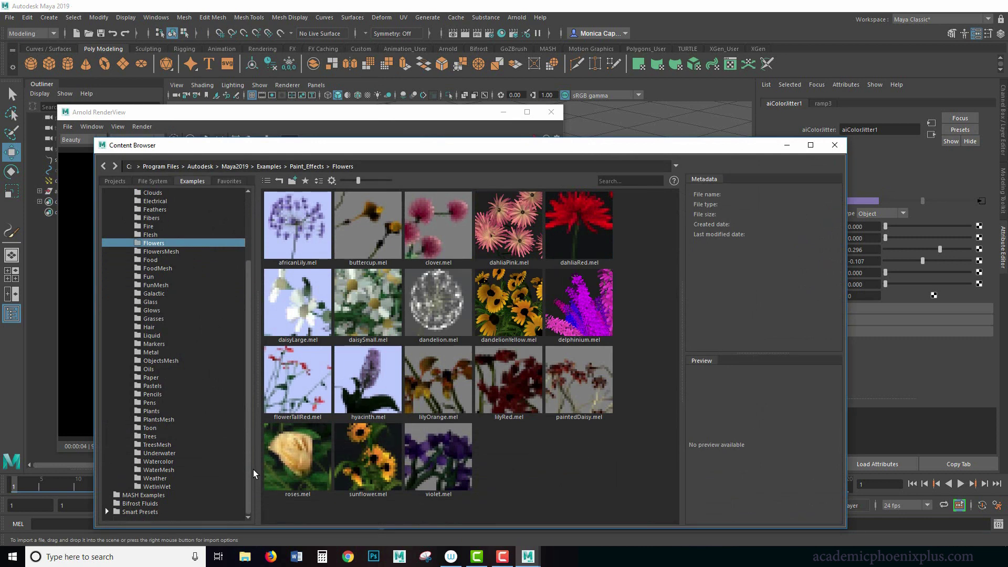
left_click(154, 342)
left_click(154, 336)
left_click(152, 301)
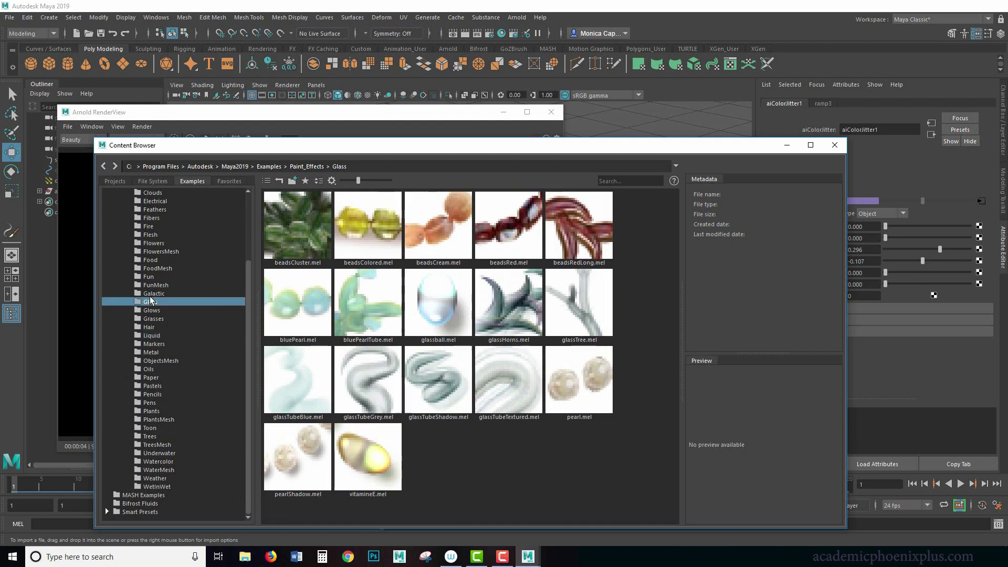
left_click(153, 427)
left_click(155, 420)
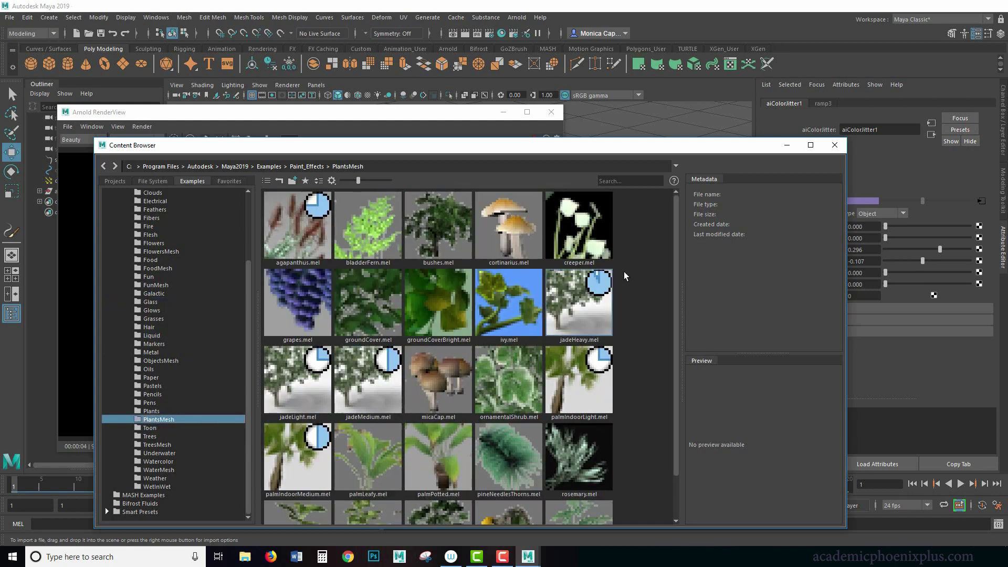
Close the Content Browser so Arnold RenderView shows the rendered purple lily bouquet.
left_click(834, 145)
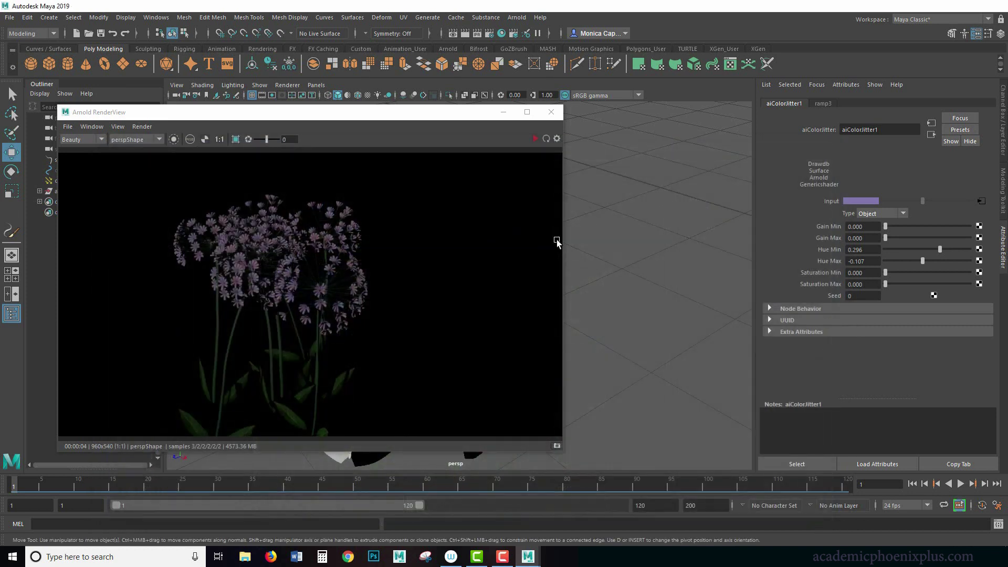